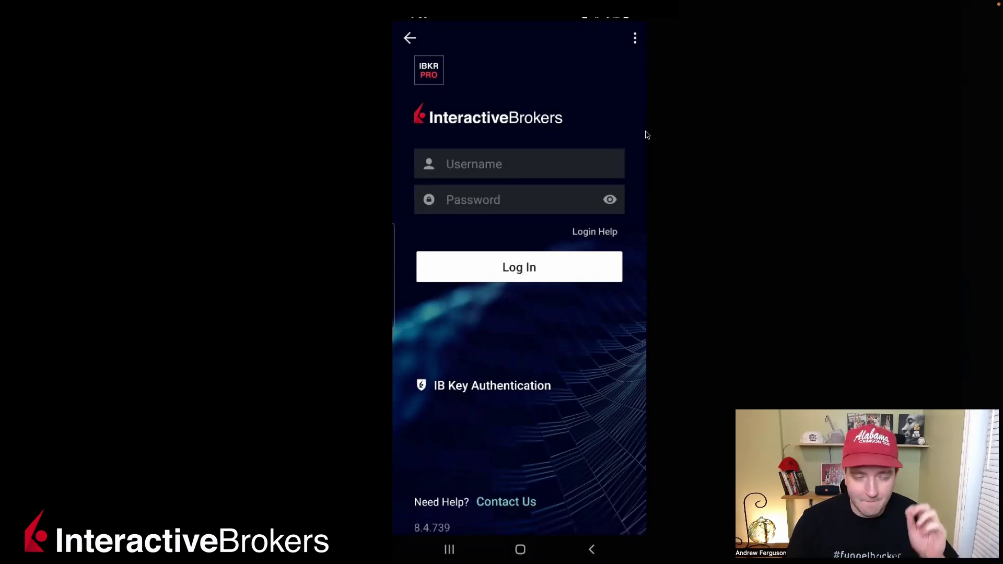
# - Switch the login screen from live trading to paper trading
pyautogui.moveTo(575, 141)
pyautogui.mouseDown()
pyautogui.moveTo(437, 131)
pyautogui.moveTo(414, 166)
pyautogui.moveTo(462, 230)
pyautogui.moveTo(630, 227)
pyautogui.moveTo(589, 139)
pyautogui.moveTo(556, 139)
pyautogui.mouseUp()
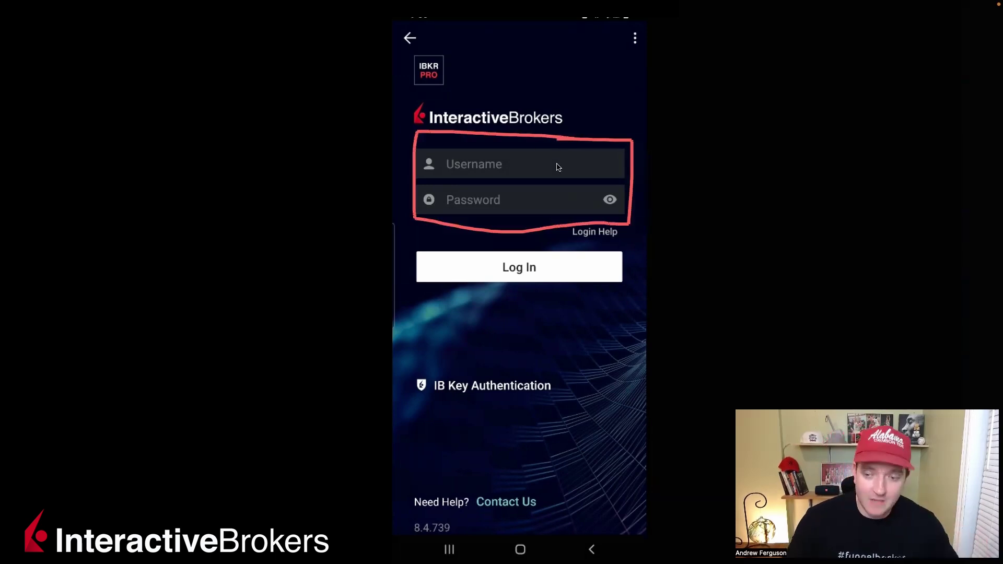
pyautogui.moveTo(586, 107)
pyautogui.mouseDown()
pyautogui.moveTo(638, 50)
pyautogui.moveTo(642, 58)
pyautogui.moveTo(596, 44)
pyautogui.moveTo(612, 51)
pyautogui.mouseUp()
pyautogui.click(634, 40)
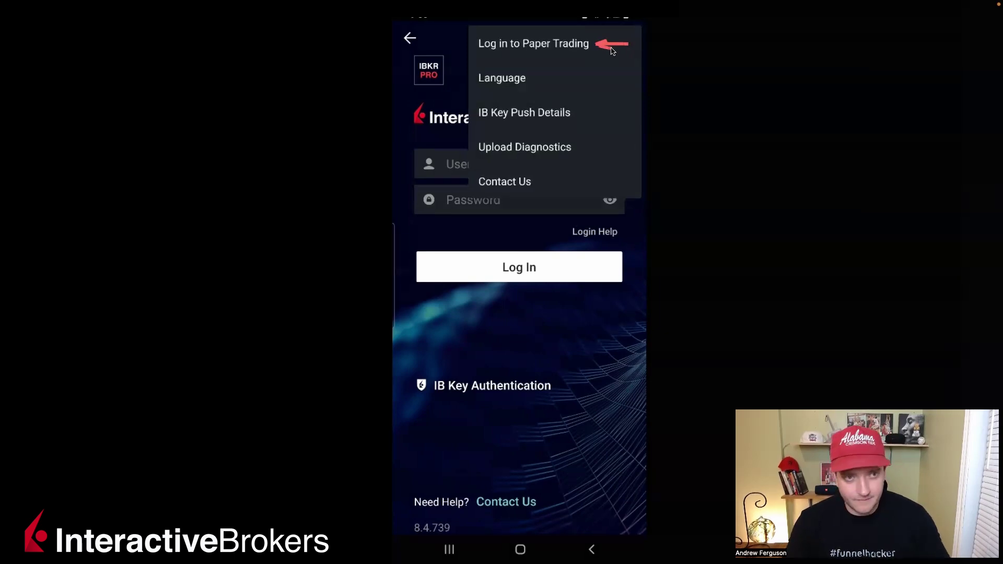
pyautogui.click(612, 51)
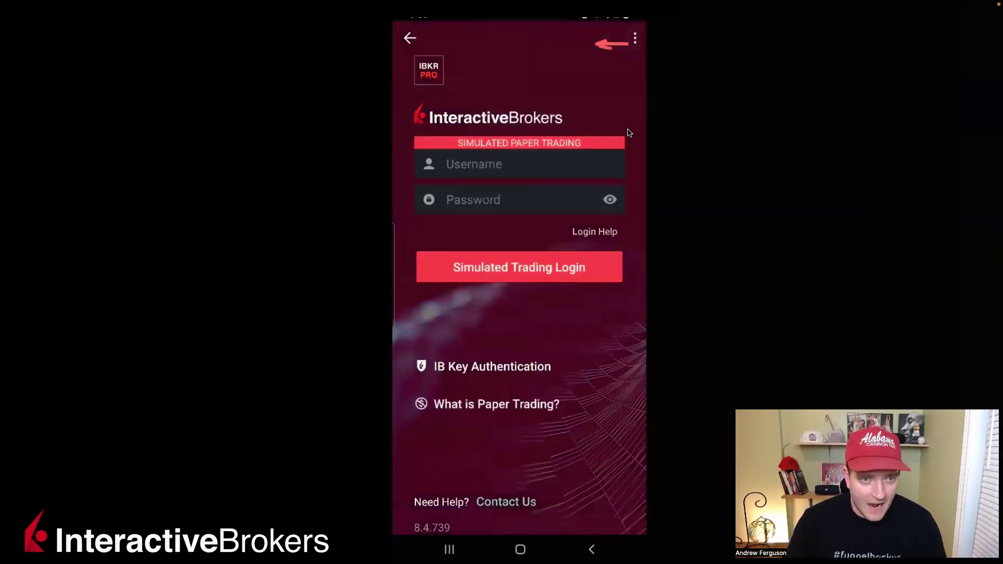
pyautogui.moveTo(632, 145)
pyautogui.mouseDown()
pyautogui.moveTo(591, 162)
pyautogui.moveTo(616, 168)
pyautogui.moveTo(595, 201)
pyautogui.moveTo(605, 207)
pyautogui.mouseUp()
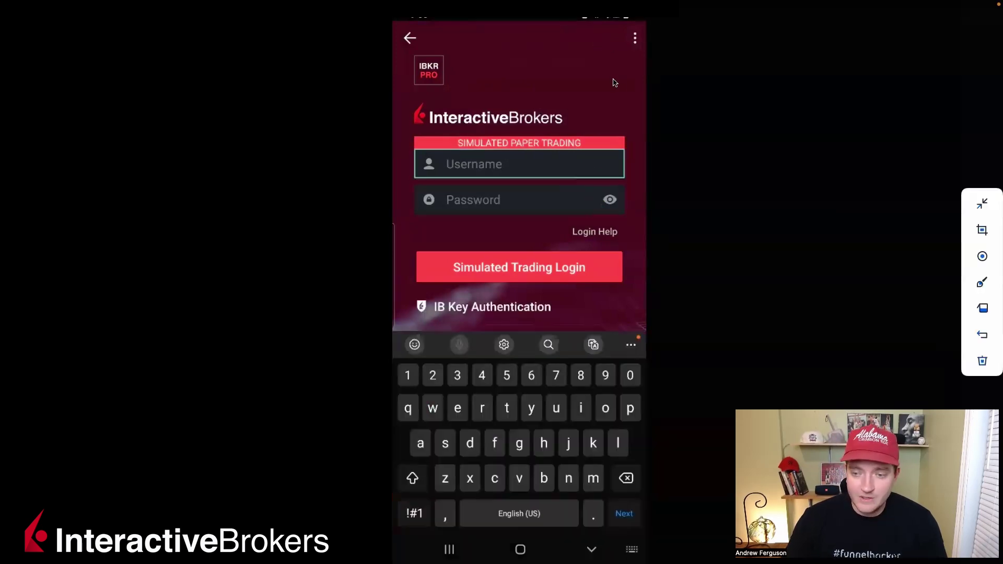
# - Switch the login screen back to live trading
pyautogui.moveTo(606, 83); pyautogui.dragTo(635, 58)
pyautogui.click(634, 38)
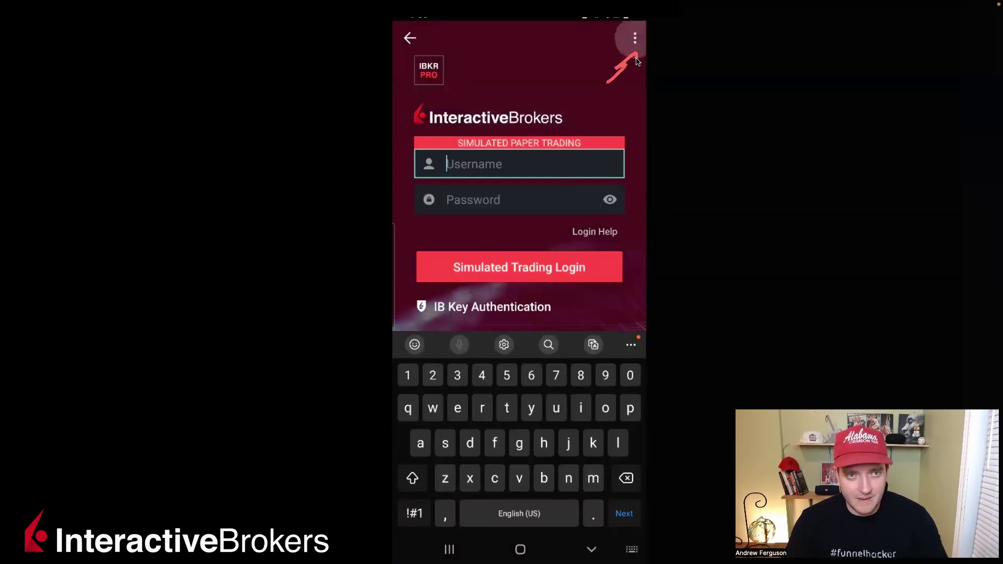
pyautogui.moveTo(599, 50); pyautogui.dragTo(590, 49)
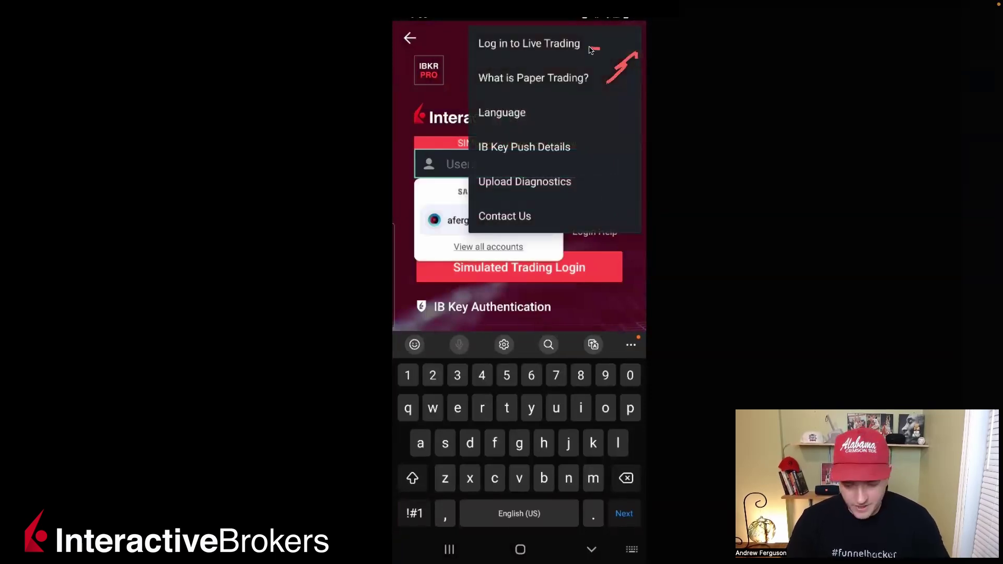
pyautogui.click(592, 50)
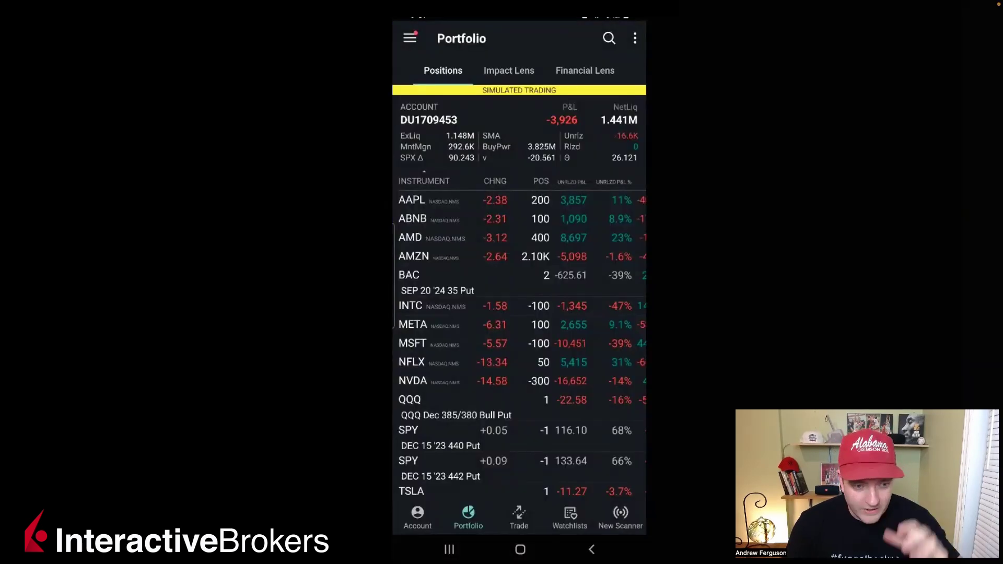
# - Review the portfolio's sections, open positions, cash balances and account summary
pyautogui.moveTo(499, 500)
pyautogui.mouseDown()
pyautogui.moveTo(454, 501)
pyautogui.moveTo(471, 539)
pyautogui.moveTo(492, 503)
pyautogui.mouseUp()
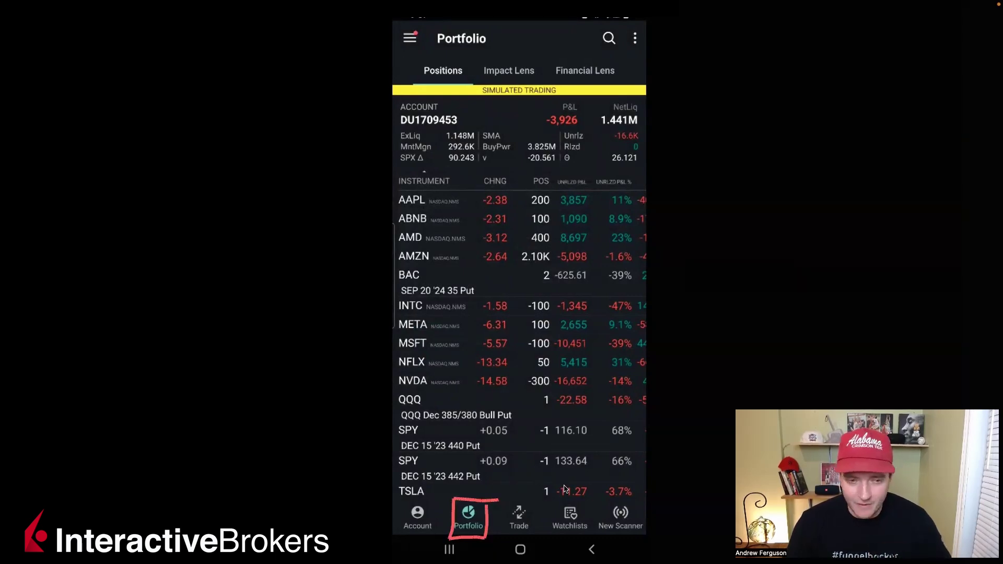
pyautogui.moveTo(625, 502)
pyautogui.mouseDown()
pyautogui.moveTo(413, 501)
pyautogui.moveTo(404, 530)
pyautogui.moveTo(623, 538)
pyautogui.moveTo(633, 500)
pyautogui.moveTo(613, 499)
pyautogui.mouseUp()
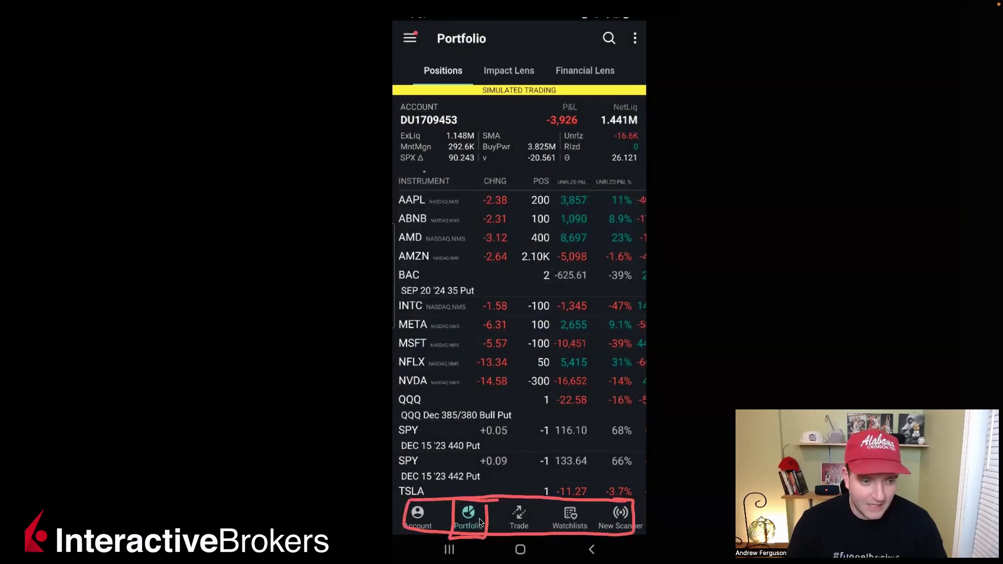
pyautogui.moveTo(982, 295)
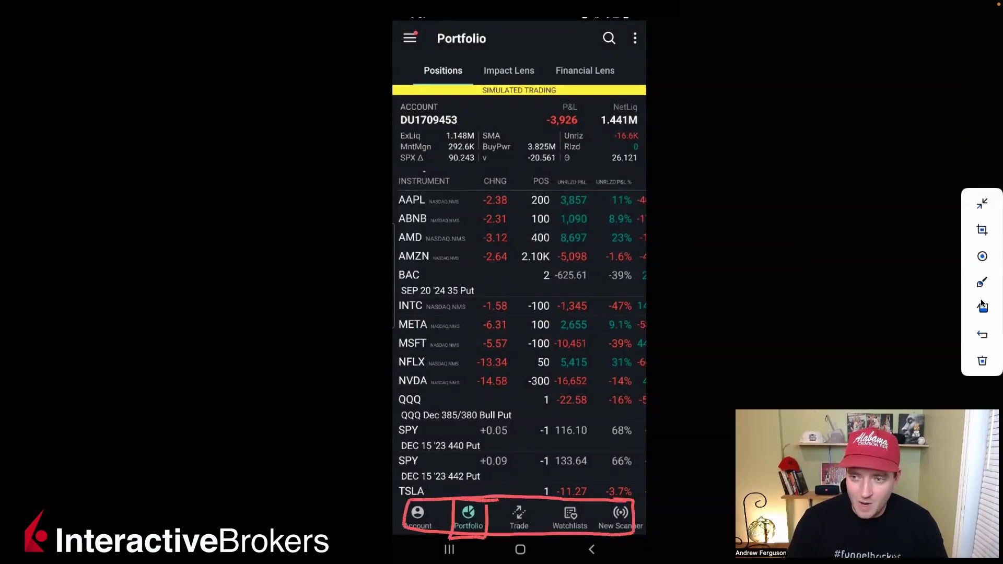
pyautogui.click(982, 360)
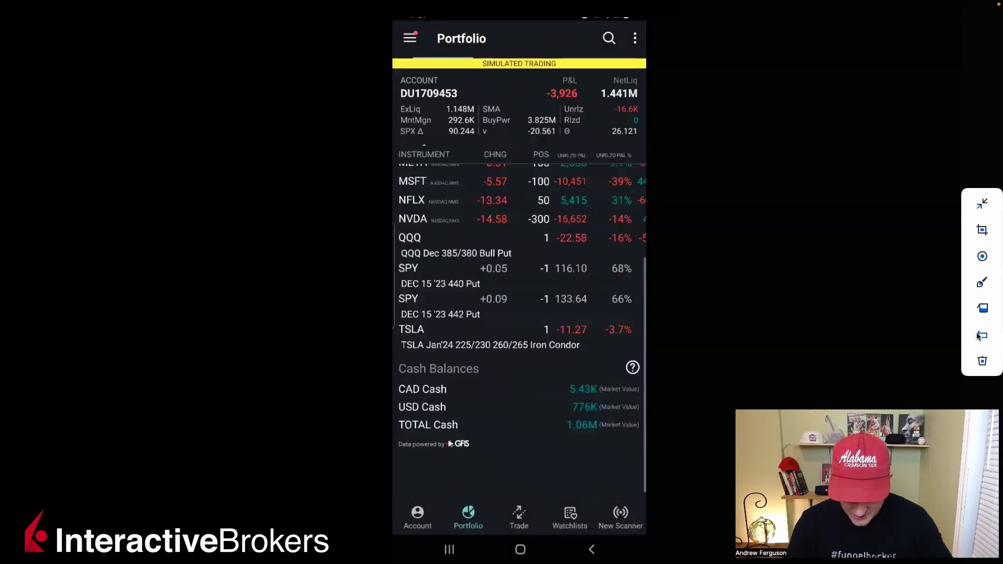
pyautogui.moveTo(402, 167)
pyautogui.mouseDown()
pyautogui.moveTo(641, 170)
pyautogui.moveTo(642, 121)
pyautogui.moveTo(630, 103)
pyautogui.moveTo(427, 102)
pyautogui.moveTo(395, 120)
pyautogui.moveTo(394, 170)
pyautogui.moveTo(414, 168)
pyautogui.mouseUp()
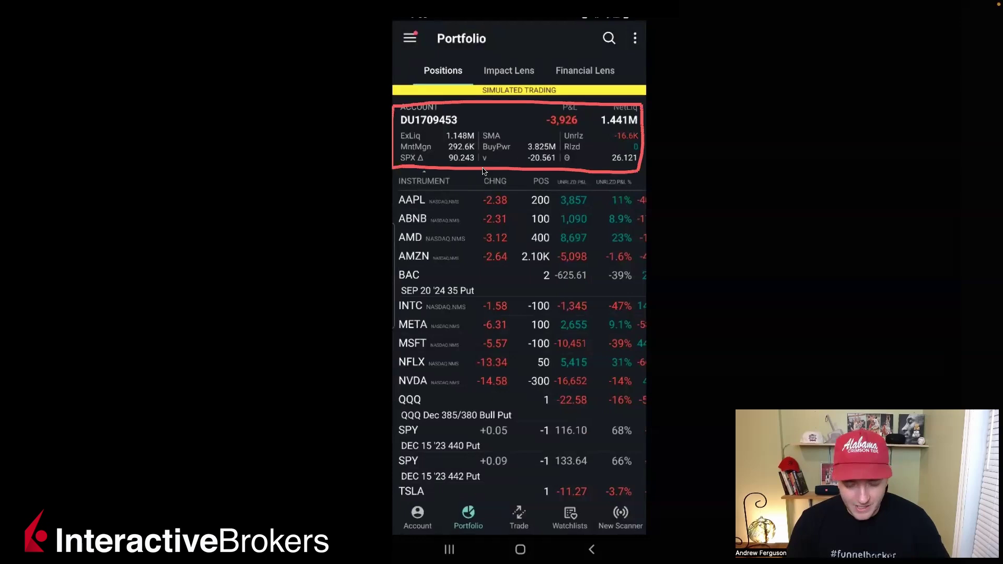
pyautogui.moveTo(991, 282)
pyautogui.click(982, 361)
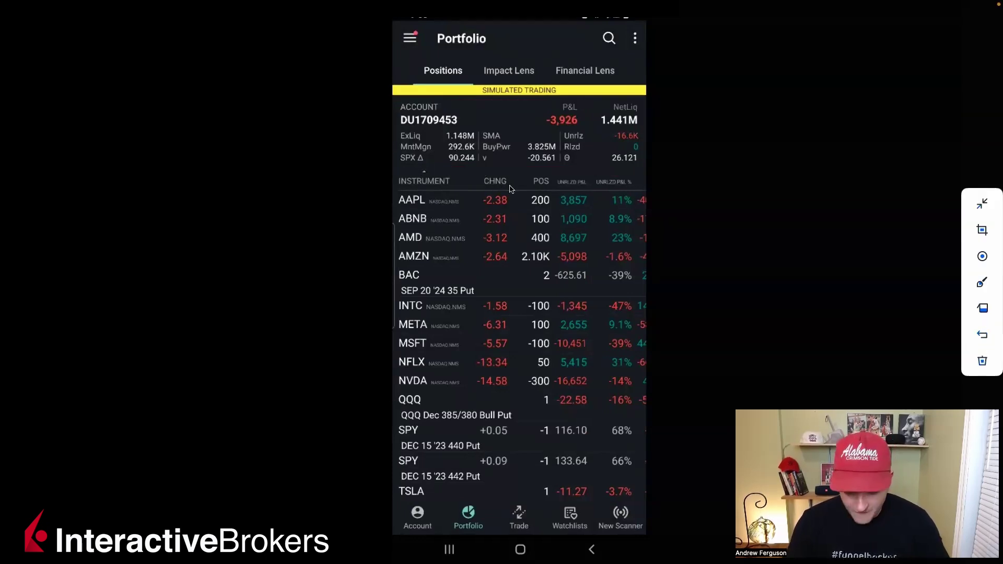
# - Expand the AAPL position in the portfolio and open its full quote page from the chart
pyautogui.moveTo(584, 186)
pyautogui.mouseDown()
pyautogui.moveTo(537, 208)
pyautogui.moveTo(616, 222)
pyautogui.moveTo(570, 182)
pyautogui.mouseUp()
pyautogui.click(570, 184)
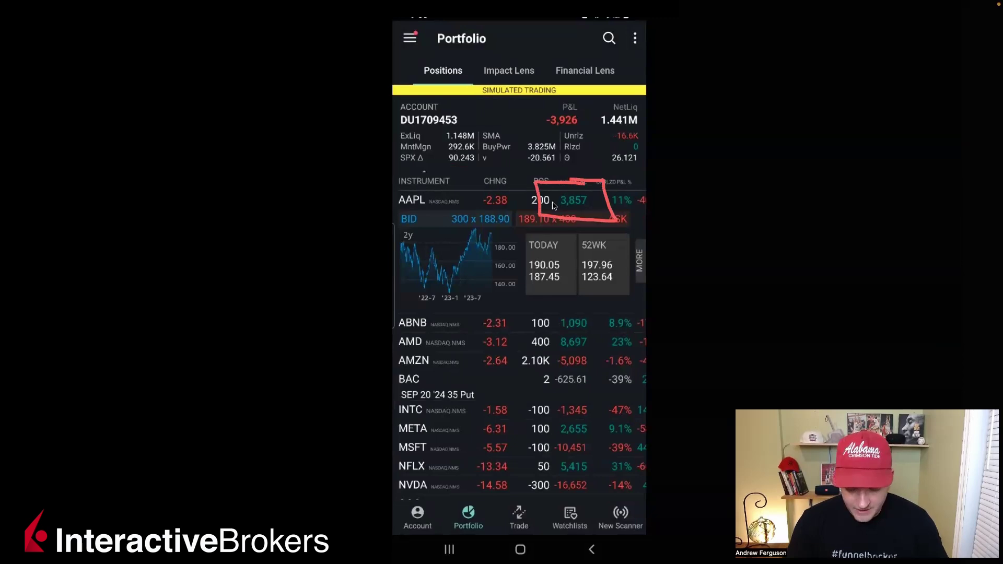
pyautogui.moveTo(493, 232)
pyautogui.mouseDown()
pyautogui.moveTo(419, 228)
pyautogui.moveTo(470, 284)
pyautogui.moveTo(481, 236)
pyautogui.mouseUp()
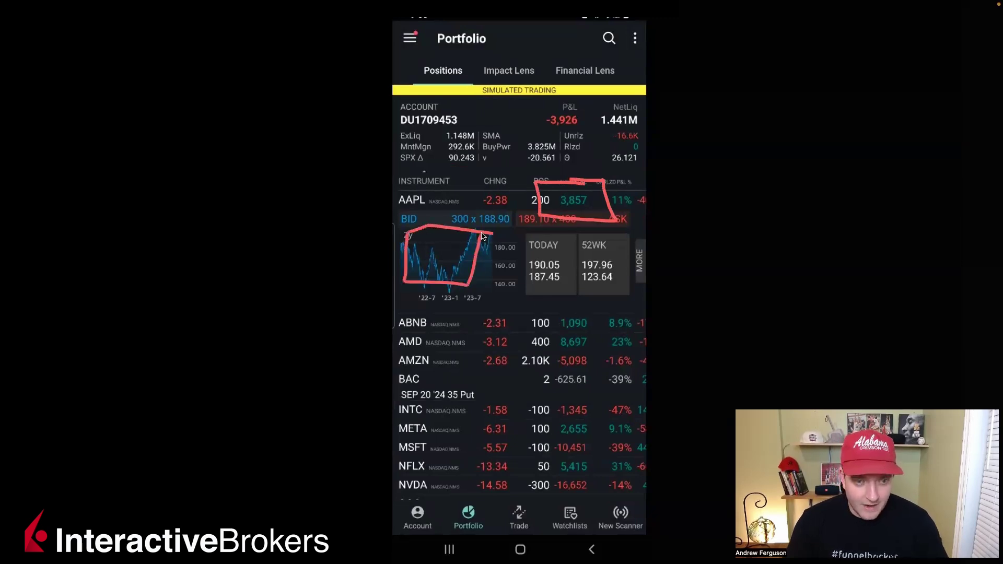
pyautogui.click(482, 237)
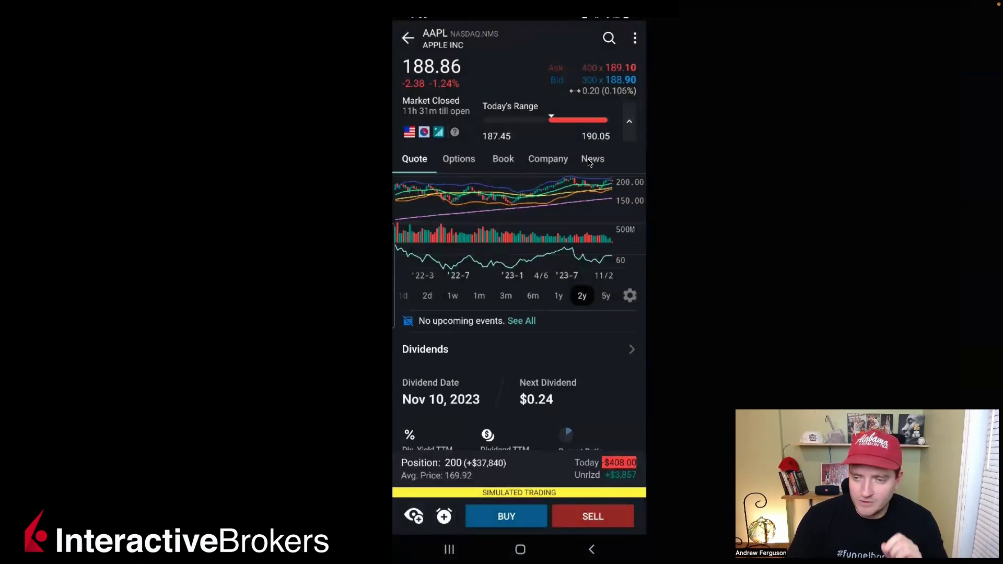
# - Check AAPL's market status, time until opening and the information badges on the quote page
pyautogui.moveTo(397, 147)
pyautogui.mouseDown()
pyautogui.moveTo(462, 145)
pyautogui.moveTo(422, 118)
pyautogui.moveTo(401, 123)
pyautogui.moveTo(398, 144)
pyautogui.mouseUp()
pyautogui.moveTo(473, 97)
pyautogui.mouseDown()
pyautogui.moveTo(400, 99)
pyautogui.moveTo(397, 124)
pyautogui.moveTo(476, 122)
pyautogui.moveTo(474, 106)
pyautogui.mouseUp()
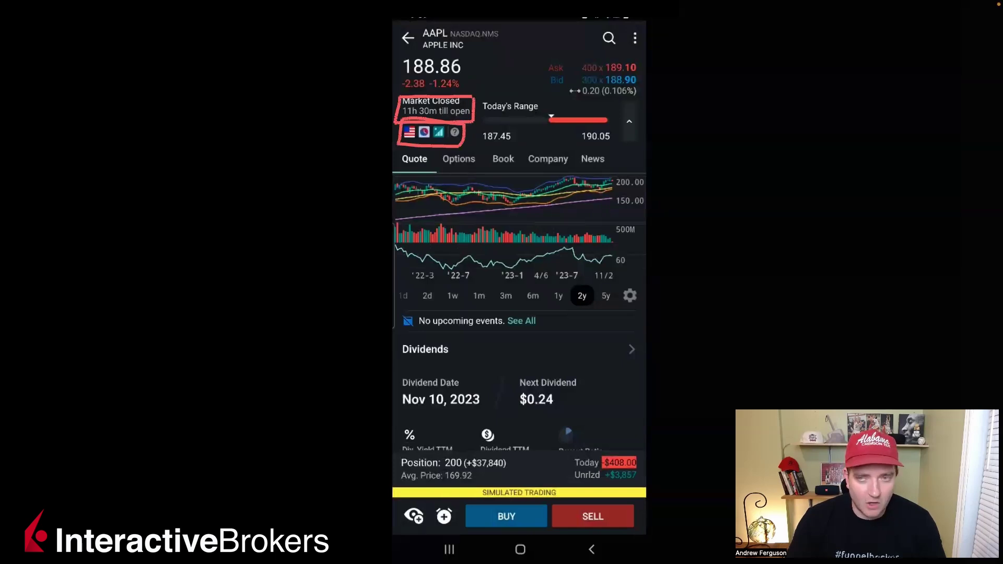
pyautogui.moveTo(986, 158)
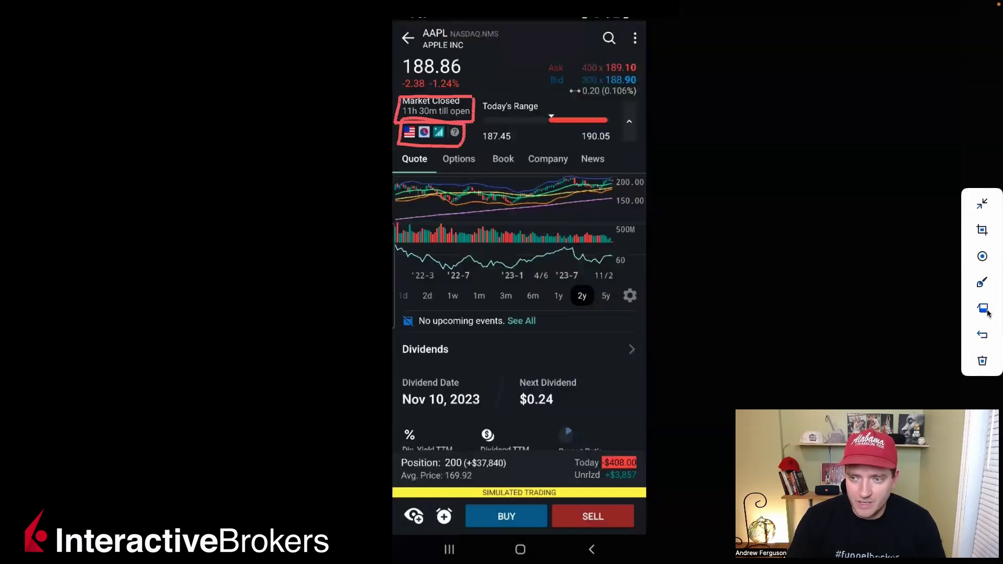
pyautogui.click(982, 359)
# - Look over the available AAPL sections from Quote to News and view the Options section
pyautogui.moveTo(395, 170)
pyautogui.mouseDown()
pyautogui.moveTo(622, 171)
pyautogui.moveTo(595, 150)
pyautogui.moveTo(426, 148)
pyautogui.moveTo(396, 163)
pyautogui.mouseUp()
pyautogui.moveTo(523, 149); pyautogui.dragTo(522, 170)
pyautogui.moveTo(573, 149); pyautogui.dragTo(573, 167)
pyautogui.moveTo(479, 150)
pyautogui.mouseDown()
pyautogui.moveTo(479, 165)
pyautogui.moveTo(435, 177)
pyautogui.mouseUp()
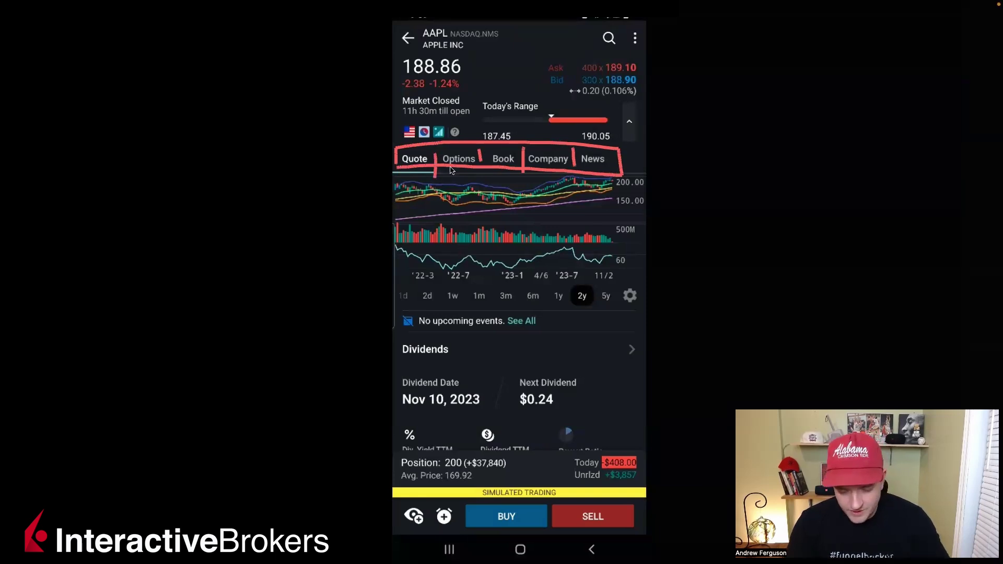
pyautogui.click(450, 171)
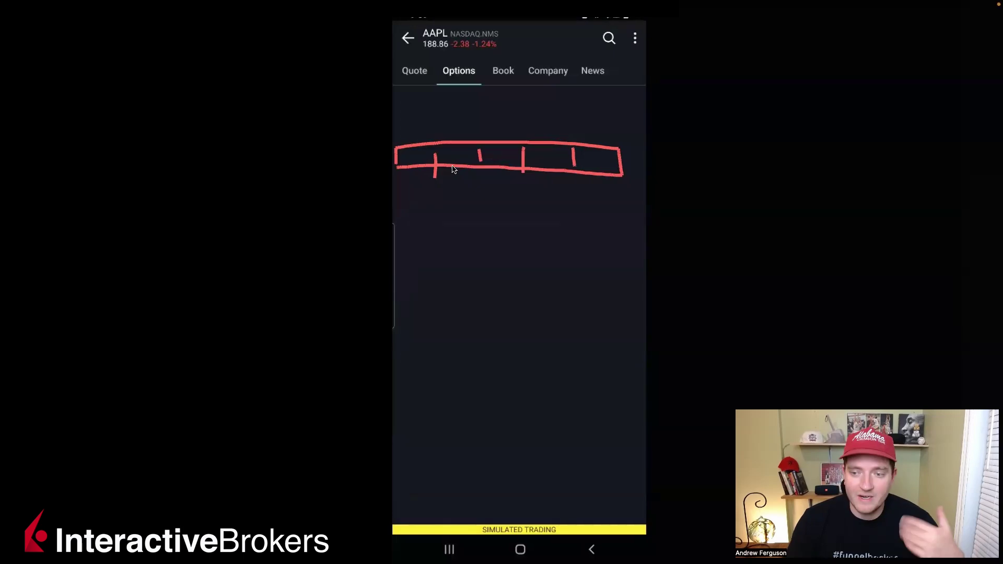
pyautogui.click(982, 360)
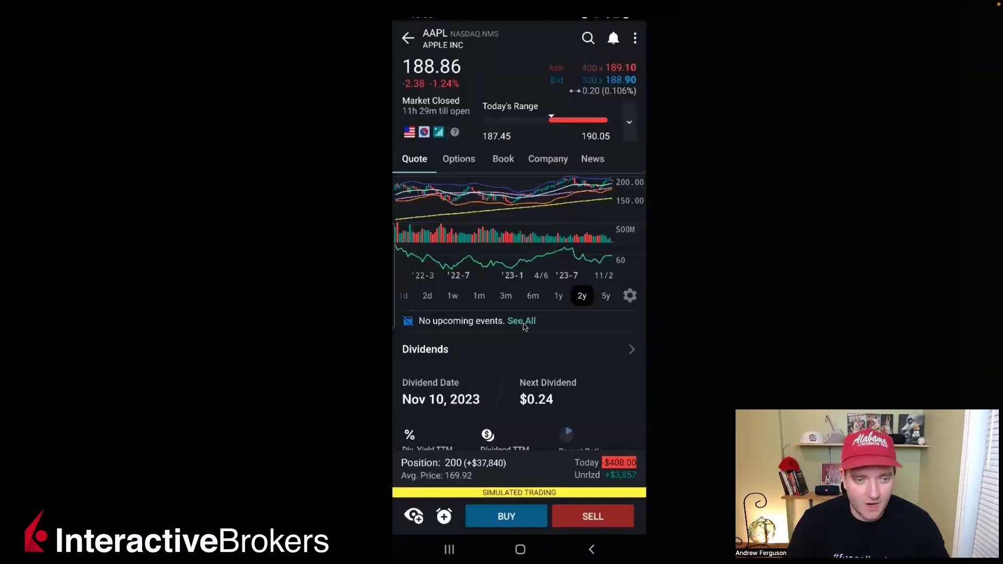
# - Review the AAPL position summary and dividend information on the quote page
pyautogui.moveTo(547, 455)
pyautogui.mouseDown()
pyautogui.moveTo(412, 456)
pyautogui.moveTo(398, 481)
pyautogui.moveTo(517, 491)
pyautogui.moveTo(639, 483)
pyautogui.moveTo(543, 452)
pyautogui.mouseUp()
pyautogui.scroll(-10, 594, 445)
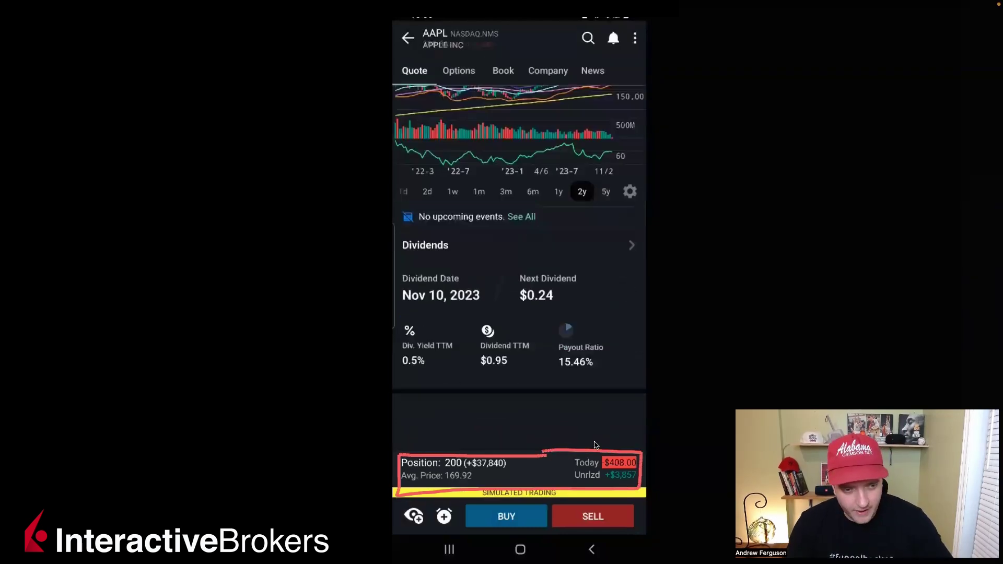
pyautogui.scroll(10, 594, 444)
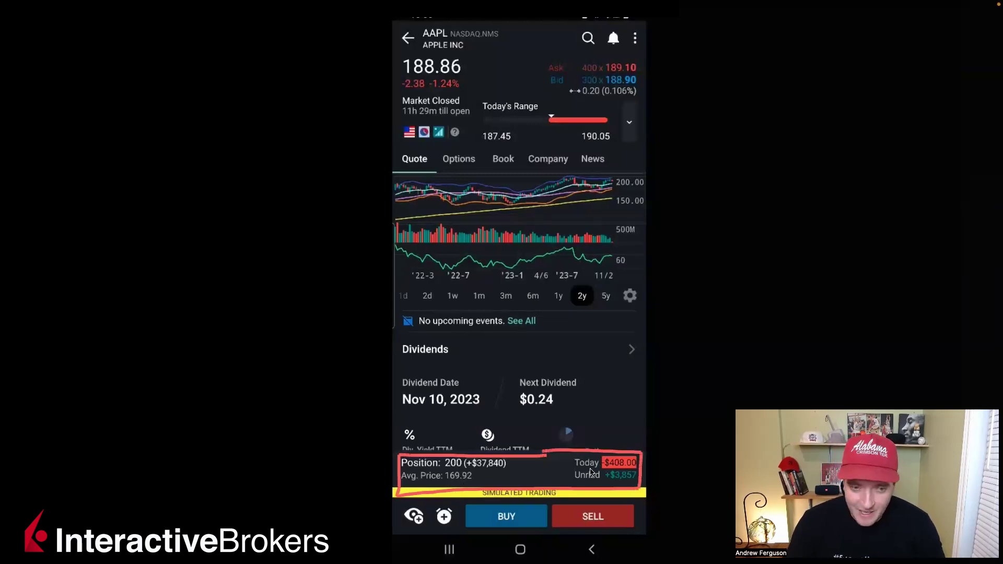
pyautogui.click(982, 361)
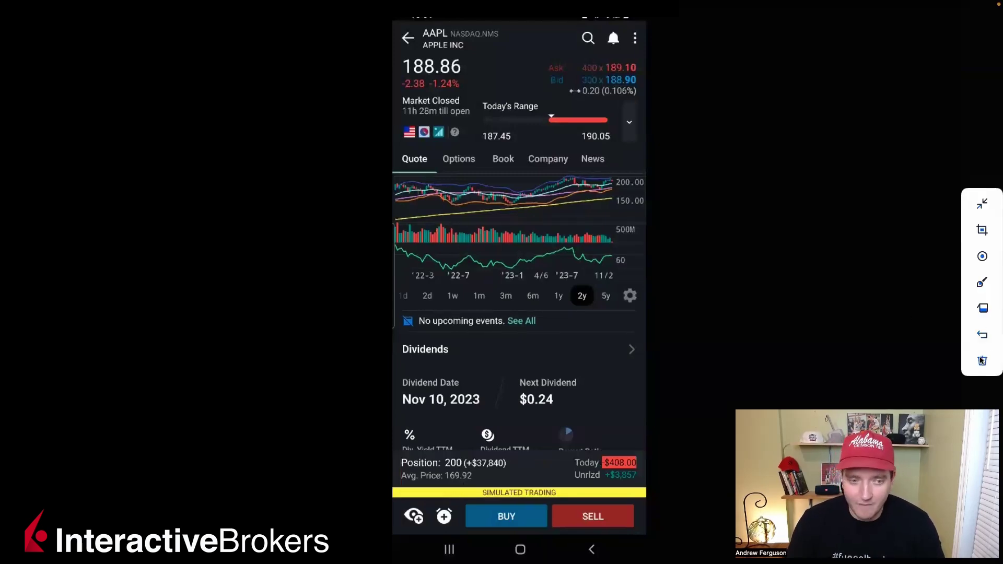
# - Expand the AAPL position summary to show its detailed values and position actions
pyautogui.moveTo(525, 431)
pyautogui.mouseDown()
pyautogui.moveTo(529, 479)
pyautogui.moveTo(548, 479)
pyautogui.mouseUp()
pyautogui.click(549, 480)
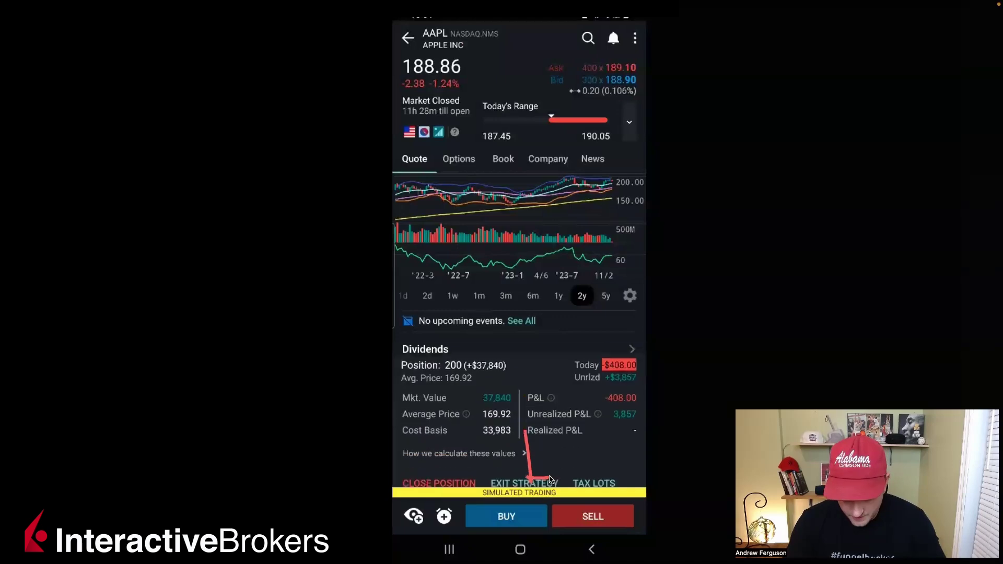
pyautogui.moveTo(973, 389)
pyautogui.click(981, 360)
# - Examine the Close Position and Exit Strategy options for the AAPL holding
pyautogui.moveTo(476, 459)
pyautogui.mouseDown()
pyautogui.moveTo(437, 460)
pyautogui.moveTo(395, 484)
pyautogui.moveTo(484, 486)
pyautogui.moveTo(481, 458)
pyautogui.mouseUp()
pyautogui.moveTo(521, 461)
pyautogui.mouseDown()
pyautogui.moveTo(490, 461)
pyautogui.moveTo(487, 488)
pyautogui.moveTo(555, 489)
pyautogui.moveTo(558, 459)
pyautogui.moveTo(505, 458)
pyautogui.mouseUp()
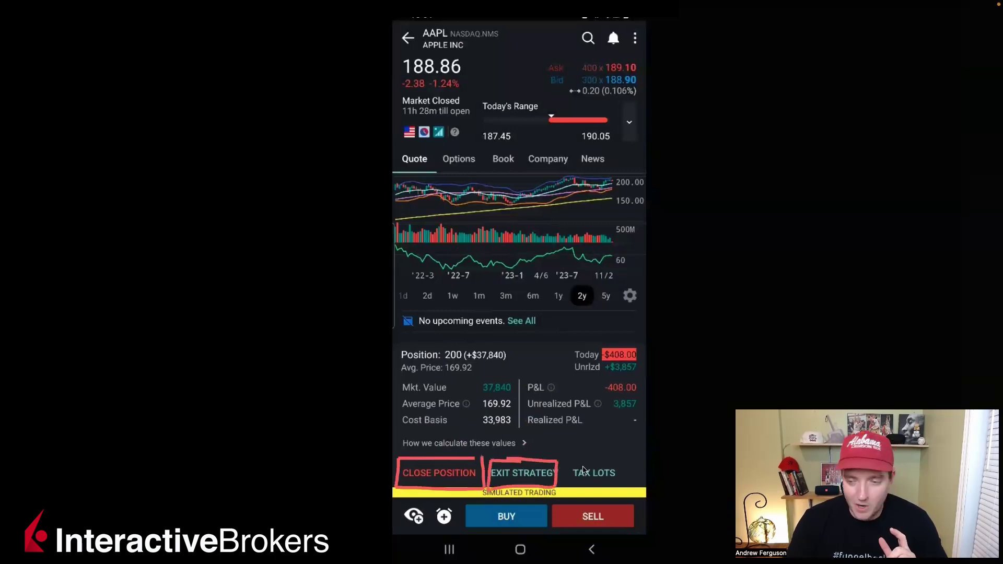
pyautogui.moveTo(558, 422)
pyautogui.mouseDown()
pyautogui.moveTo(537, 455)
pyautogui.moveTo(534, 444)
pyautogui.moveTo(544, 450)
pyautogui.mouseUp()
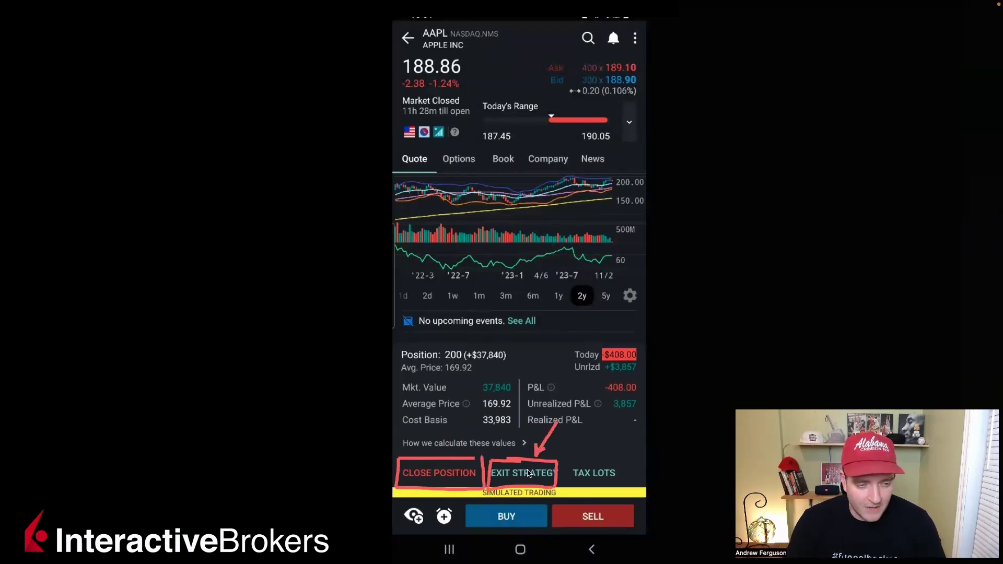
pyautogui.moveTo(473, 432); pyautogui.dragTo(462, 459)
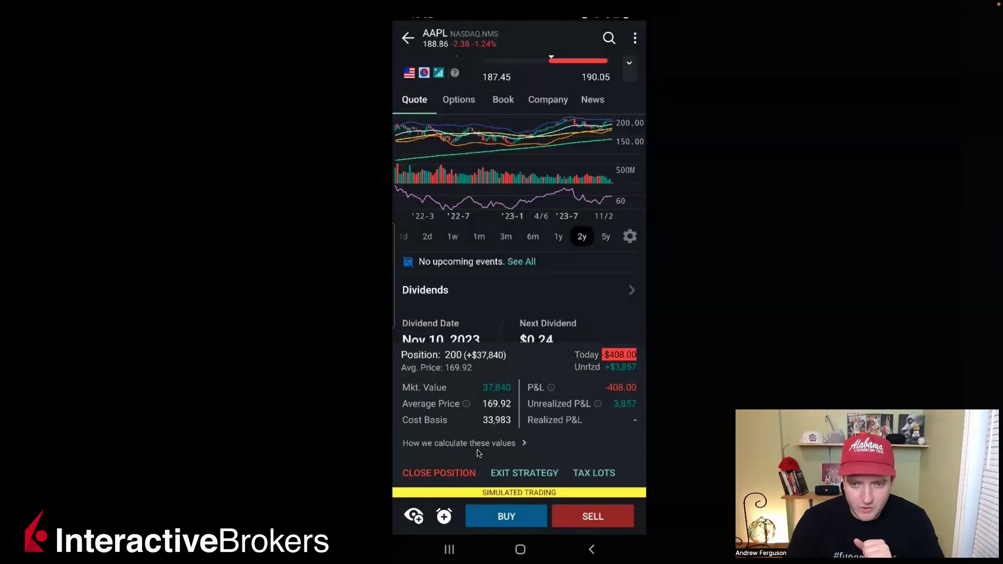
# - Open a new price alert form for AAPL, inspect its prefilled name and create option, and leave the form
pyautogui.moveTo(478, 450)
pyautogui.mouseDown()
pyautogui.moveTo(454, 504)
pyautogui.moveTo(462, 498)
pyautogui.mouseUp()
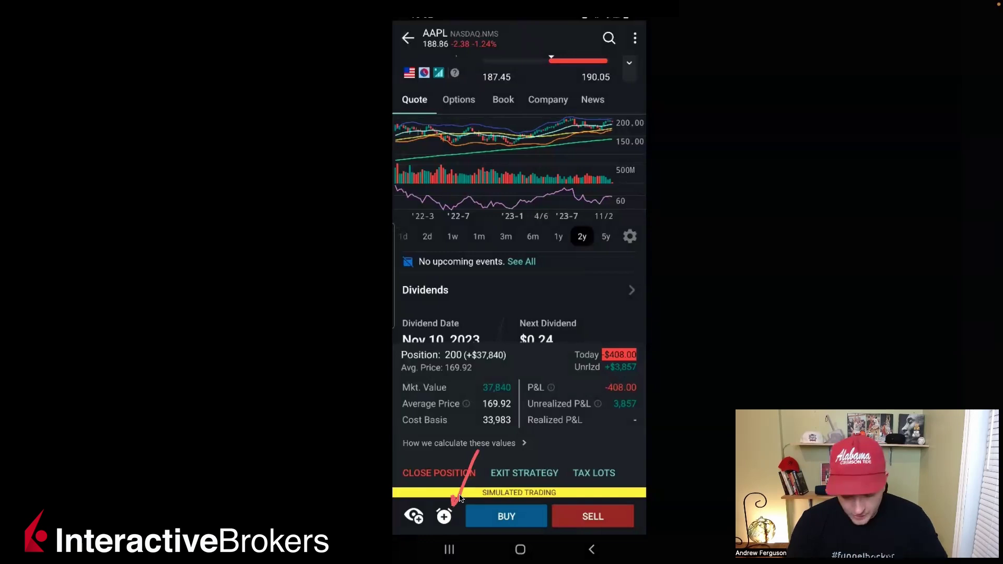
pyautogui.click(444, 516)
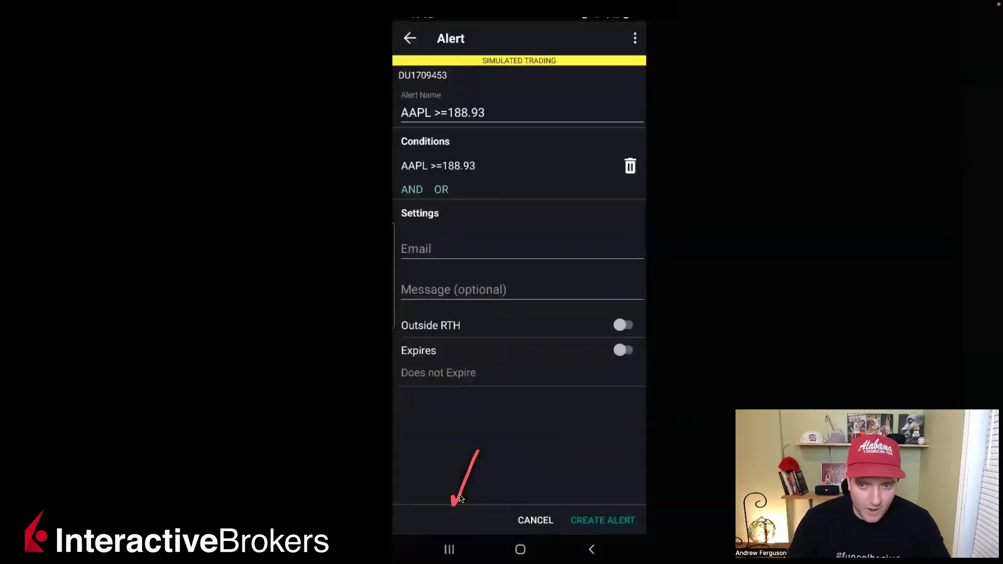
pyautogui.moveTo(427, 127); pyautogui.dragTo(500, 124)
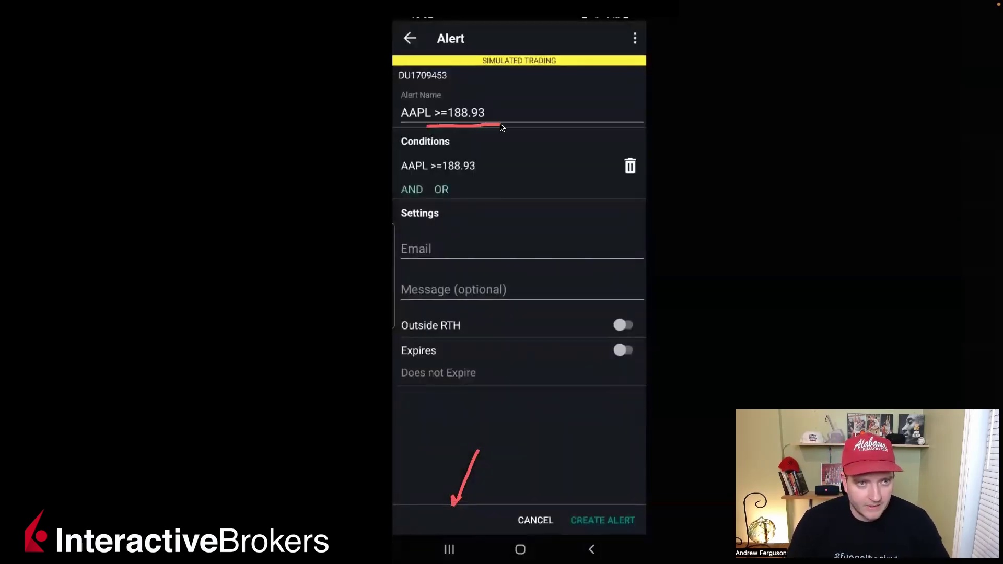
pyautogui.moveTo(622, 500)
pyautogui.mouseDown()
pyautogui.moveTo(568, 530)
pyautogui.moveTo(642, 535)
pyautogui.moveTo(608, 496)
pyautogui.mouseUp()
pyautogui.moveTo(979, 261)
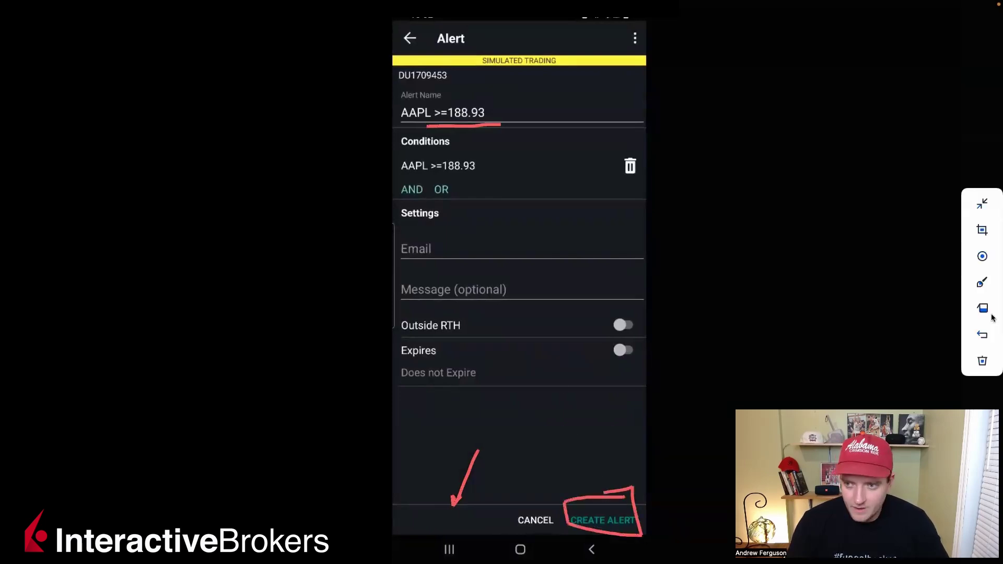
pyautogui.click(981, 361)
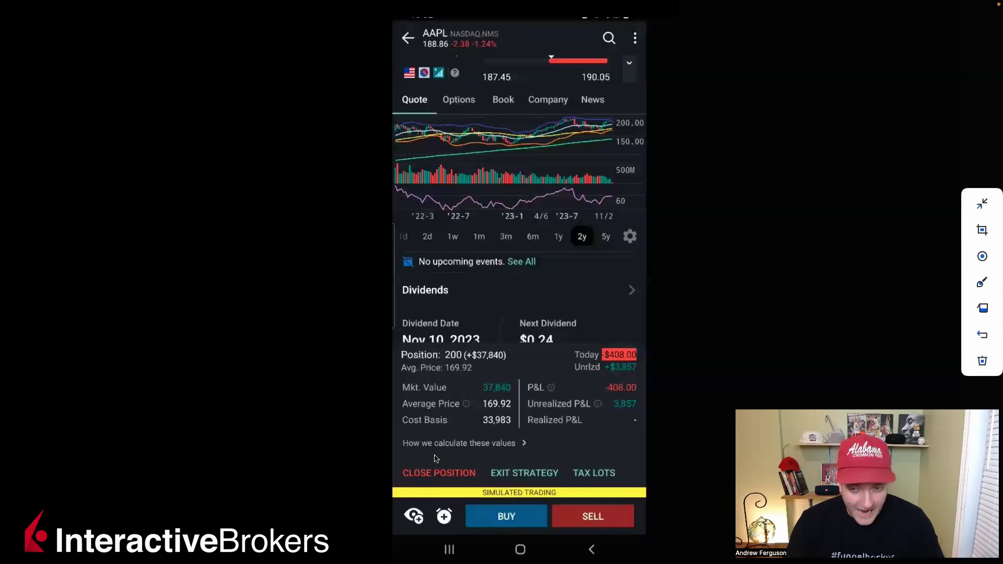
# - Add AAPL to the Favorites watchlist
pyautogui.moveTo(433, 460)
pyautogui.mouseDown()
pyautogui.moveTo(416, 509)
pyautogui.moveTo(428, 505)
pyautogui.mouseUp()
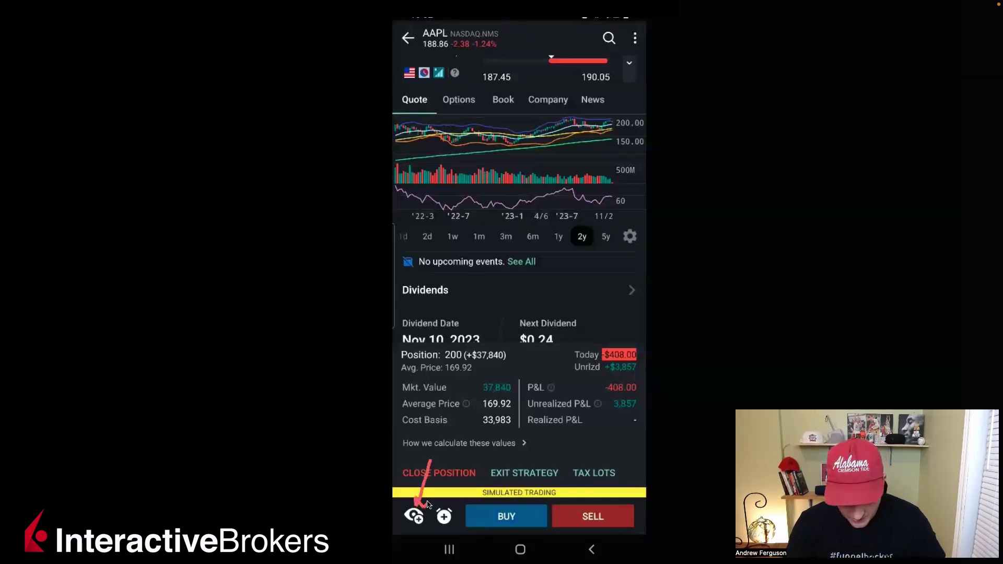
pyautogui.click(418, 515)
pyautogui.moveTo(608, 263)
pyautogui.mouseDown()
pyautogui.moveTo(580, 277)
pyautogui.moveTo(606, 274)
pyautogui.mouseUp()
pyautogui.click(605, 273)
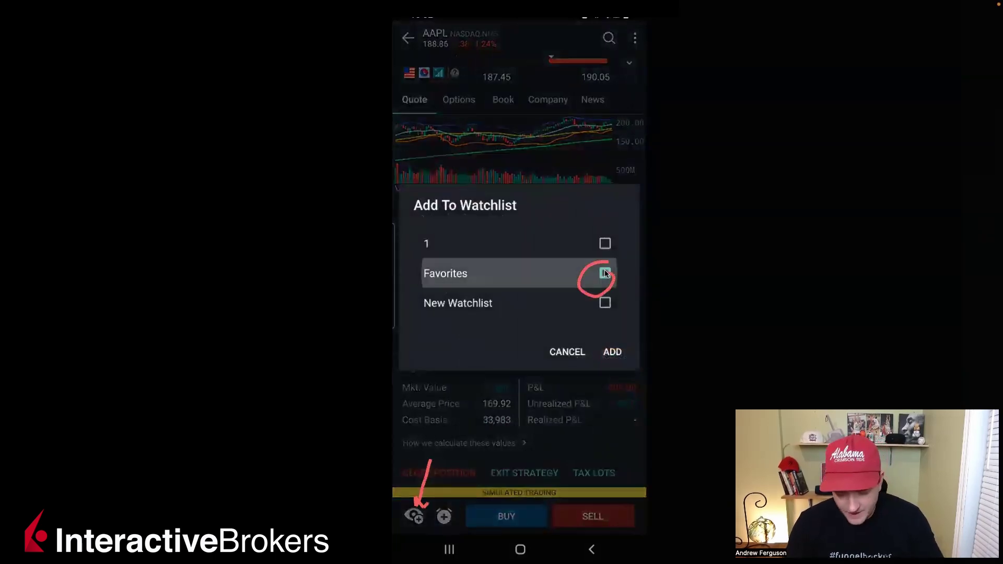
pyautogui.moveTo(603, 323); pyautogui.dragTo(620, 361)
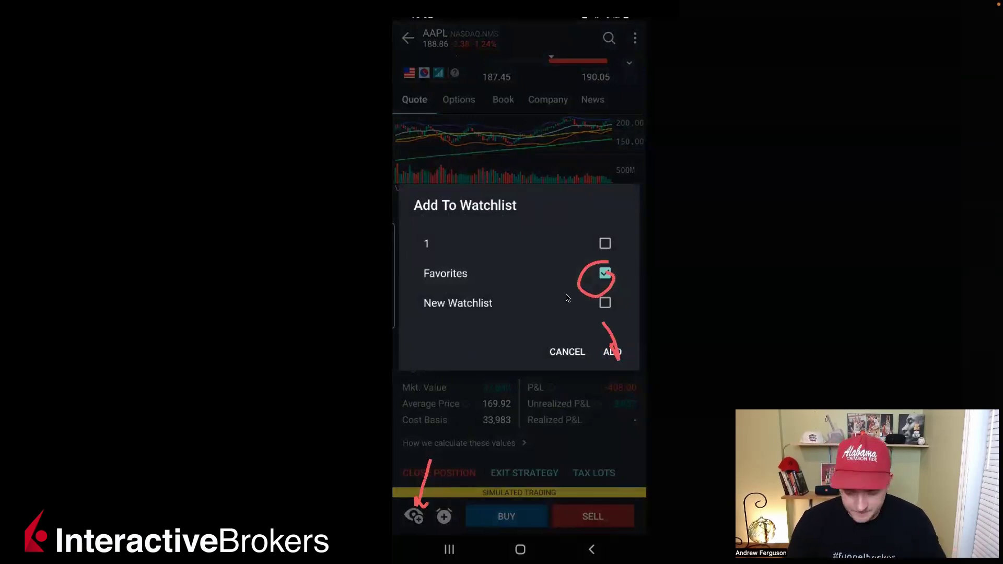
pyautogui.press('Return')
# - Review the rest of the AAPL quote page, including dividends, competitors, short selling, securities lending and margin requirements
pyautogui.scroll(-4, 536, 281)
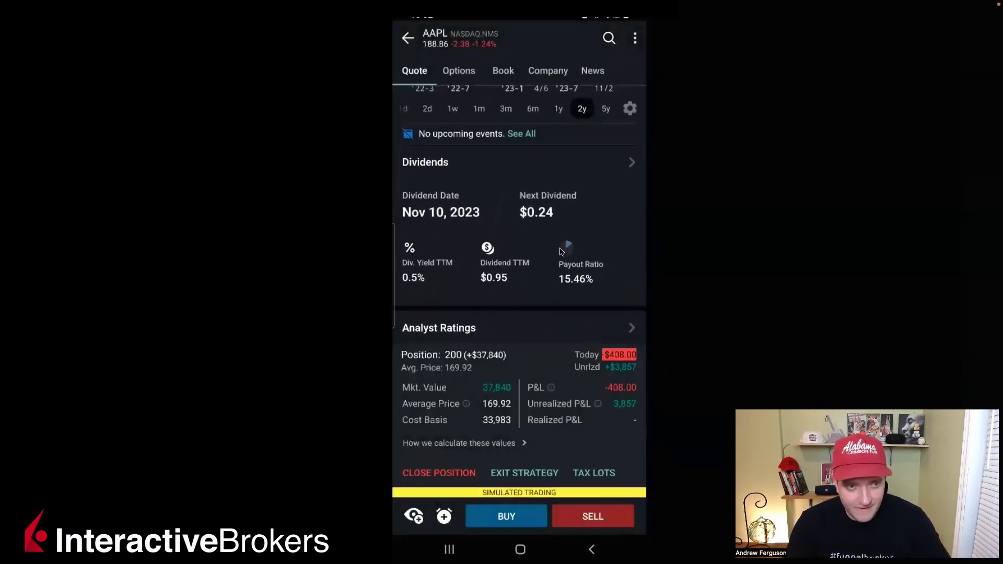
pyautogui.scroll(-3, 545, 239)
pyautogui.scroll(-4, 543, 239)
pyautogui.scroll(-2, 543, 238)
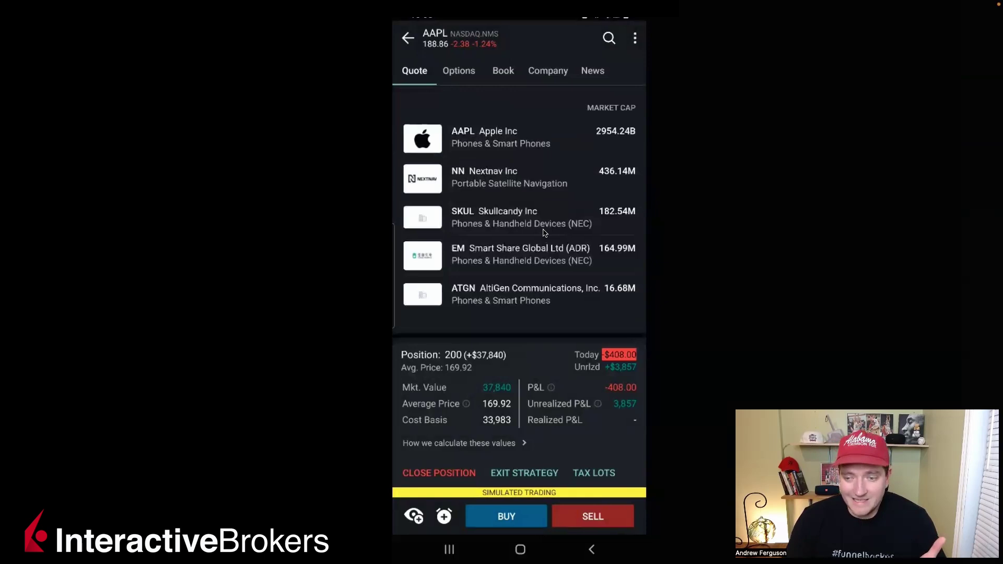
pyautogui.scroll(-4, 545, 233)
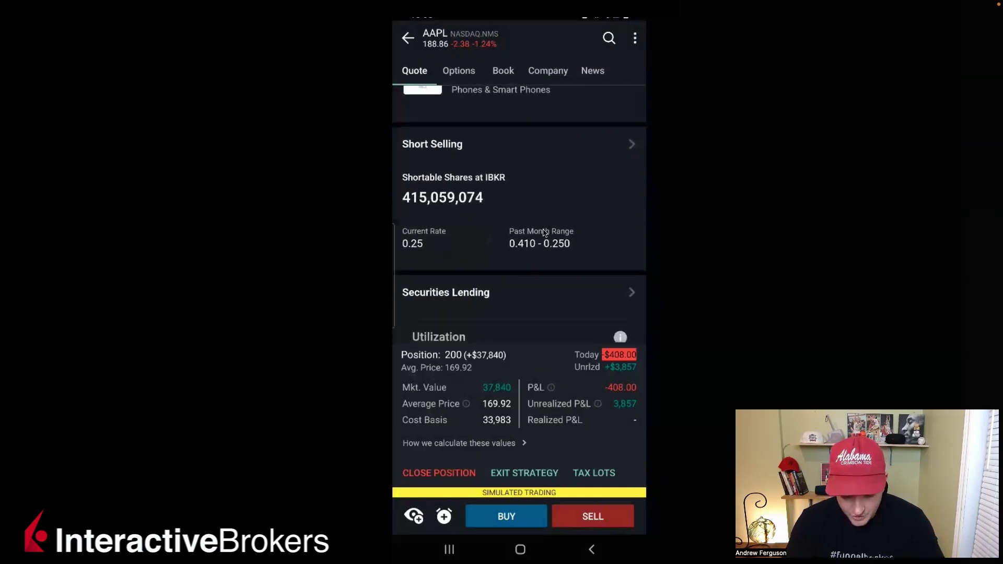
pyautogui.scroll(-3, 554, 219)
pyautogui.scroll(1, 573, 188)
pyautogui.scroll(-5, 572, 187)
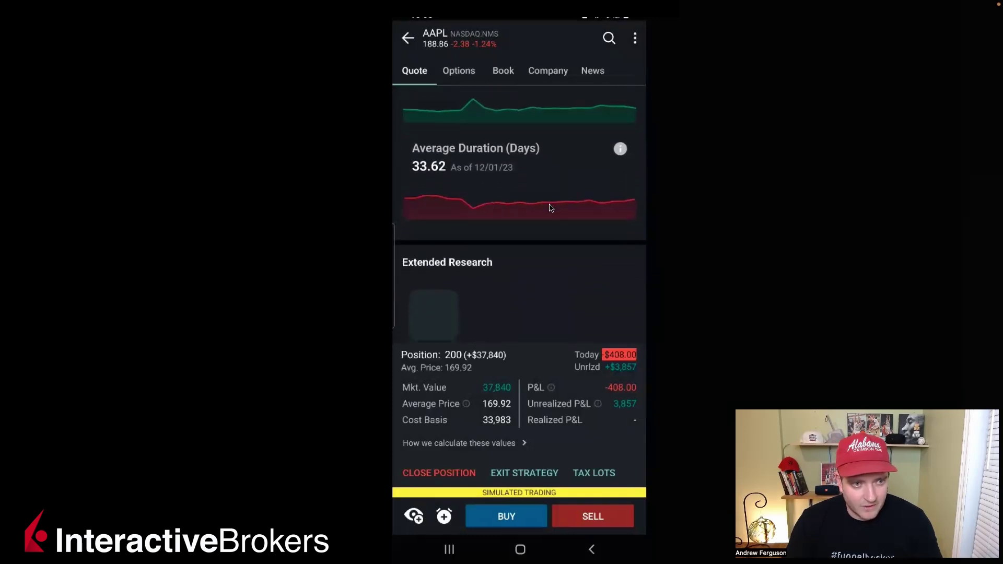
pyautogui.scroll(-1, 549, 208)
pyautogui.scroll(-3, 549, 208)
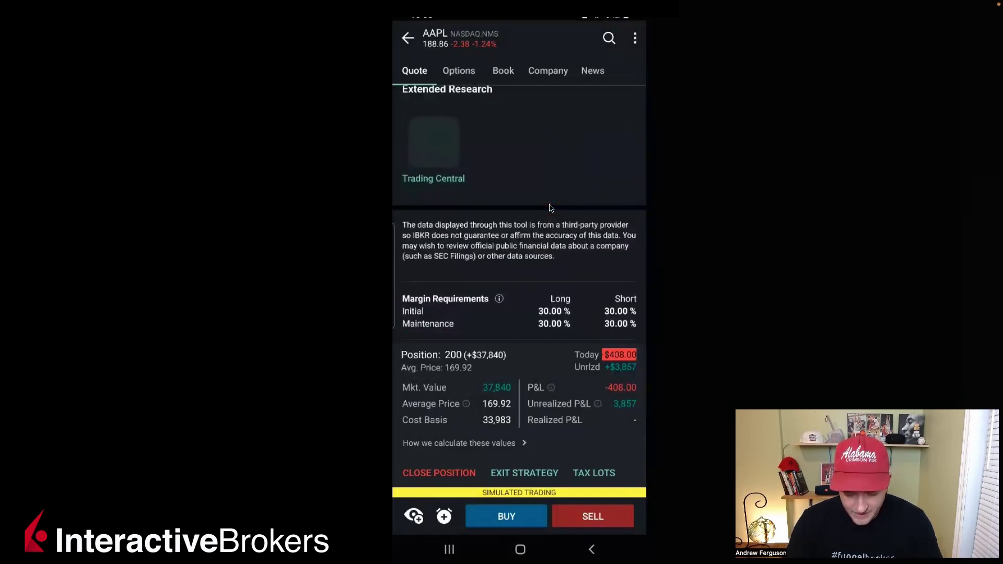
pyautogui.moveTo(513, 292)
pyautogui.mouseDown()
pyautogui.moveTo(426, 291)
pyautogui.moveTo(402, 334)
pyautogui.moveTo(644, 341)
pyautogui.moveTo(622, 289)
pyautogui.moveTo(510, 289)
pyautogui.mouseUp()
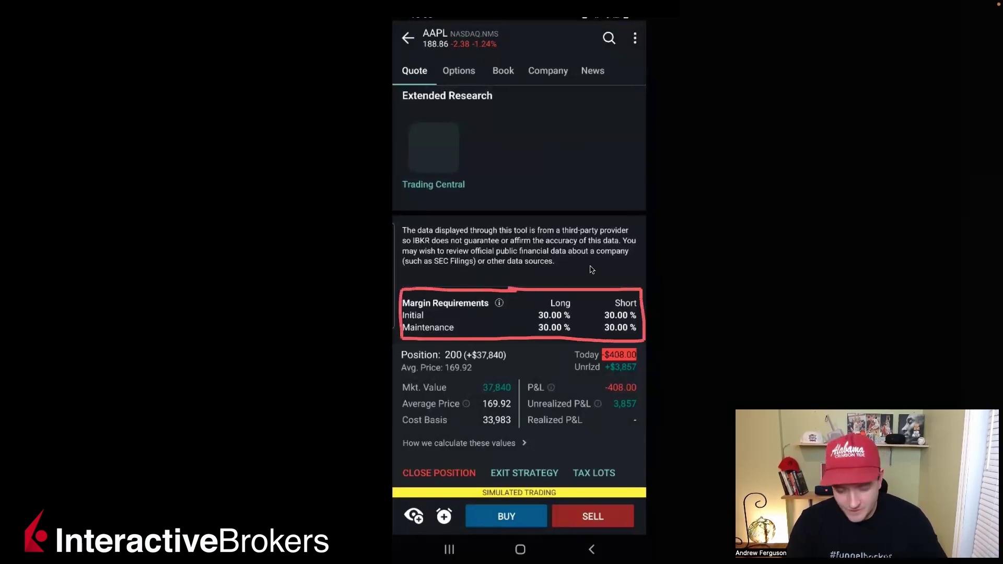
# - Open the full AAPL chart from the quote page and examine its chart tools
pyautogui.scroll(10, 588, 270)
pyautogui.moveTo(539, 280)
pyautogui.mouseDown()
pyautogui.moveTo(555, 221)
pyautogui.moveTo(561, 237)
pyautogui.mouseUp()
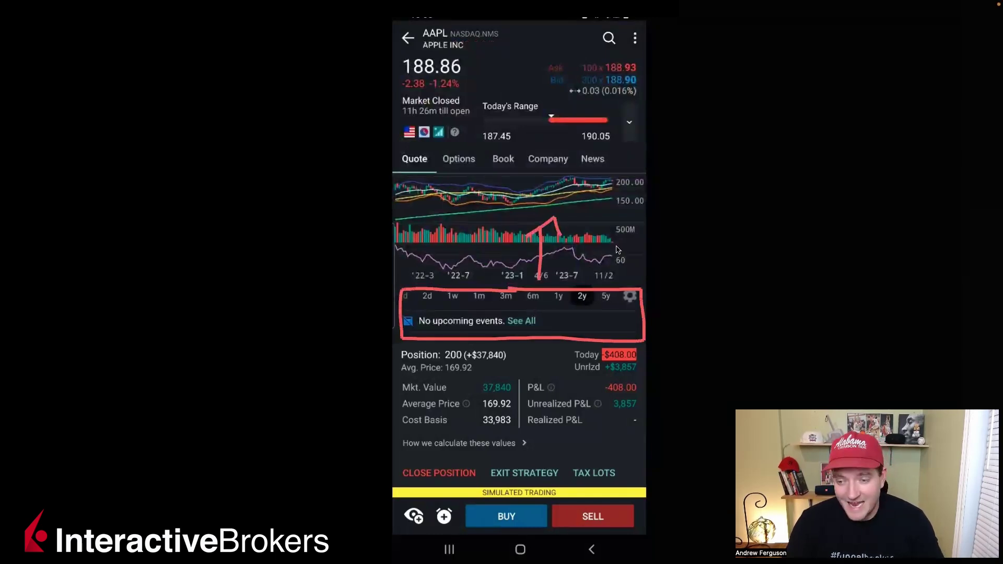
pyautogui.click(616, 250)
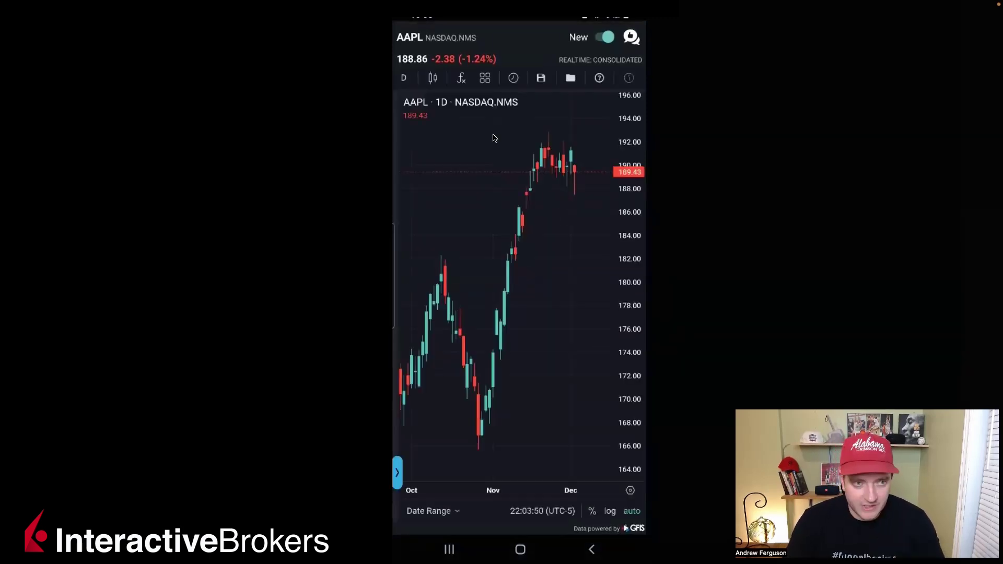
pyautogui.moveTo(423, 91)
pyautogui.mouseDown()
pyautogui.moveTo(614, 88)
pyautogui.moveTo(428, 66)
pyautogui.moveTo(424, 90)
pyautogui.mouseUp()
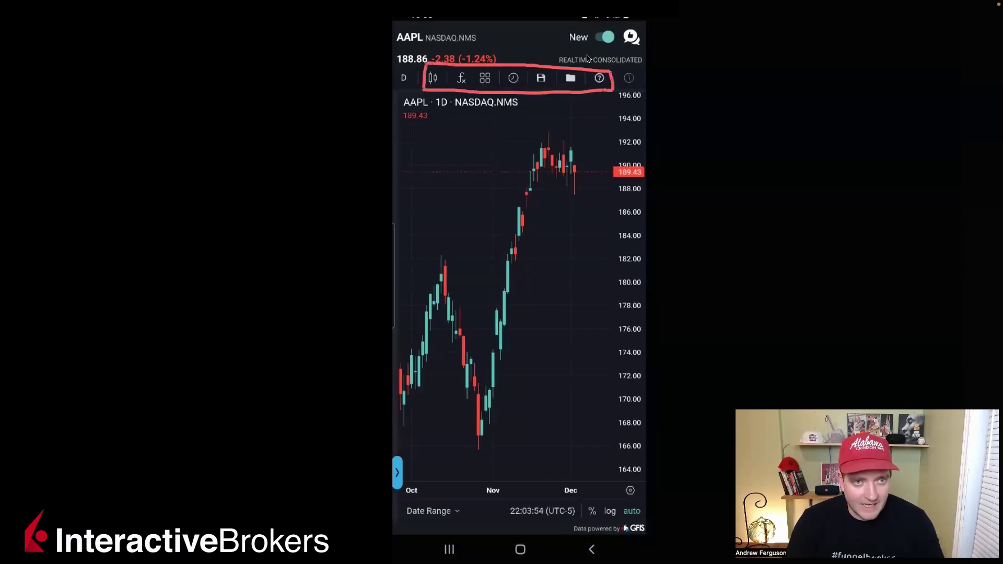
pyautogui.moveTo(991, 319)
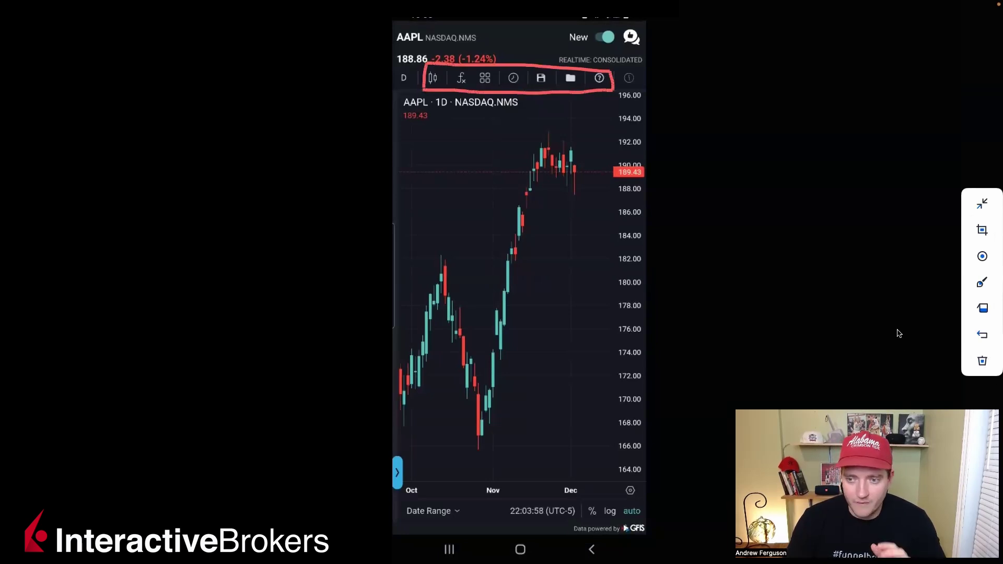
pyautogui.click(982, 360)
# - Compare the older AAPL chart version with the new one, ending on the new version
pyautogui.moveTo(590, 85); pyautogui.dragTo(601, 47)
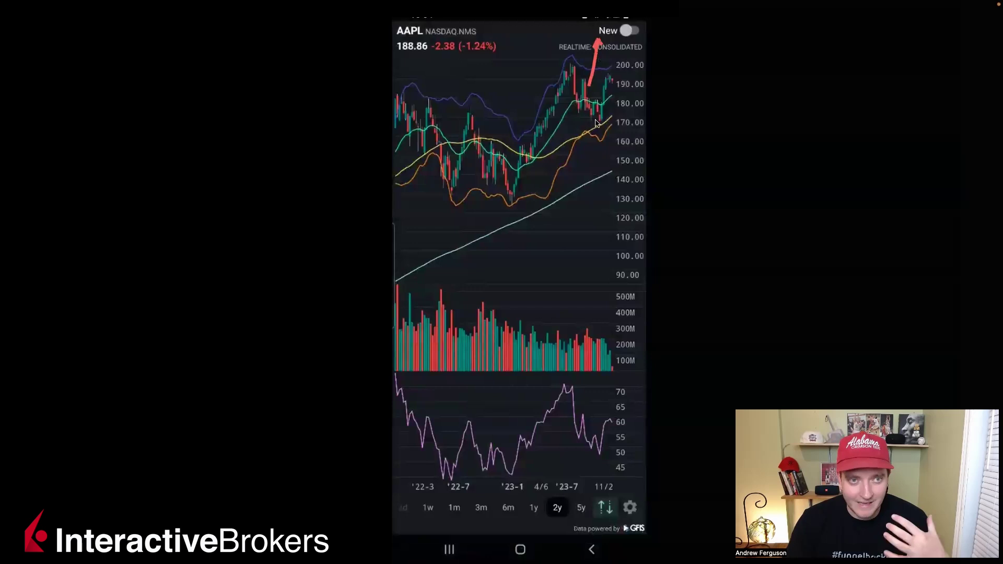
pyautogui.click(981, 360)
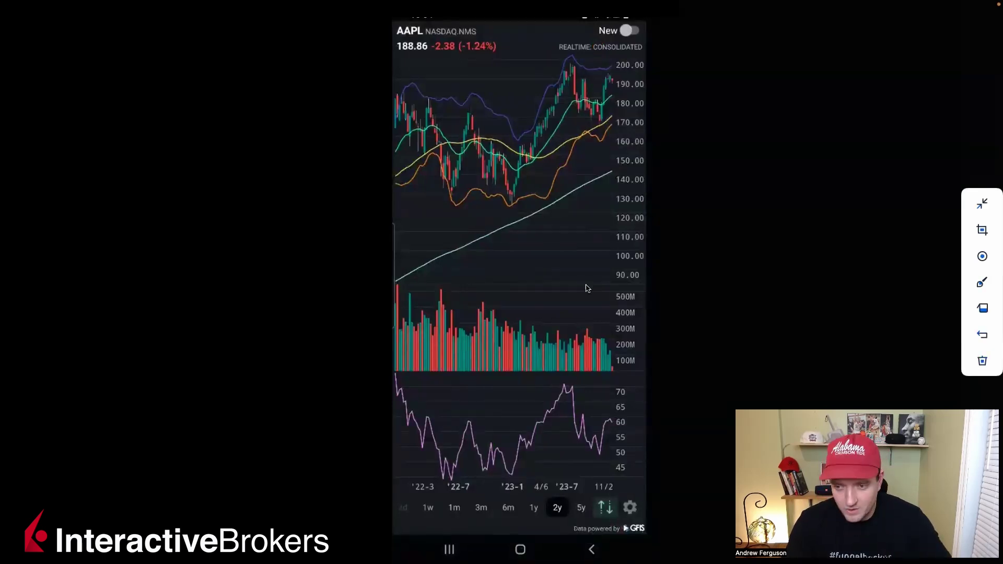
pyautogui.moveTo(572, 142); pyautogui.dragTo(624, 53)
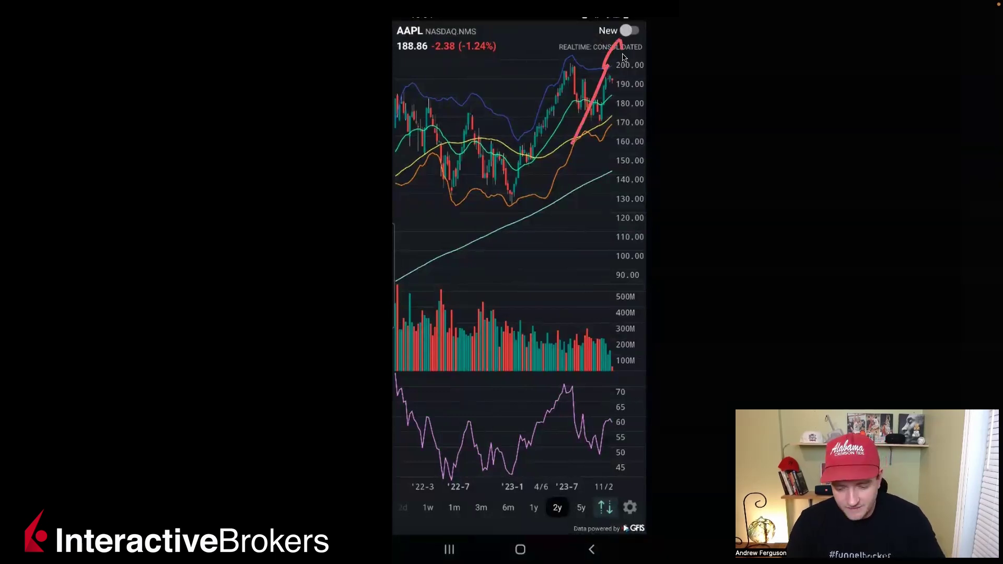
pyautogui.moveTo(986, 287)
pyautogui.click(981, 361)
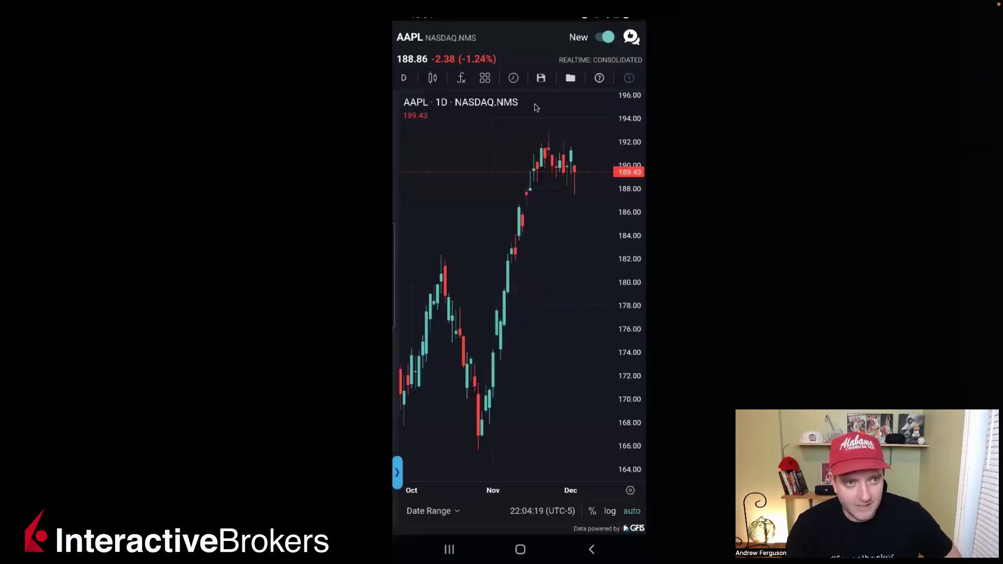
# - Examine the available chart types for the AAPL chart, such as hollow candles, columns, line and step line
pyautogui.moveTo(400, 90)
pyautogui.mouseDown()
pyautogui.moveTo(640, 92)
pyautogui.moveTo(640, 67)
pyautogui.moveTo(456, 61)
pyautogui.moveTo(410, 67)
pyautogui.moveTo(400, 91)
pyautogui.mouseUp()
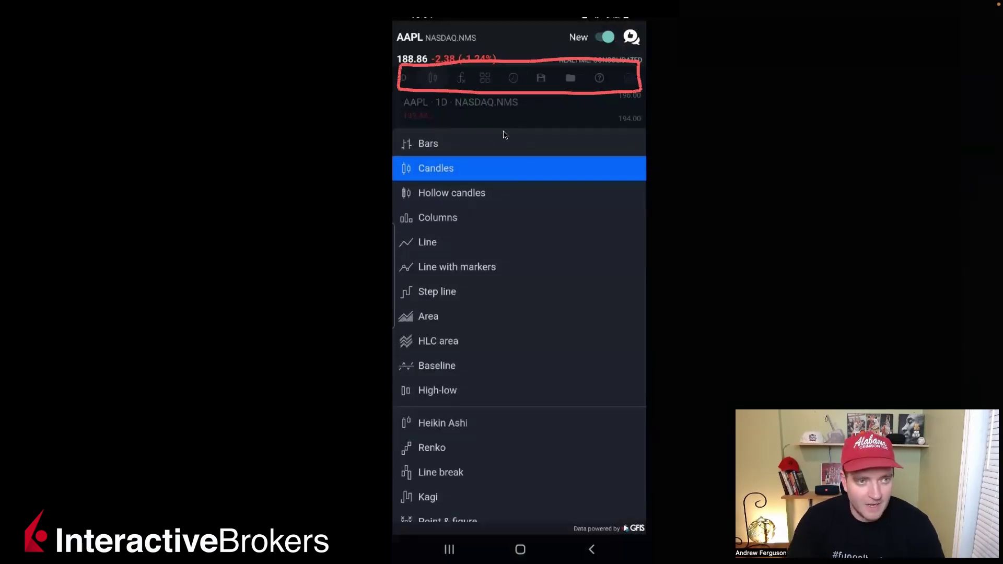
pyautogui.moveTo(512, 120)
pyautogui.mouseDown()
pyautogui.moveTo(455, 142)
pyautogui.moveTo(438, 88)
pyautogui.mouseUp()
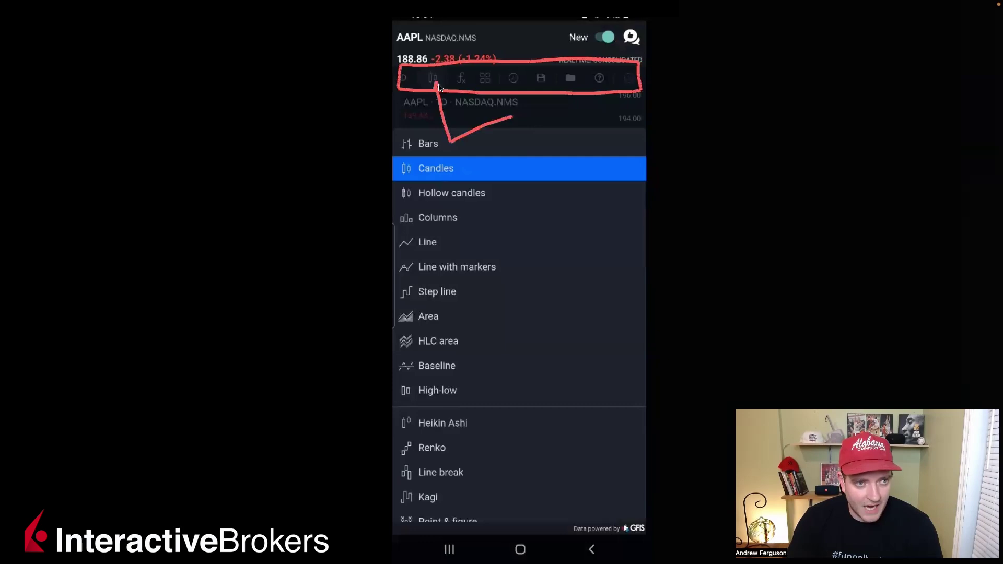
pyautogui.moveTo(487, 192)
pyautogui.mouseDown()
pyautogui.moveTo(518, 191)
pyautogui.moveTo(511, 212)
pyautogui.mouseUp()
pyautogui.moveTo(453, 240); pyautogui.dragTo(474, 239)
pyautogui.moveTo(462, 296); pyautogui.dragTo(490, 296)
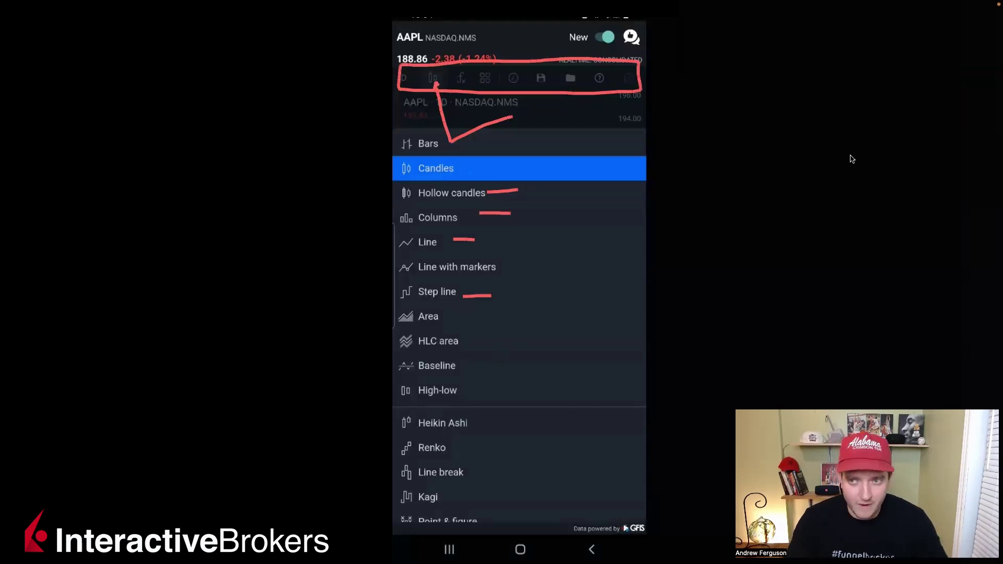
pyautogui.moveTo(981, 220)
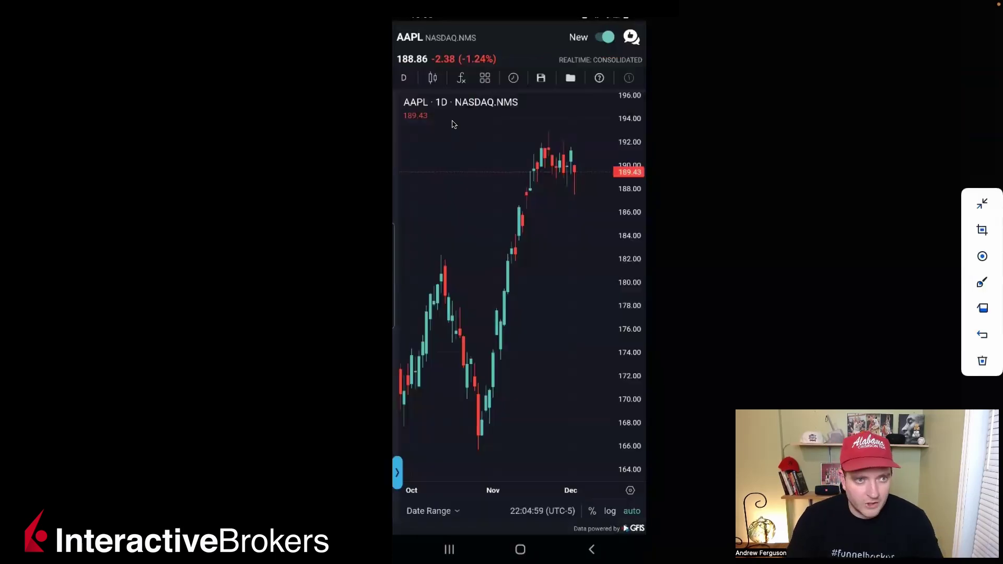
# - Open the chart's indicator list and browse the available technical indicators
pyautogui.moveTo(475, 143)
pyautogui.mouseDown()
pyautogui.moveTo(465, 84)
pyautogui.moveTo(449, 63)
pyautogui.moveTo(468, 90)
pyautogui.mouseUp()
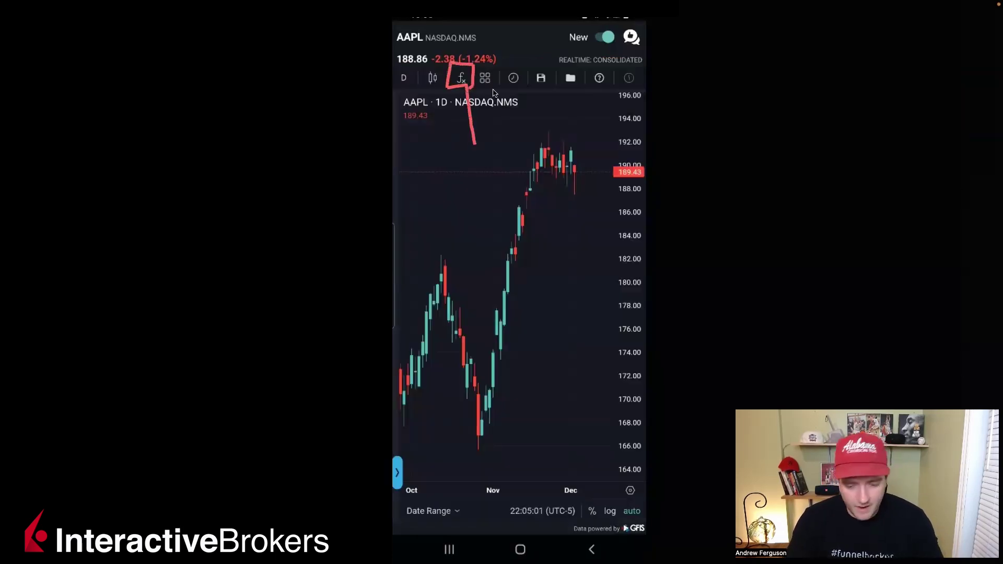
pyautogui.click(460, 78)
pyautogui.scroll(-10, 517, 313)
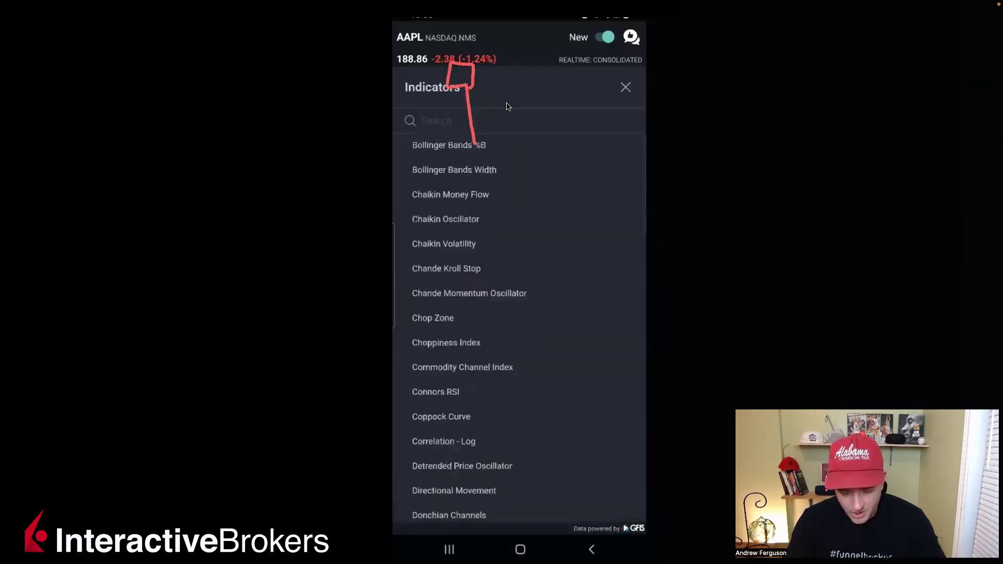
pyautogui.scroll(-3, 517, 313)
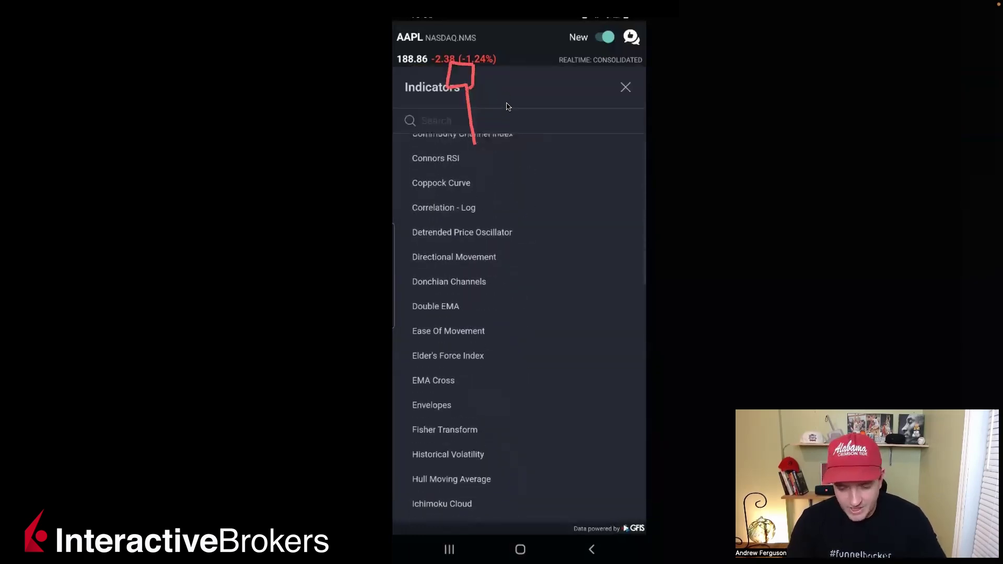
pyautogui.scroll(10, 517, 314)
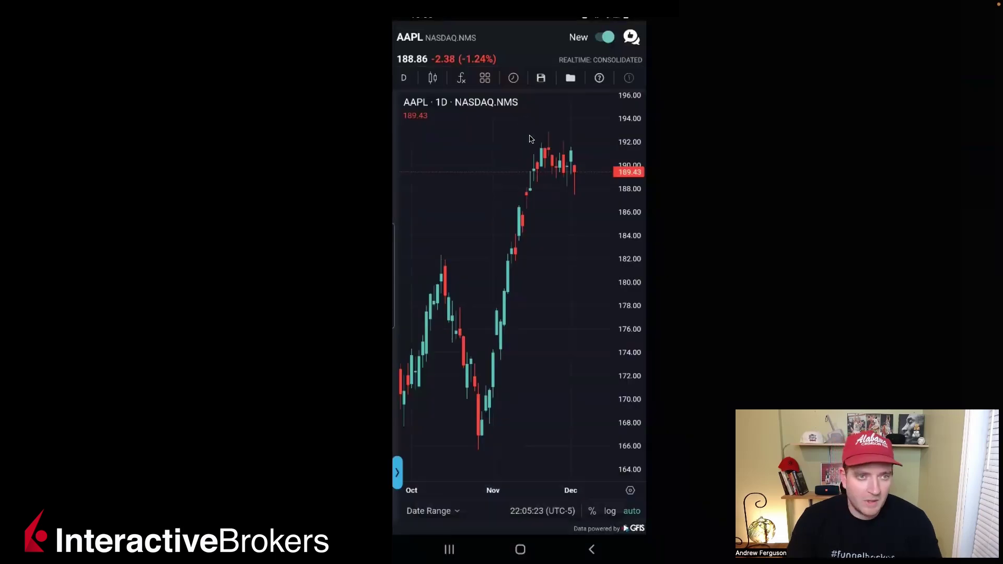
# - Set the AAPL chart's date range to a preset with 1 minute intervals
pyautogui.moveTo(529, 142); pyautogui.dragTo(543, 89)
pyautogui.moveTo(563, 141)
pyautogui.mouseDown()
pyautogui.moveTo(566, 88)
pyautogui.moveTo(577, 88)
pyautogui.mouseUp()
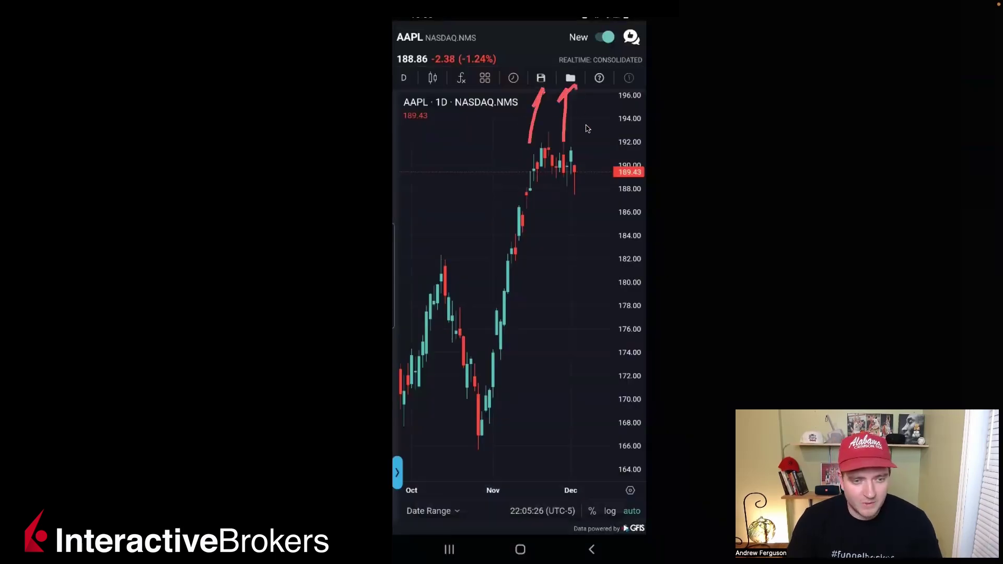
pyautogui.moveTo(489, 456); pyautogui.dragTo(458, 504)
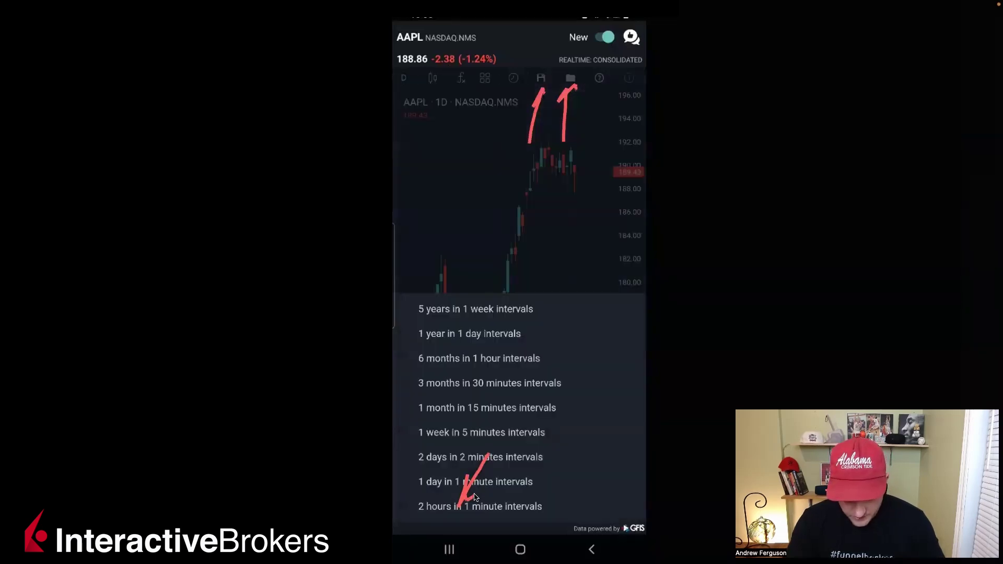
pyautogui.moveTo(416, 92)
pyautogui.mouseDown()
pyautogui.moveTo(414, 67)
pyautogui.moveTo(400, 61)
pyautogui.moveTo(394, 92)
pyautogui.moveTo(418, 91)
pyautogui.mouseUp()
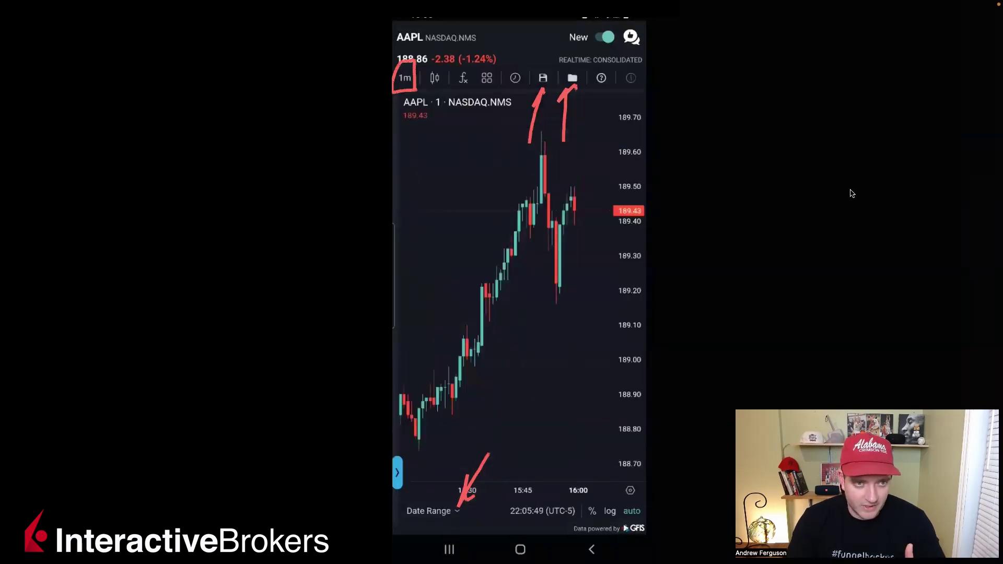
pyautogui.moveTo(994, 222)
pyautogui.click(981, 364)
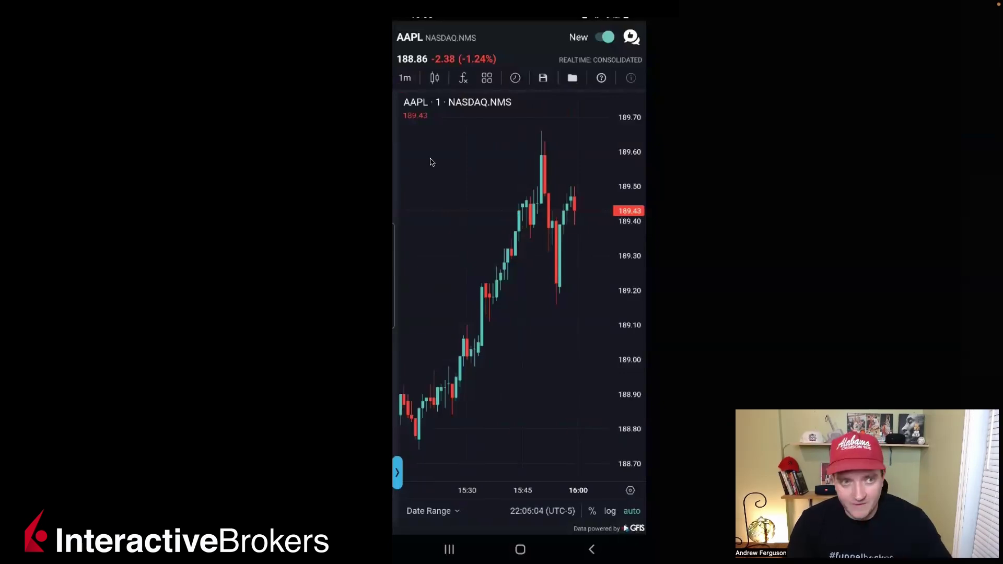
# - Leave the full chart and open the AAPL option chain to review its expiration dates
pyautogui.moveTo(536, 119); pyautogui.dragTo(399, 118)
pyautogui.moveTo(412, 181)
pyautogui.mouseDown()
pyautogui.moveTo(445, 189)
pyautogui.moveTo(465, 132)
pyautogui.mouseUp()
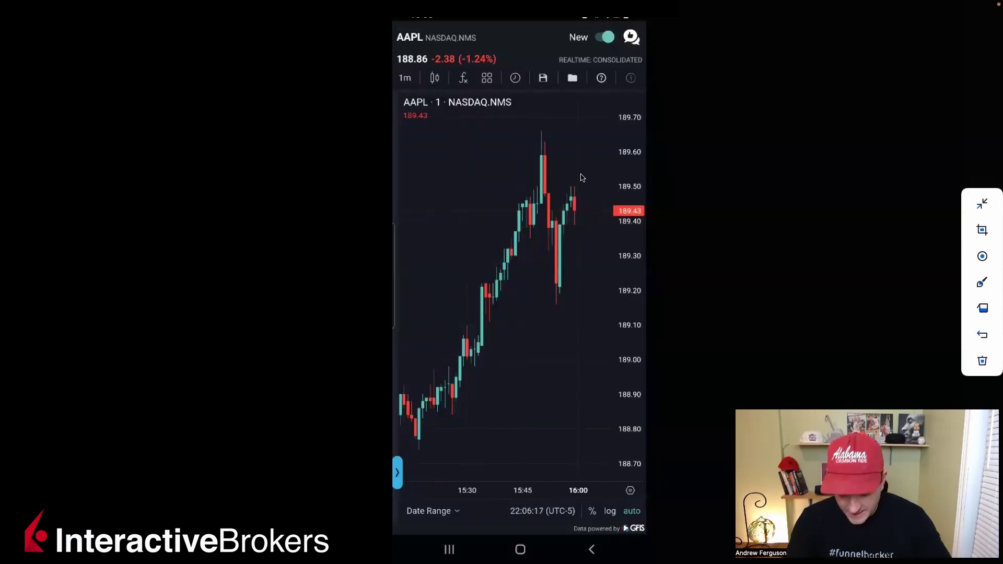
pyautogui.press('Escape')
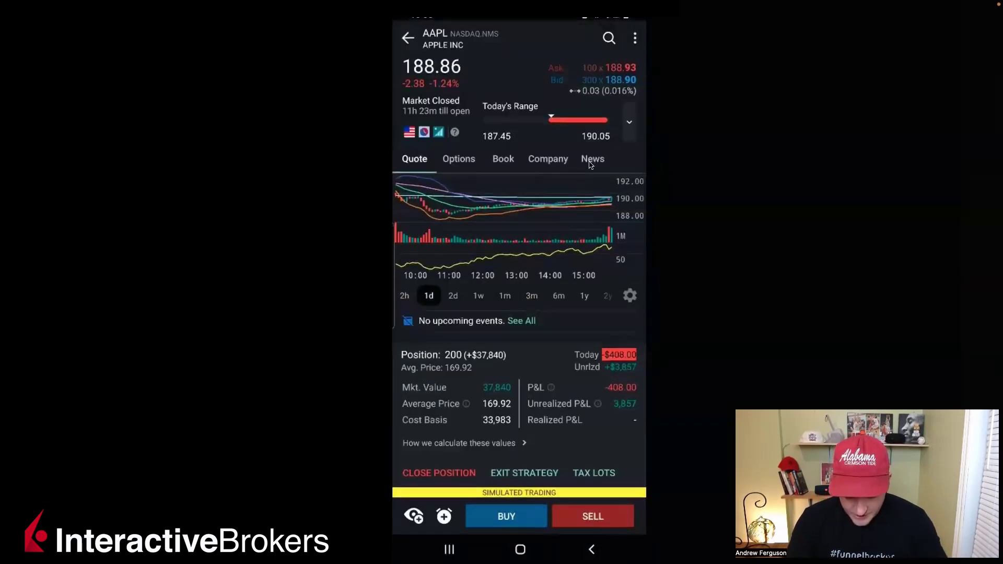
pyautogui.moveTo(465, 147)
pyautogui.mouseDown()
pyautogui.moveTo(443, 164)
pyautogui.moveTo(480, 172)
pyautogui.moveTo(484, 145)
pyautogui.mouseUp()
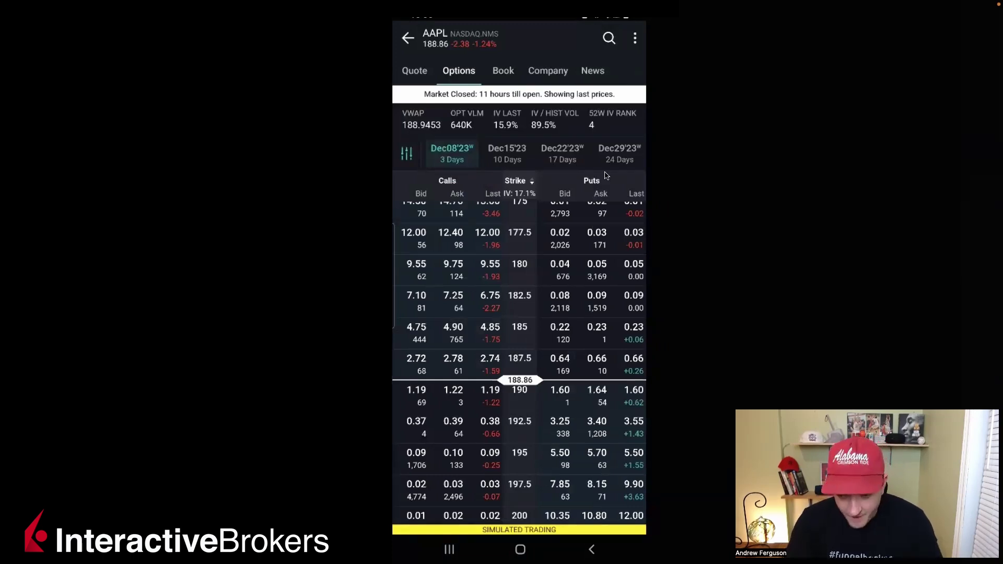
pyautogui.moveTo(487, 140)
pyautogui.mouseDown()
pyautogui.moveTo(460, 143)
pyautogui.moveTo(431, 173)
pyautogui.moveTo(556, 175)
pyautogui.moveTo(651, 149)
pyautogui.moveTo(483, 140)
pyautogui.mouseUp()
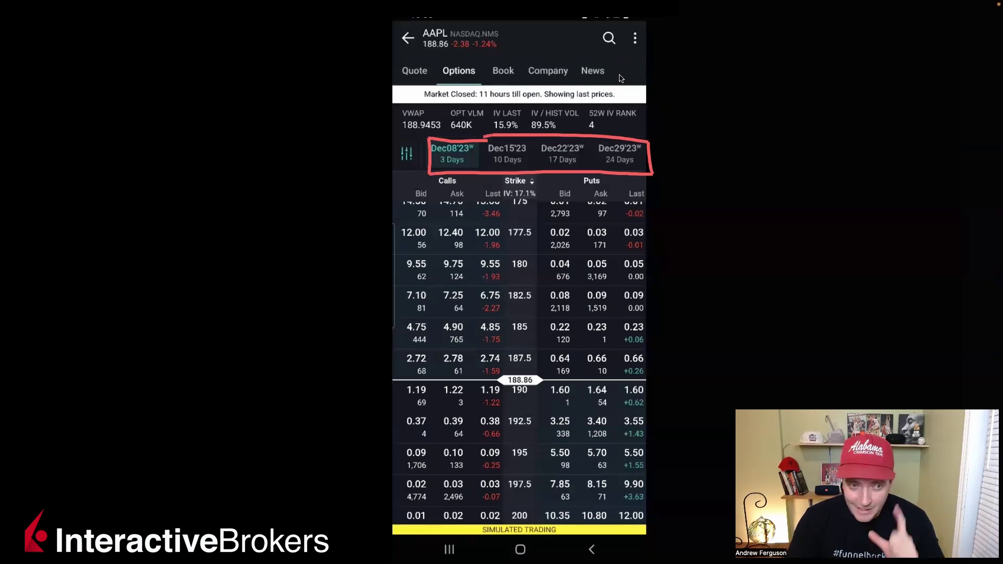
# - Turn on the Legacy Option Chain setting for AAPL
pyautogui.moveTo(616, 86); pyautogui.dragTo(633, 49)
pyautogui.click(634, 39)
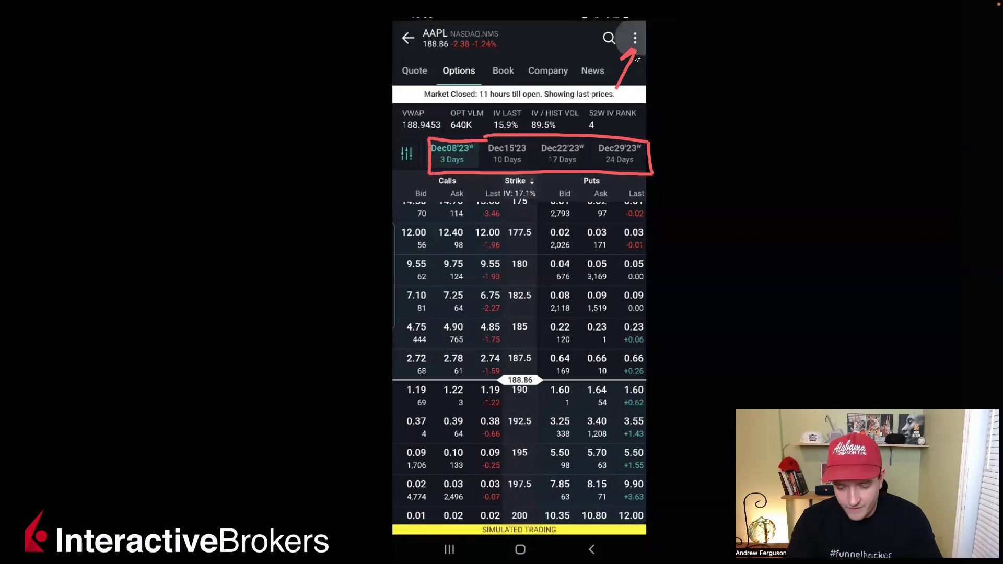
pyautogui.moveTo(633, 409)
pyautogui.mouseDown()
pyautogui.moveTo(397, 407)
pyautogui.moveTo(574, 438)
pyautogui.moveTo(633, 414)
pyautogui.mouseUp()
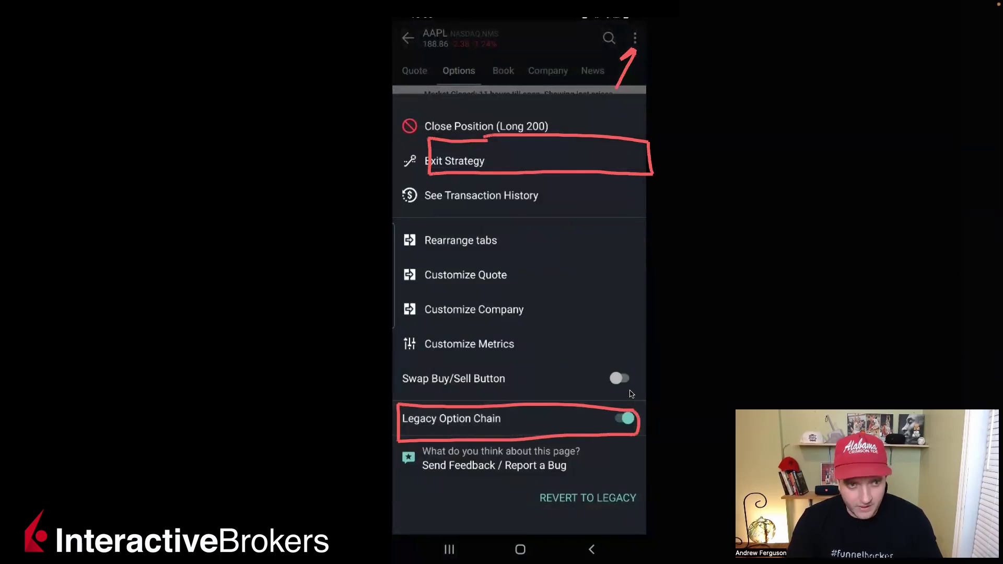
# - Examine the expiration dates, strike column, calls and puts in the legacy AAPL option chain
pyautogui.moveTo(407, 139); pyautogui.dragTo(646, 143)
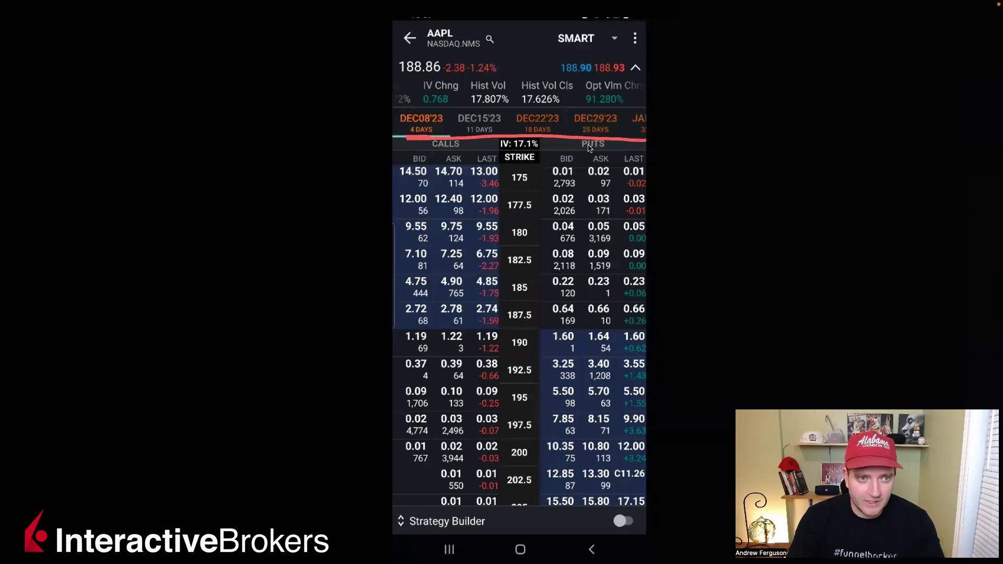
pyautogui.moveTo(536, 152)
pyautogui.mouseDown()
pyautogui.moveTo(498, 155)
pyautogui.moveTo(503, 172)
pyautogui.mouseUp()
pyautogui.moveTo(443, 160); pyautogui.dragTo(444, 200)
pyautogui.moveTo(579, 157); pyautogui.dragTo(574, 186)
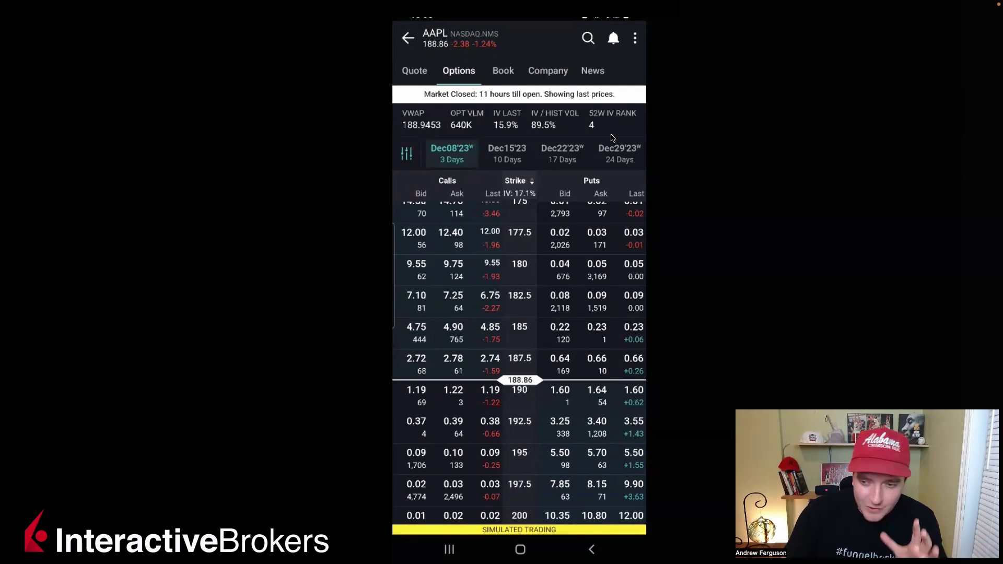
# - Review the VWAP, option volume, implied volatility and 52-week IV rank figures above the AAPL option chain
pyautogui.moveTo(429, 103)
pyautogui.mouseDown()
pyautogui.moveTo(615, 105)
pyautogui.moveTo(446, 110)
pyautogui.mouseUp()
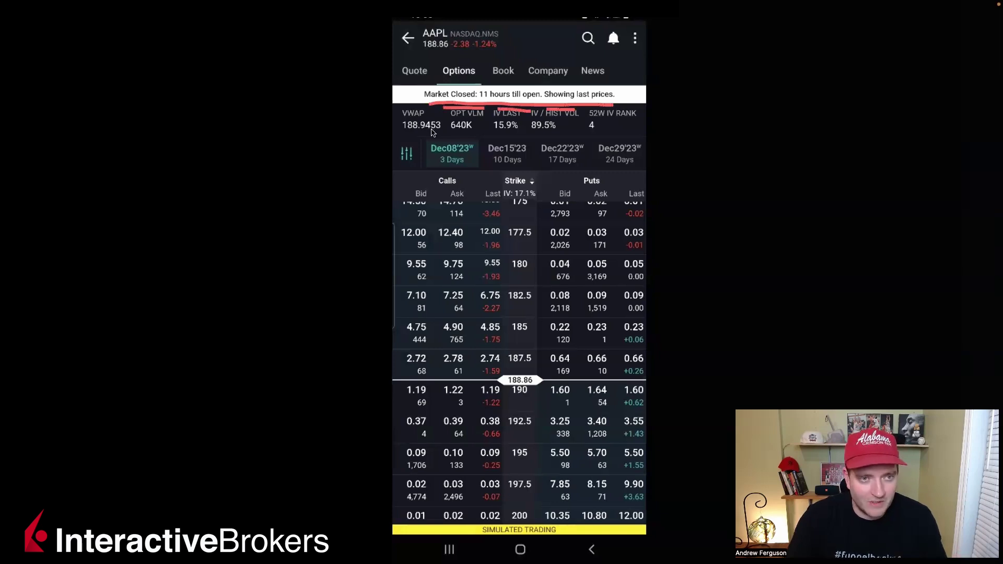
pyautogui.moveTo(584, 128); pyautogui.dragTo(632, 129)
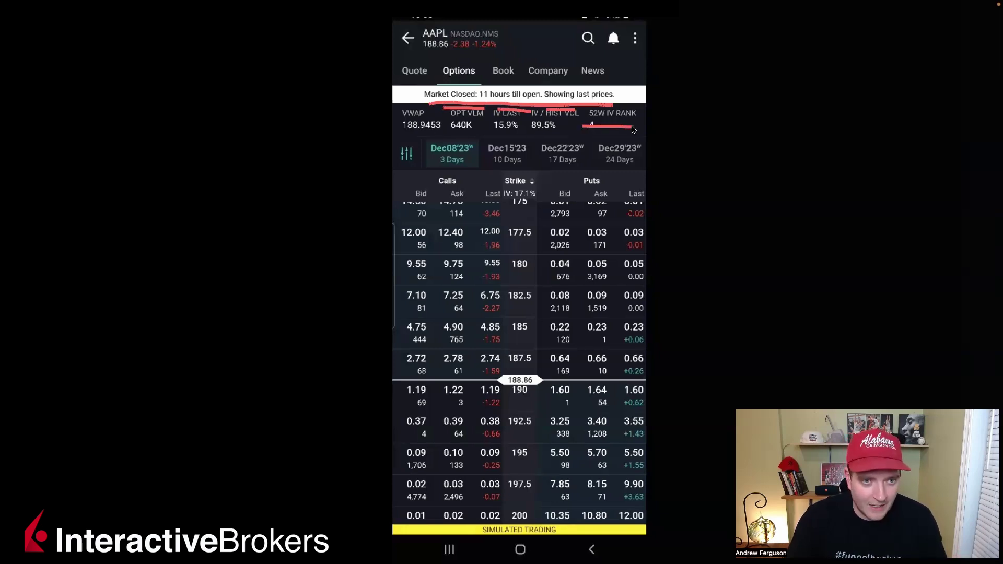
pyautogui.click(980, 361)
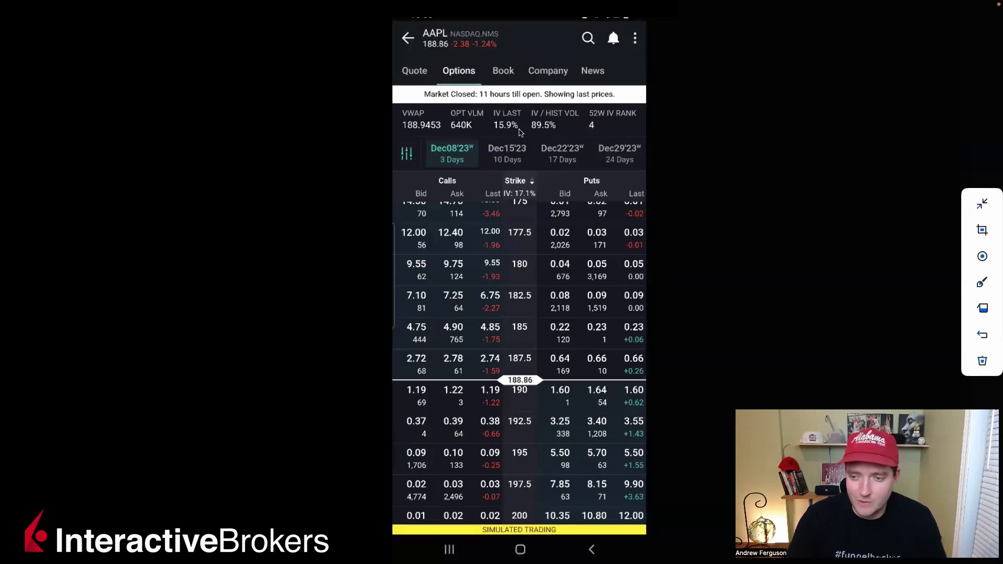
# - Display the Jan19'24 expiration in the AAPL option chain and browse its range of strikes
pyautogui.hscroll(1, 520, 153)
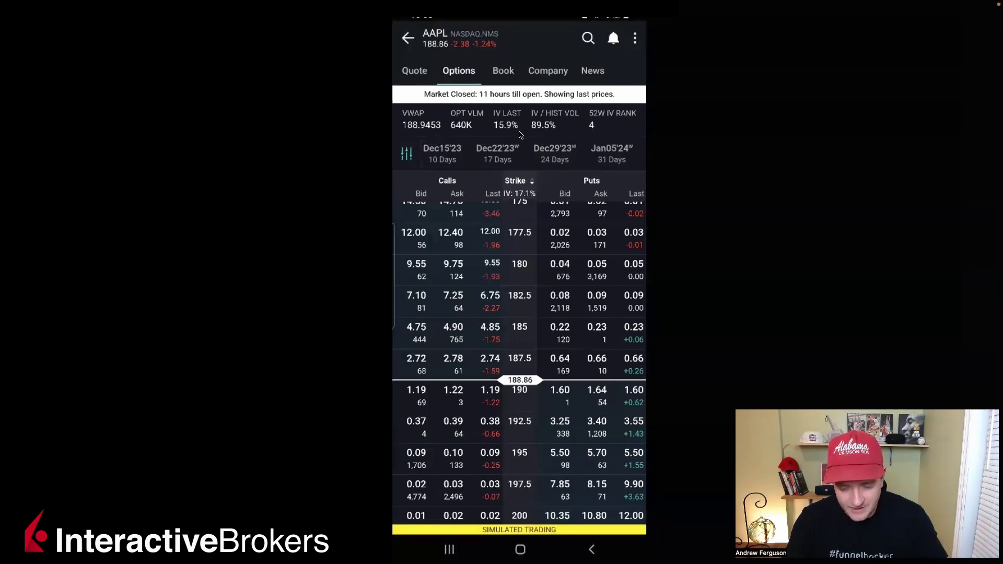
pyautogui.hscroll(1, 521, 154)
pyautogui.hscroll(5, 521, 153)
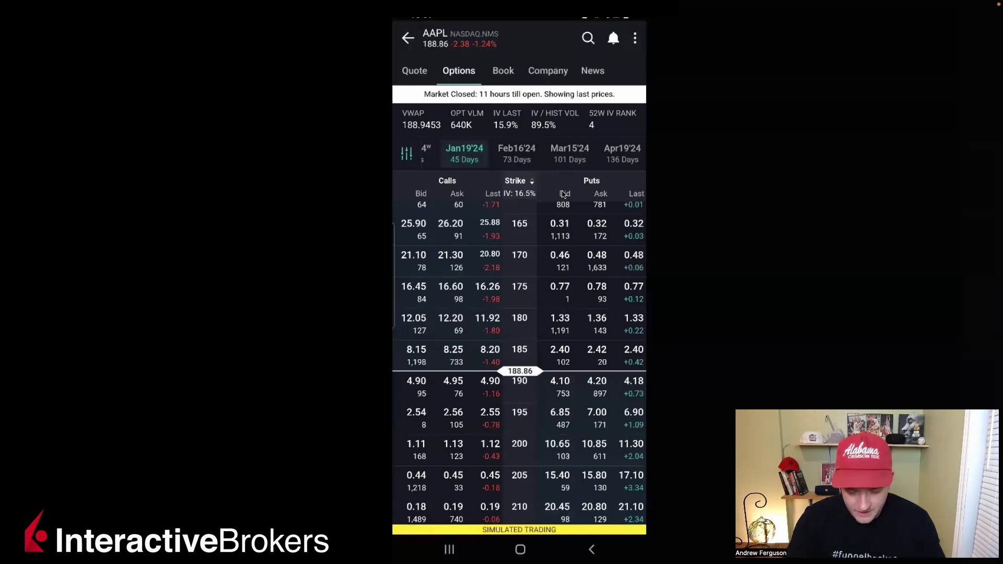
pyautogui.scroll(-1, 561, 194)
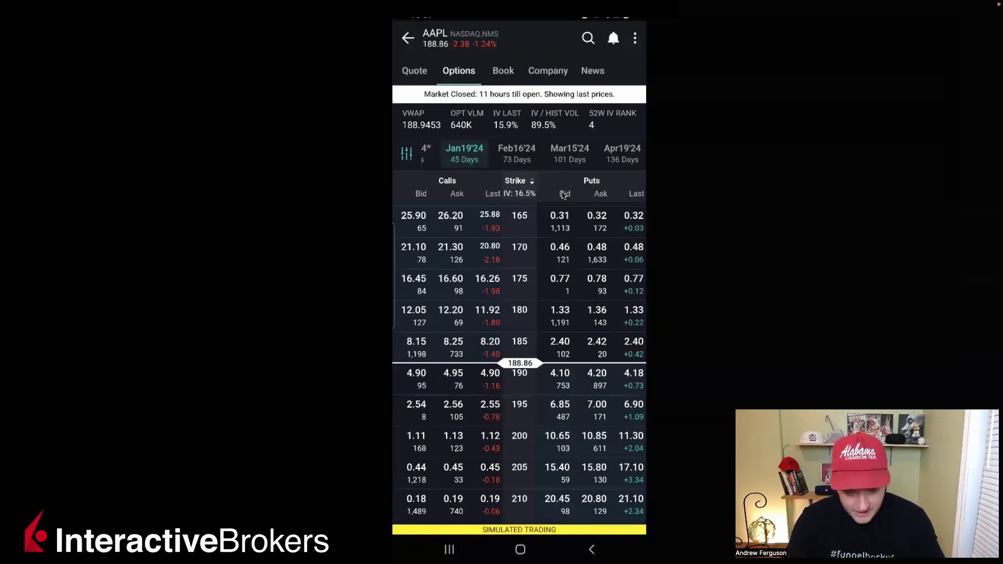
pyautogui.scroll(-10, 563, 195)
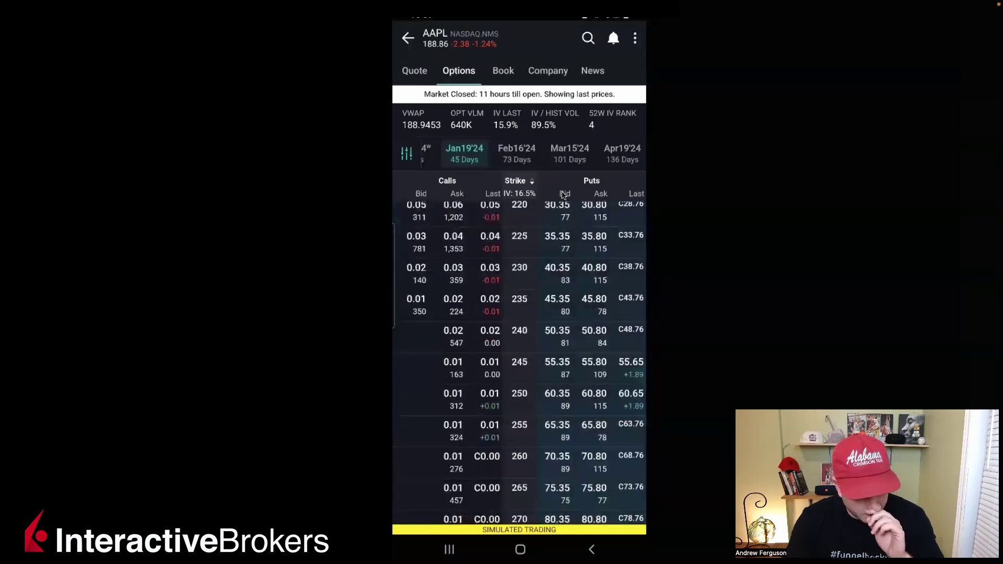
pyautogui.scroll(10, 563, 195)
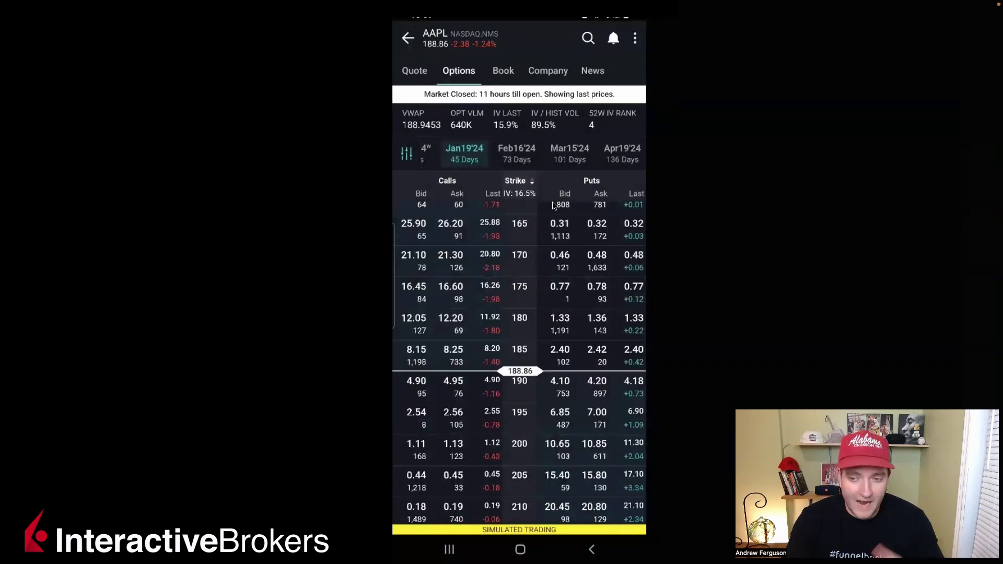
# - Sort the Jan19'24 strikes in descending order and restore the ascending order
pyautogui.moveTo(543, 176)
pyautogui.mouseDown()
pyautogui.moveTo(495, 195)
pyautogui.moveTo(543, 202)
pyautogui.moveTo(546, 175)
pyautogui.mouseUp()
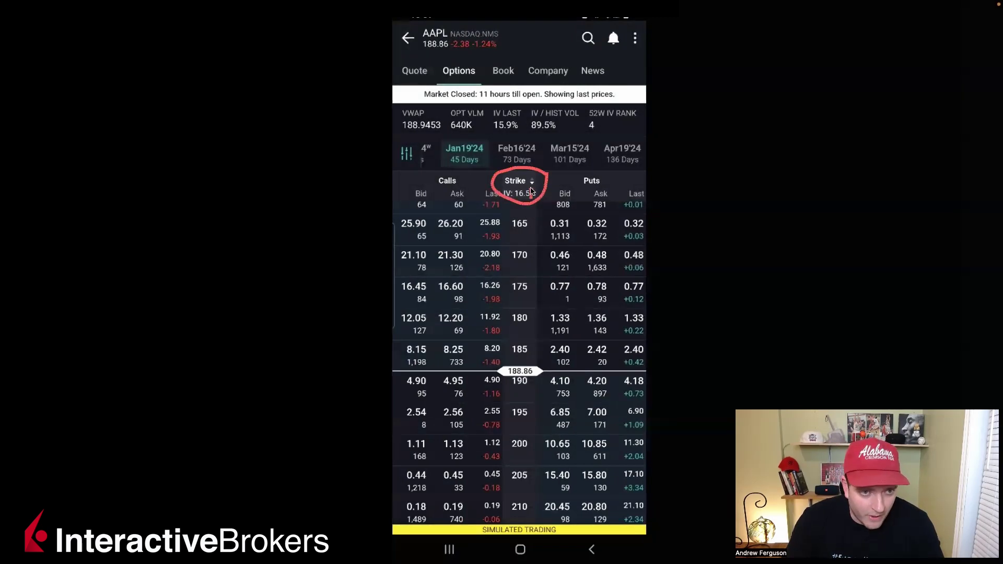
pyautogui.moveTo(537, 244)
pyautogui.mouseDown()
pyautogui.moveTo(509, 244)
pyautogui.moveTo(492, 264)
pyautogui.mouseUp()
pyautogui.moveTo(533, 296)
pyautogui.mouseDown()
pyautogui.moveTo(506, 298)
pyautogui.moveTo(505, 326)
pyautogui.mouseUp()
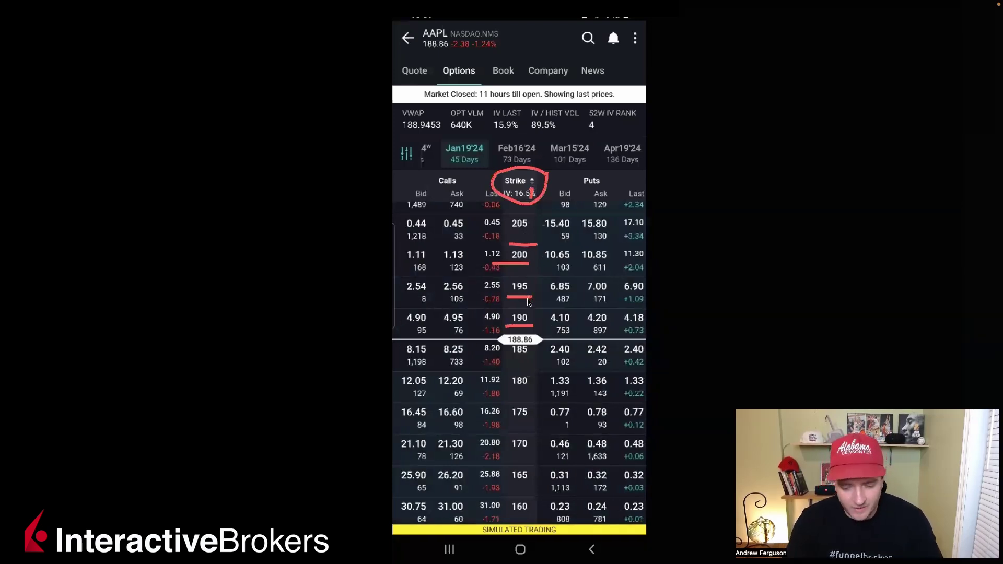
pyautogui.moveTo(984, 366)
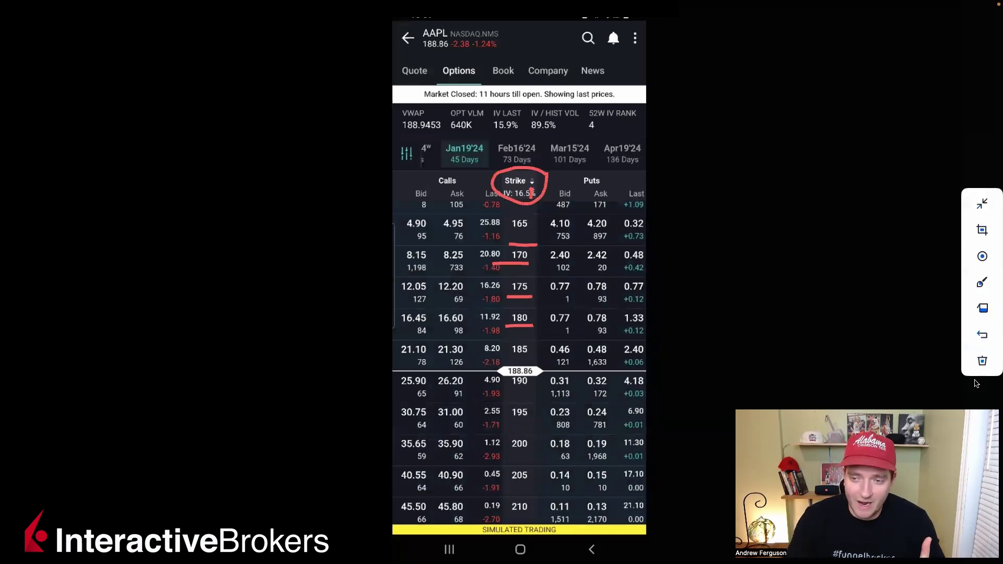
# - Switch the AAPL option chain to the Mar15'24 expiration and examine its calls and puts columns
pyautogui.moveTo(563, 166); pyautogui.dragTo(562, 189)
pyautogui.moveTo(465, 166); pyautogui.dragTo(465, 192)
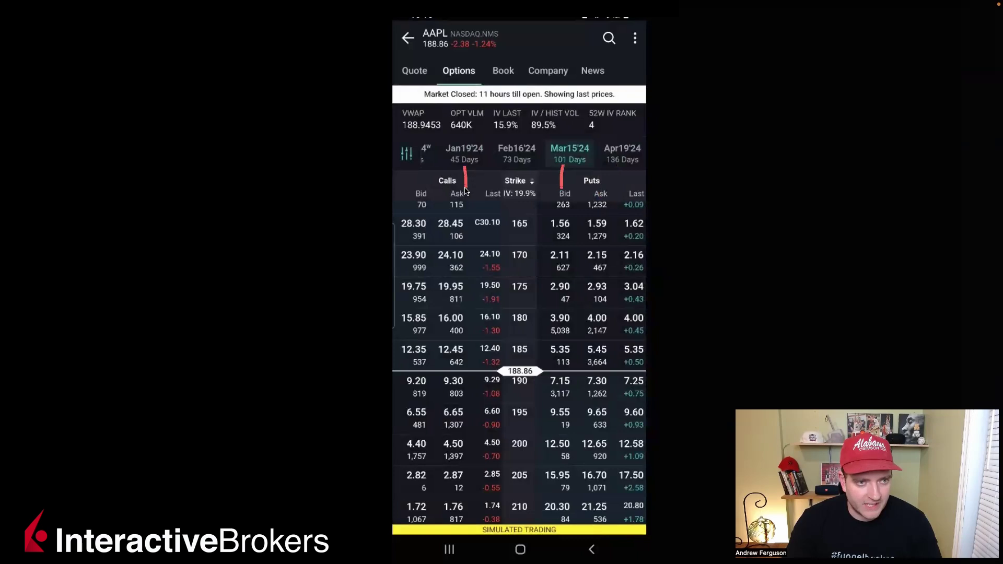
pyautogui.moveTo(596, 166); pyautogui.dragTo(597, 187)
# - Open column management in the AAPL option chain's settings
pyautogui.moveTo(607, 79)
pyautogui.mouseDown()
pyautogui.moveTo(634, 48)
pyautogui.moveTo(645, 58)
pyautogui.moveTo(622, 52)
pyautogui.mouseUp()
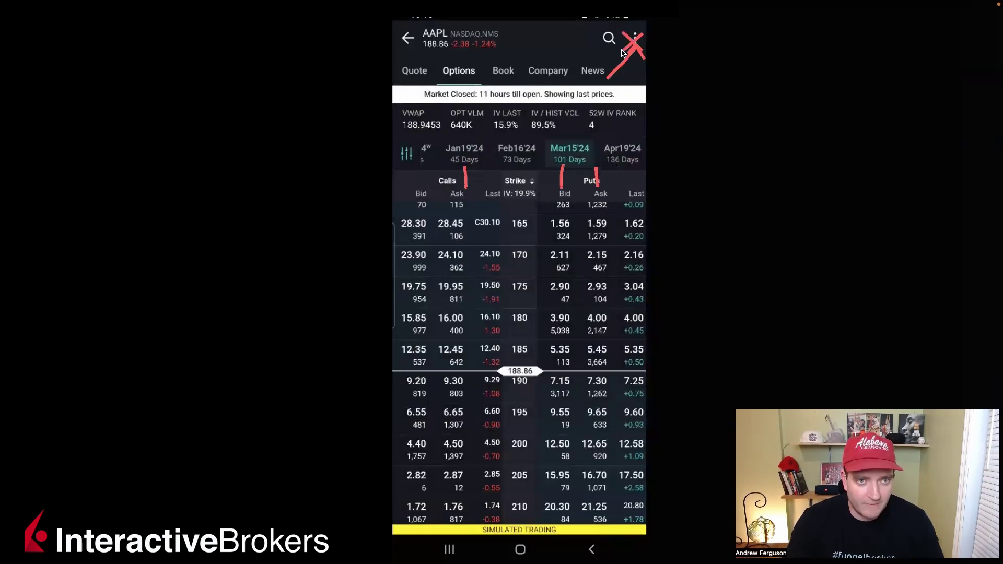
pyautogui.moveTo(443, 127)
pyautogui.mouseDown()
pyautogui.moveTo(414, 145)
pyautogui.moveTo(424, 143)
pyautogui.mouseUp()
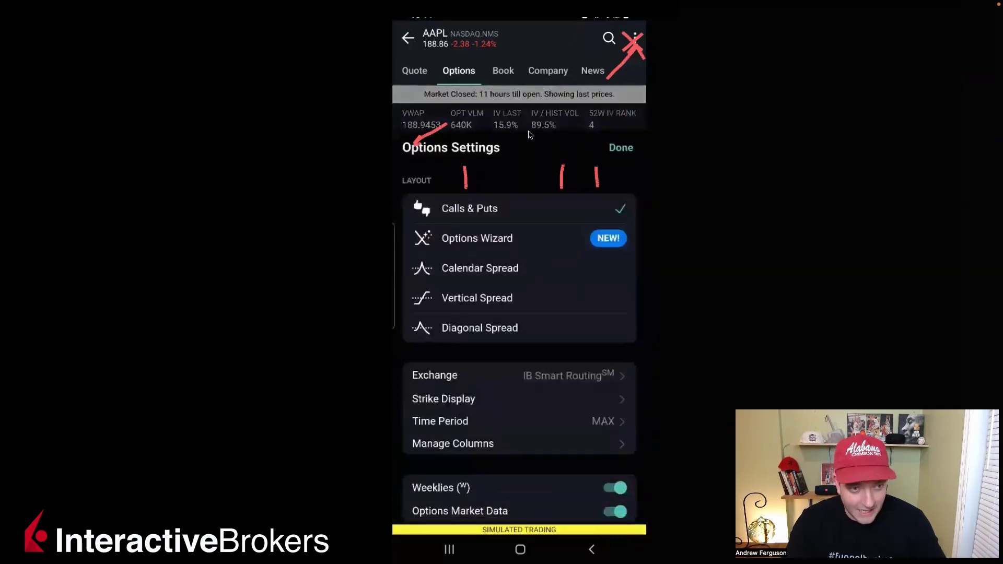
pyautogui.moveTo(974, 304)
pyautogui.click(982, 361)
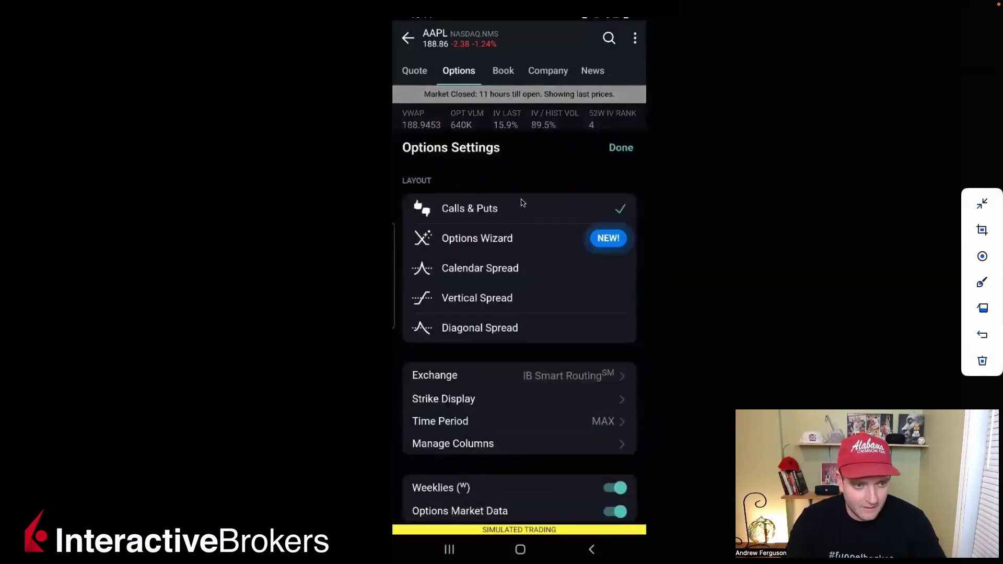
pyautogui.moveTo(540, 430)
pyautogui.mouseDown()
pyautogui.moveTo(397, 430)
pyautogui.moveTo(398, 455)
pyautogui.moveTo(652, 450)
pyautogui.moveTo(585, 425)
pyautogui.moveTo(520, 425)
pyautogui.mouseUp()
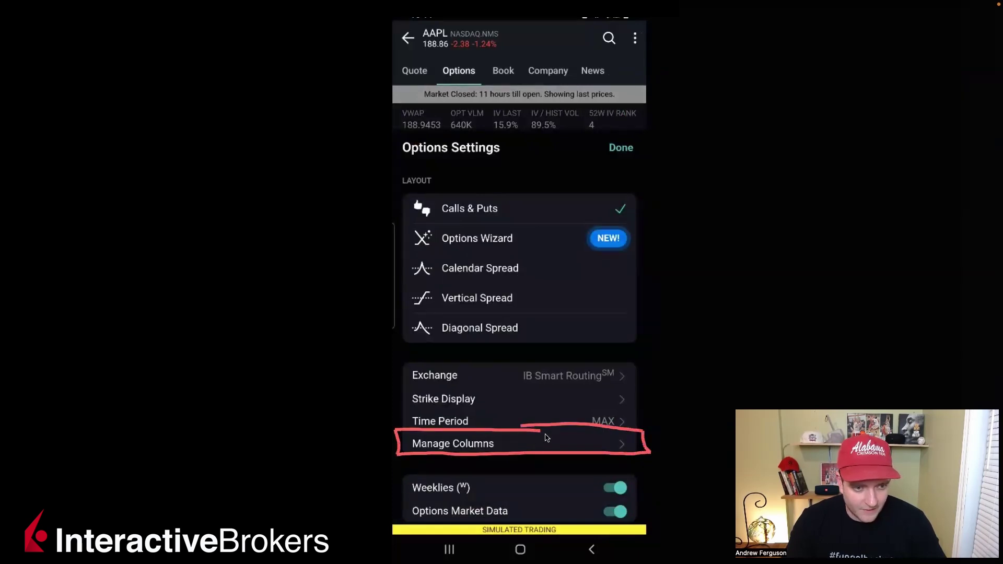
pyautogui.click(549, 445)
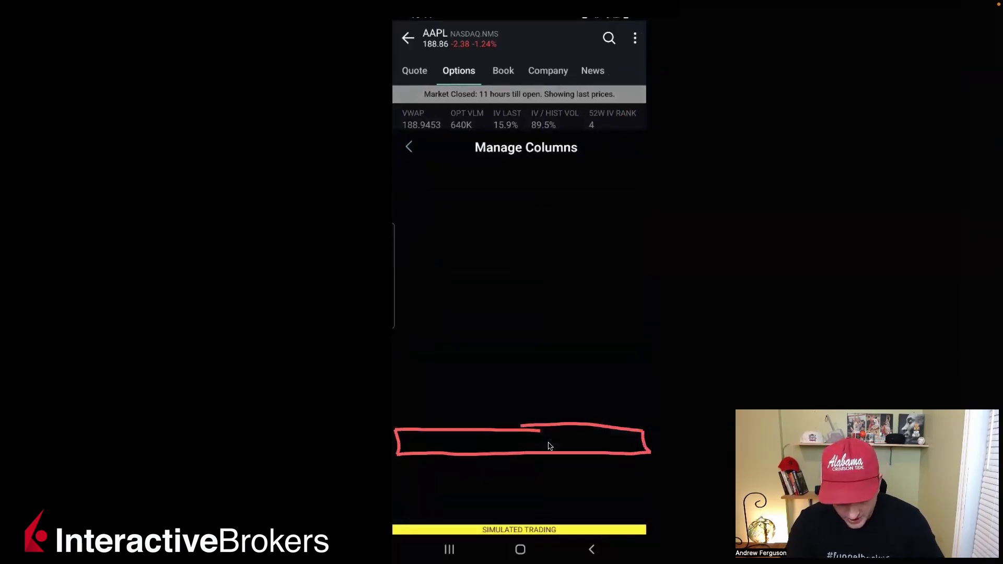
# - Add the Delta and Theta columns to the option chain, place Theta ahead of Delta, and return to the chain
pyautogui.moveTo(524, 322); pyautogui.dragTo(469, 322)
pyautogui.moveTo(523, 383); pyautogui.dragTo(462, 383)
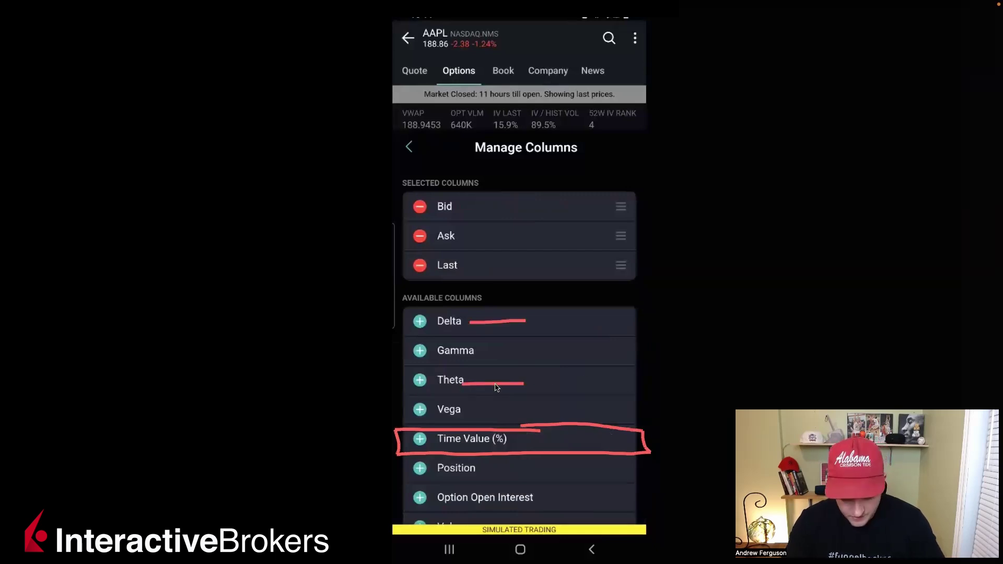
pyautogui.click(419, 321)
pyautogui.click(419, 380)
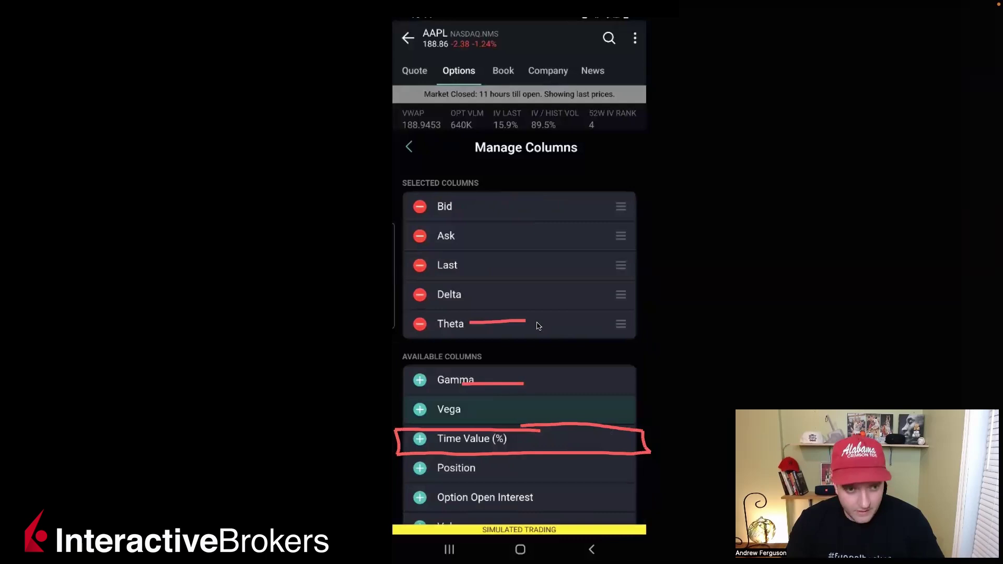
pyautogui.moveTo(632, 316)
pyautogui.mouseDown()
pyautogui.moveTo(636, 341)
pyautogui.moveTo(641, 320)
pyautogui.moveTo(620, 295)
pyautogui.mouseUp()
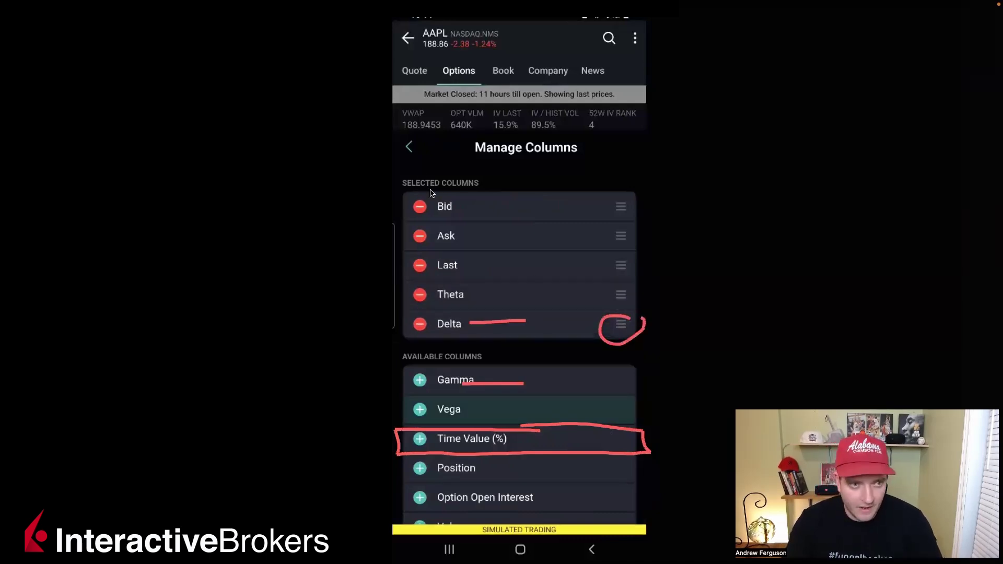
pyautogui.moveTo(460, 148); pyautogui.dragTo(416, 150)
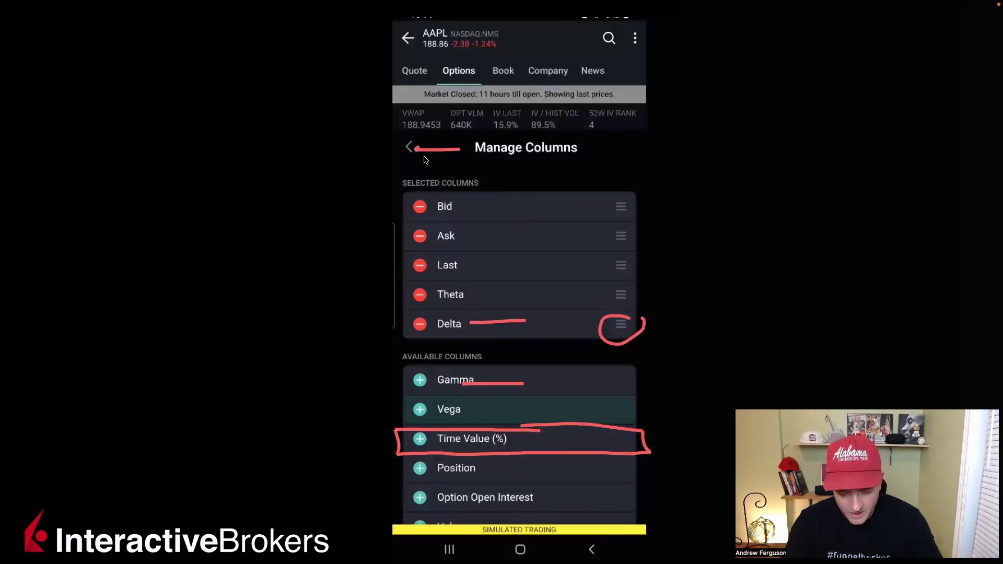
pyautogui.click(424, 156)
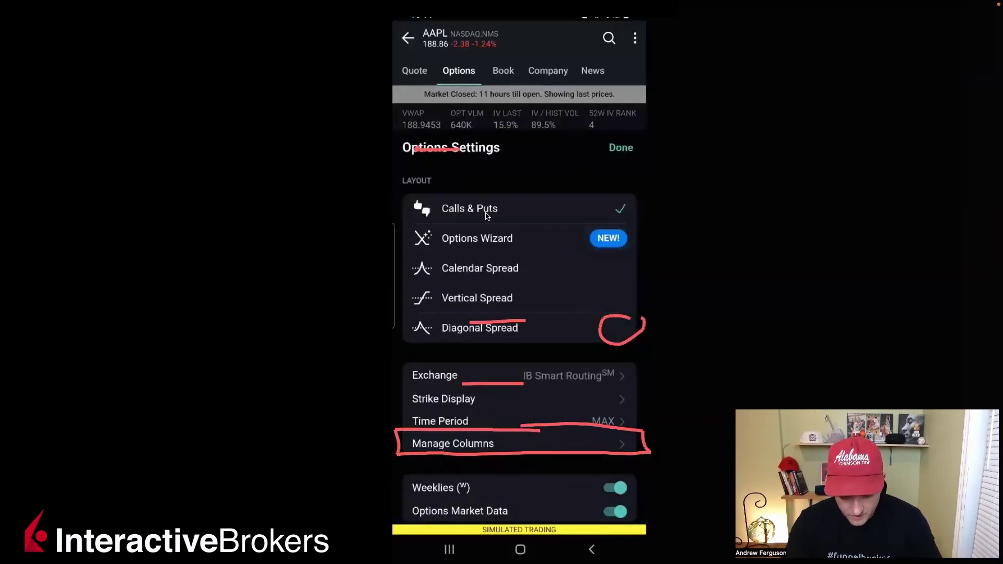
pyautogui.moveTo(572, 153)
pyautogui.mouseDown()
pyautogui.moveTo(509, 163)
pyautogui.moveTo(620, 156)
pyautogui.mouseUp()
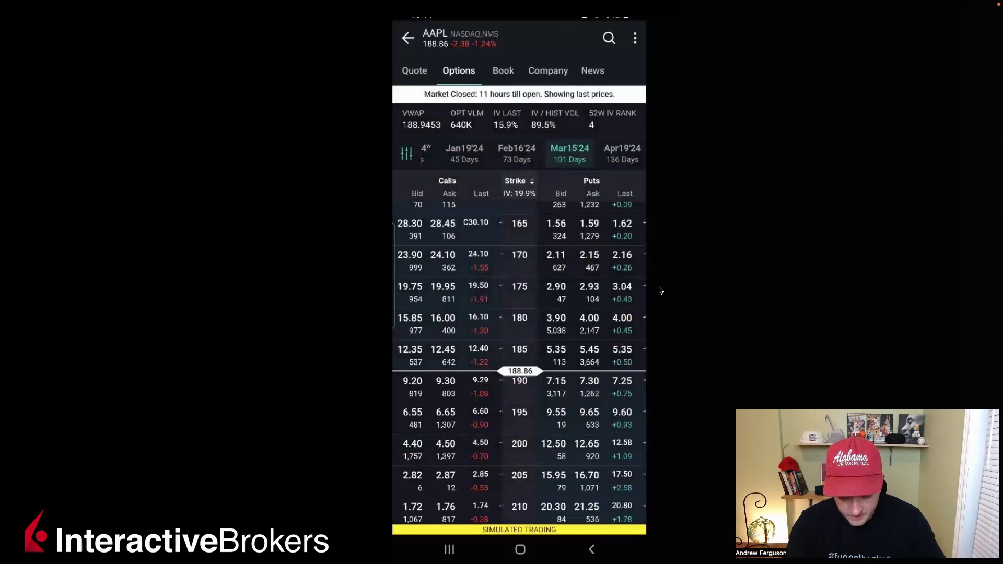
# - Examine the Theta and Delta columns for calls and puts, and display the Dec22'23 expiration
pyautogui.moveTo(610, 181)
pyautogui.mouseDown()
pyautogui.moveTo(589, 186)
pyautogui.moveTo(601, 214)
pyautogui.moveTo(612, 218)
pyautogui.moveTo(629, 200)
pyautogui.mouseUp()
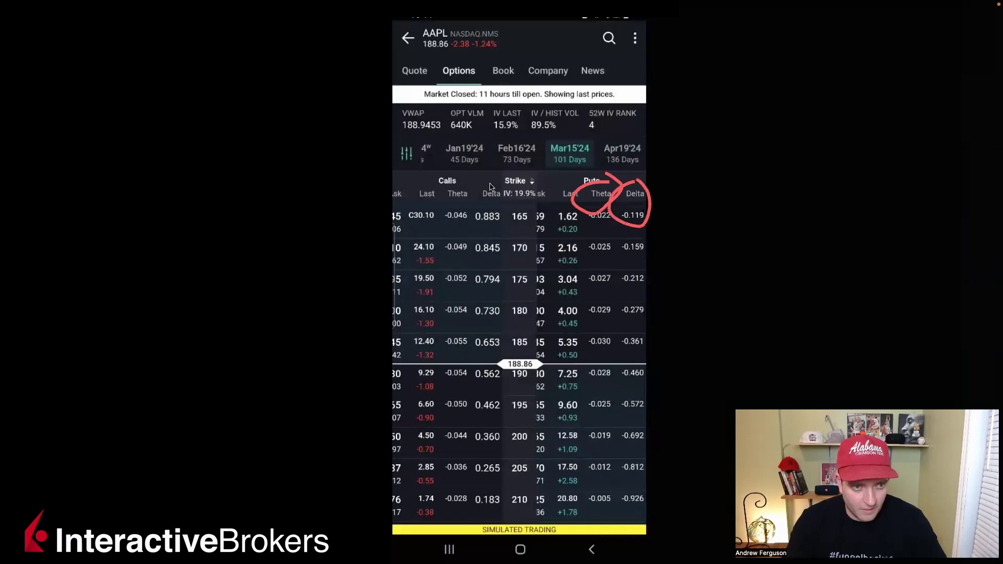
pyautogui.moveTo(476, 187)
pyautogui.mouseDown()
pyautogui.moveTo(495, 188)
pyautogui.moveTo(483, 207)
pyautogui.moveTo(500, 180)
pyautogui.mouseUp()
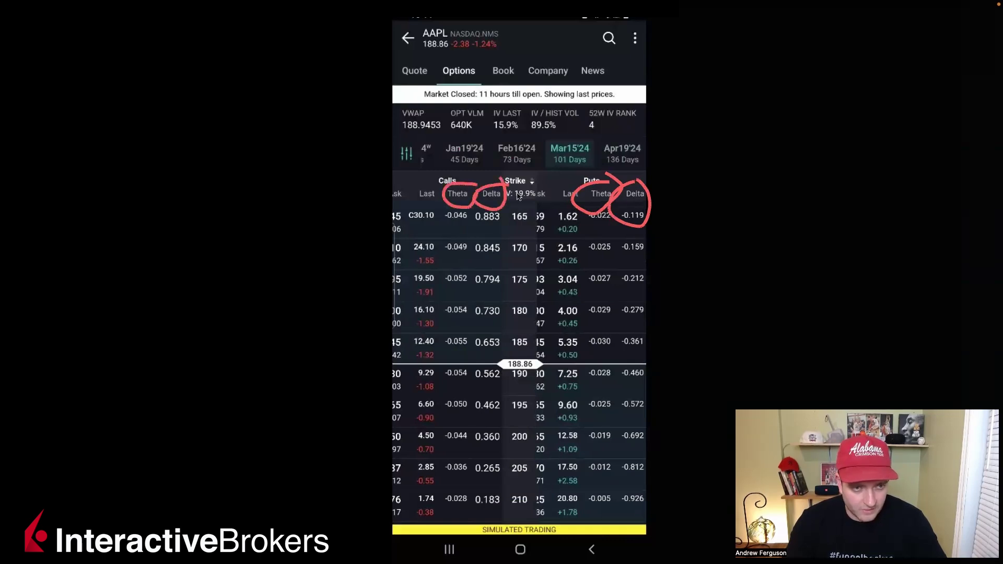
pyautogui.moveTo(497, 267); pyautogui.dragTo(566, 245)
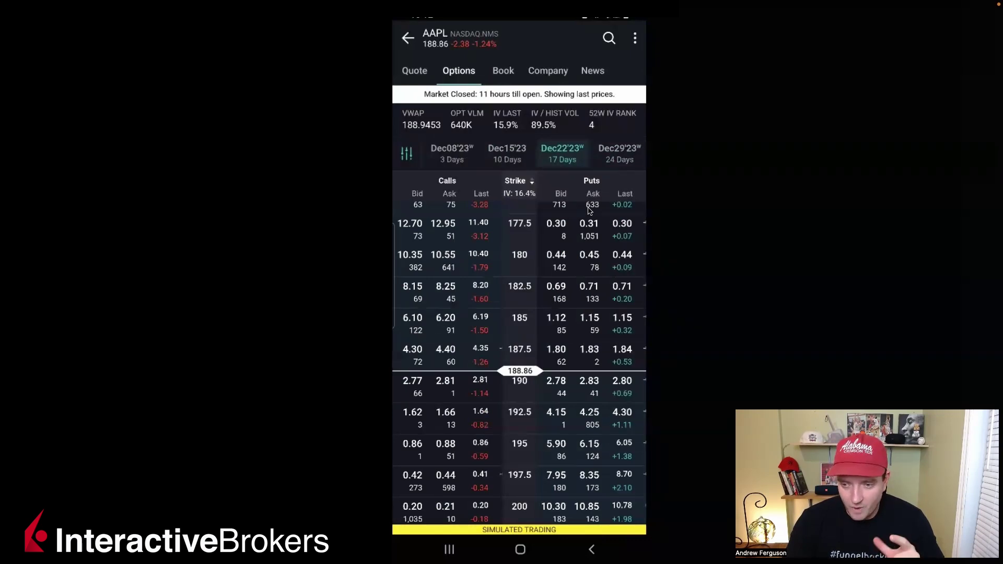
# - Open the option chain settings and review the layouts, from Calls & Puts and Options Wizard to the calendar, vertical and diagonal spreads
pyautogui.moveTo(485, 151)
pyautogui.mouseDown()
pyautogui.moveTo(420, 154)
pyautogui.moveTo(433, 161)
pyautogui.mouseUp()
pyautogui.click(407, 153)
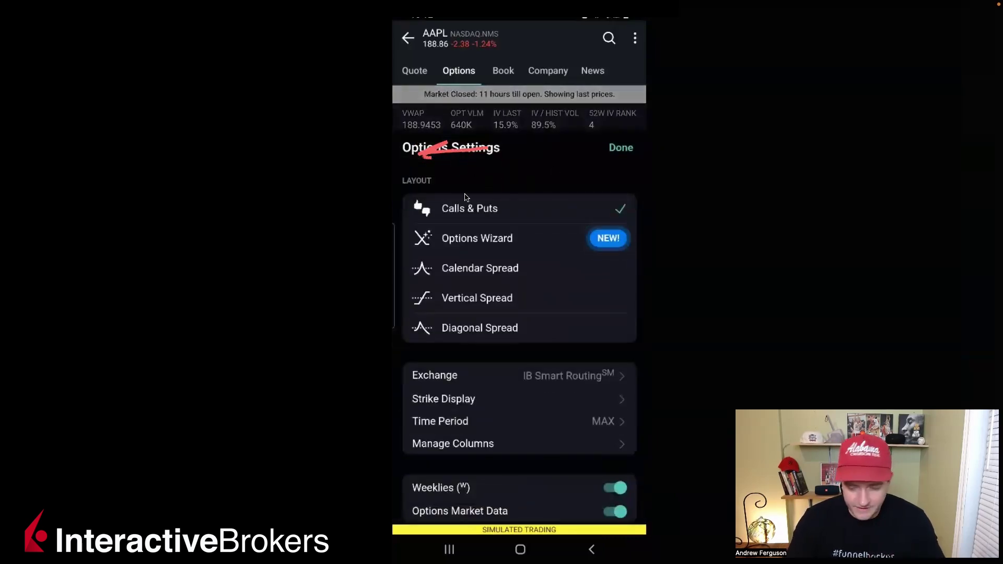
pyautogui.moveTo(549, 194)
pyautogui.mouseDown()
pyautogui.moveTo(409, 195)
pyautogui.moveTo(407, 347)
pyautogui.moveTo(574, 357)
pyautogui.moveTo(641, 318)
pyautogui.moveTo(643, 191)
pyautogui.moveTo(520, 186)
pyautogui.mouseUp()
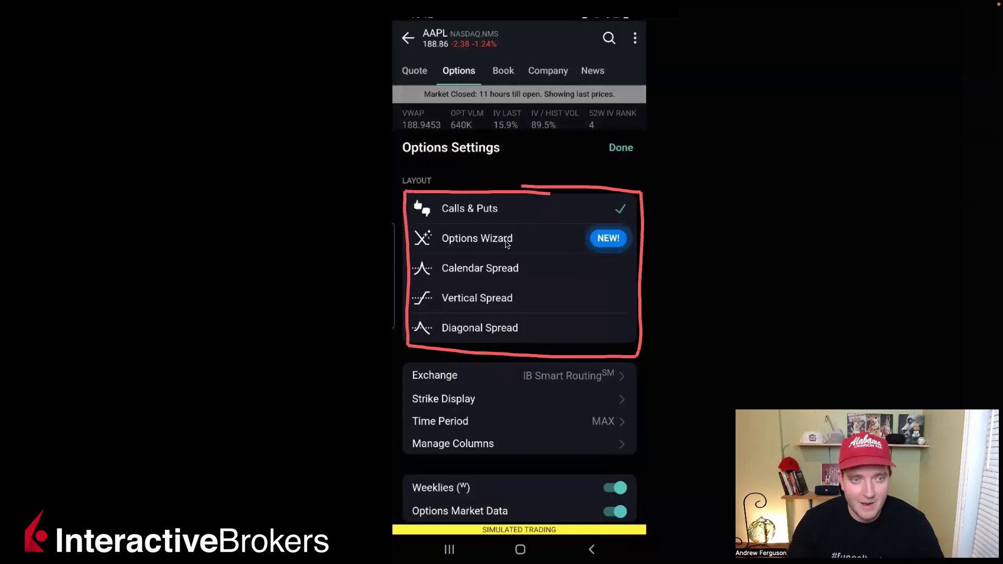
pyautogui.moveTo(529, 236)
pyautogui.mouseDown()
pyautogui.moveTo(522, 298)
pyautogui.moveTo(558, 316)
pyautogui.moveTo(526, 330)
pyautogui.mouseUp()
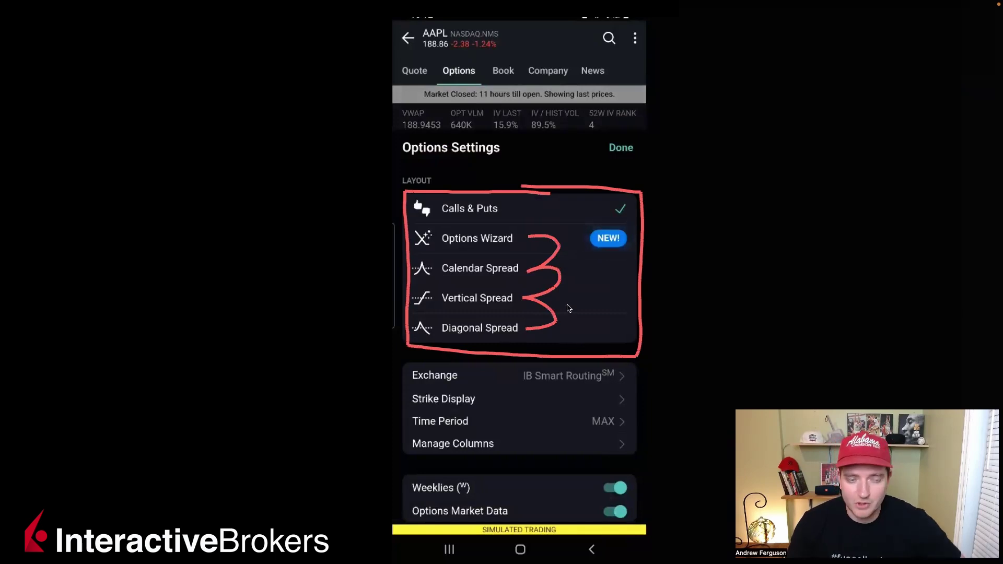
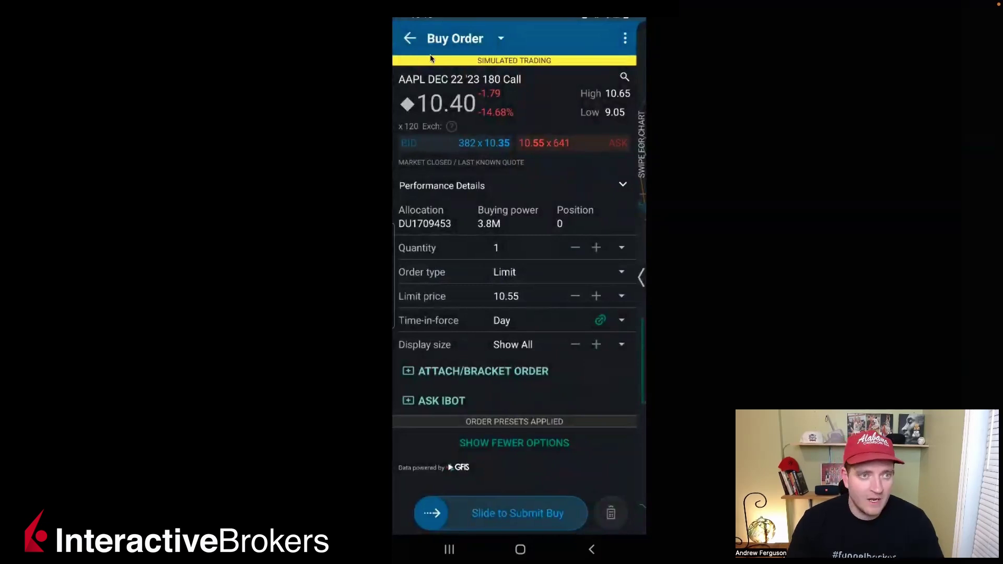
# - Review the buy order ticket for the AAPL Dec 22 '23 180 Call, including the quantity setting and available order types
pyautogui.moveTo(419, 51); pyautogui.dragTo(493, 48)
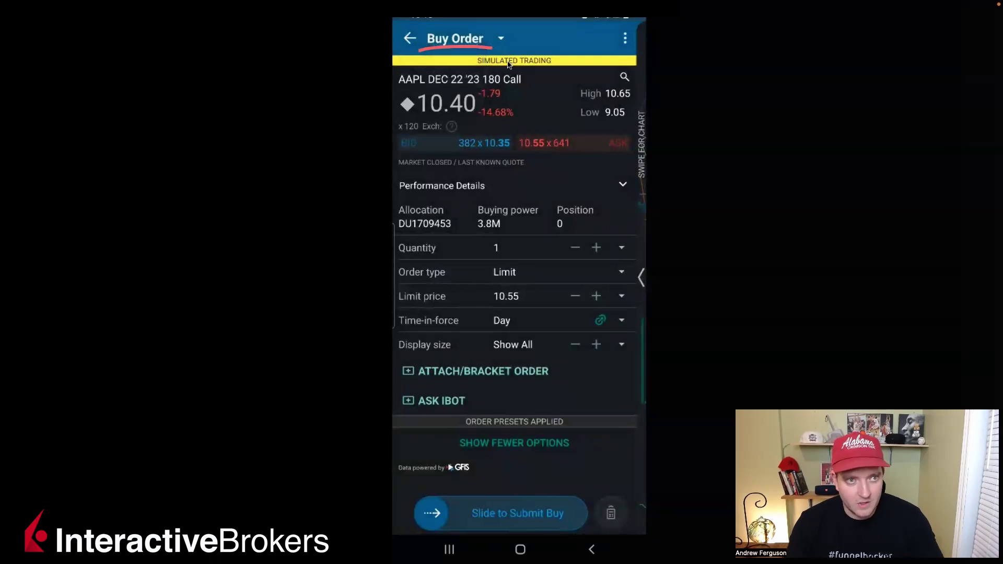
pyautogui.moveTo(523, 89); pyautogui.dragTo(400, 90)
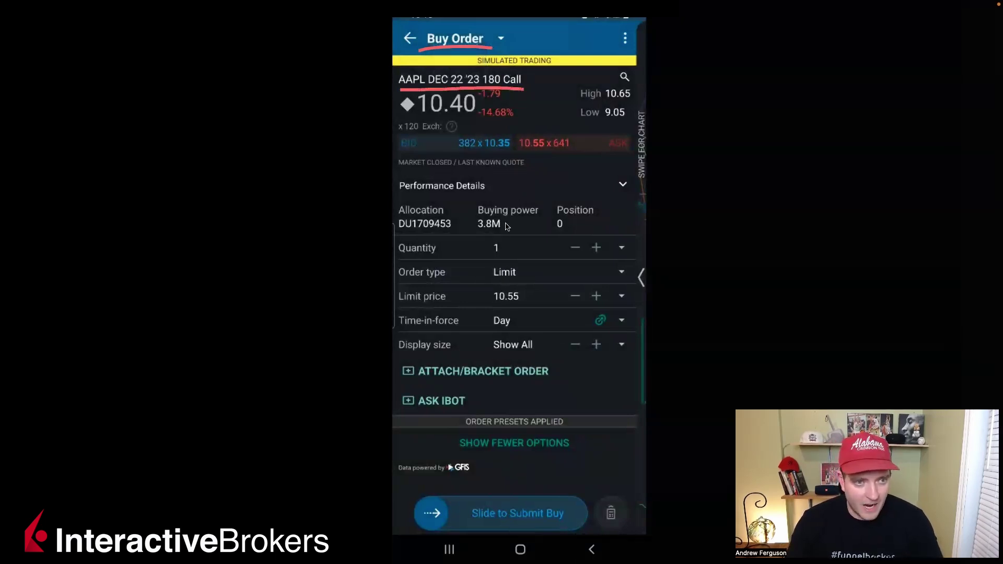
pyautogui.moveTo(525, 252)
pyautogui.mouseDown()
pyautogui.moveTo(617, 254)
pyautogui.moveTo(595, 247)
pyautogui.moveTo(615, 256)
pyautogui.mouseUp()
pyautogui.moveTo(570, 240)
pyautogui.mouseDown()
pyautogui.moveTo(568, 248)
pyautogui.moveTo(583, 241)
pyautogui.mouseUp()
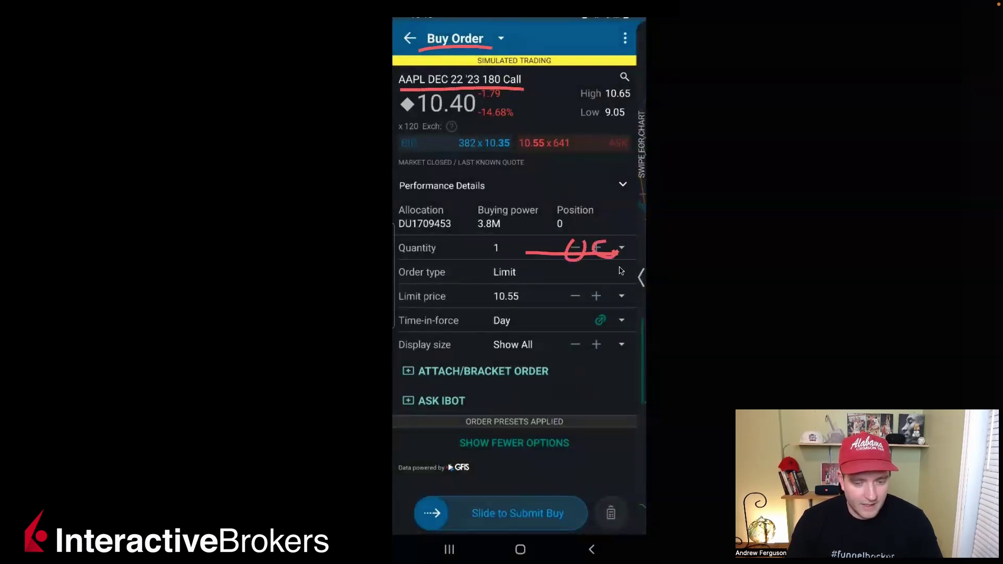
pyautogui.click(621, 273)
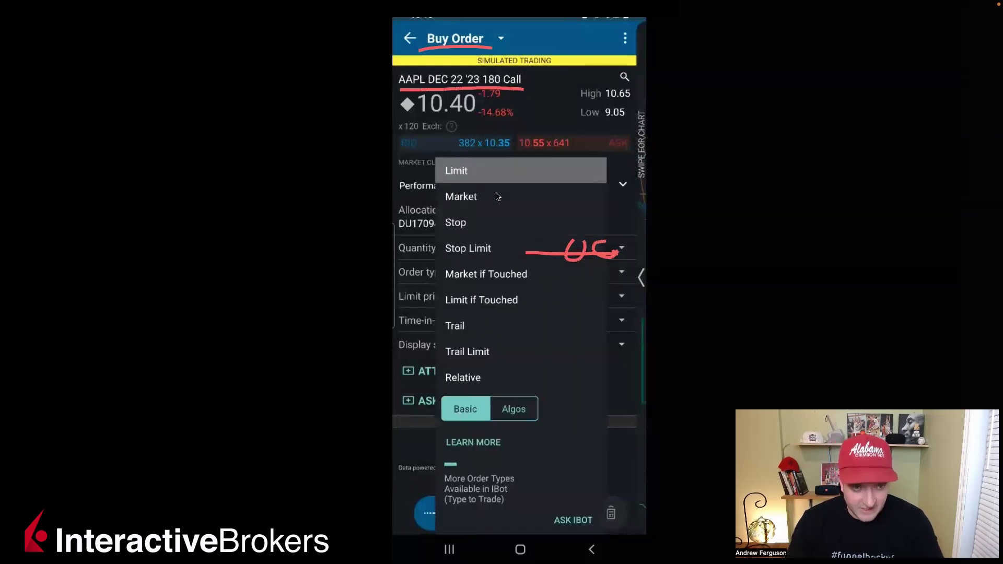
pyautogui.moveTo(478, 174)
pyautogui.mouseDown()
pyautogui.moveTo(495, 209)
pyautogui.moveTo(497, 254)
pyautogui.moveTo(539, 292)
pyautogui.moveTo(515, 336)
pyautogui.moveTo(524, 365)
pyautogui.mouseUp()
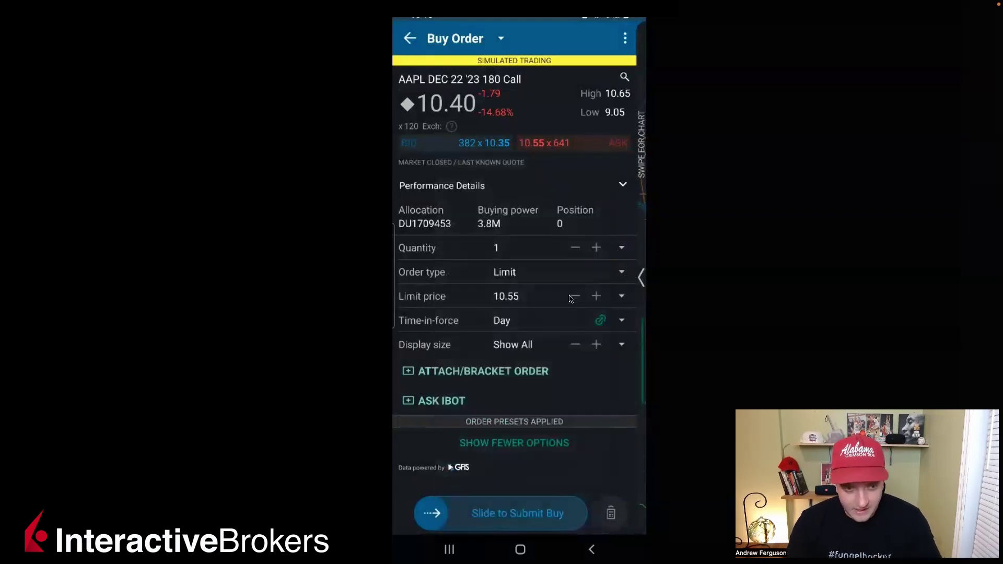
# - Set the call order's limit price to the bid-ask midpoint of 10.45
pyautogui.click(573, 297)
pyautogui.click(575, 296)
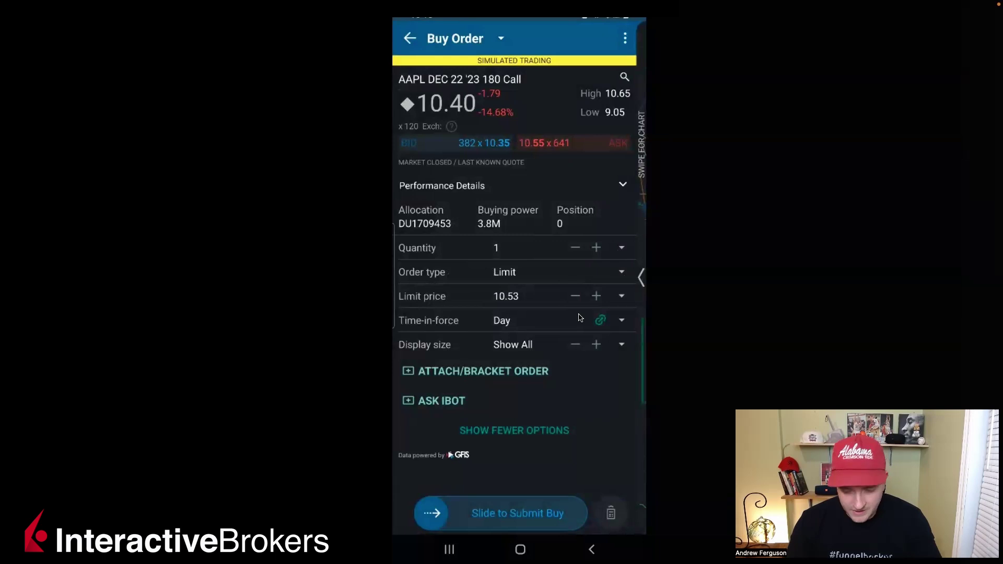
pyautogui.click(596, 297)
pyautogui.click(621, 296)
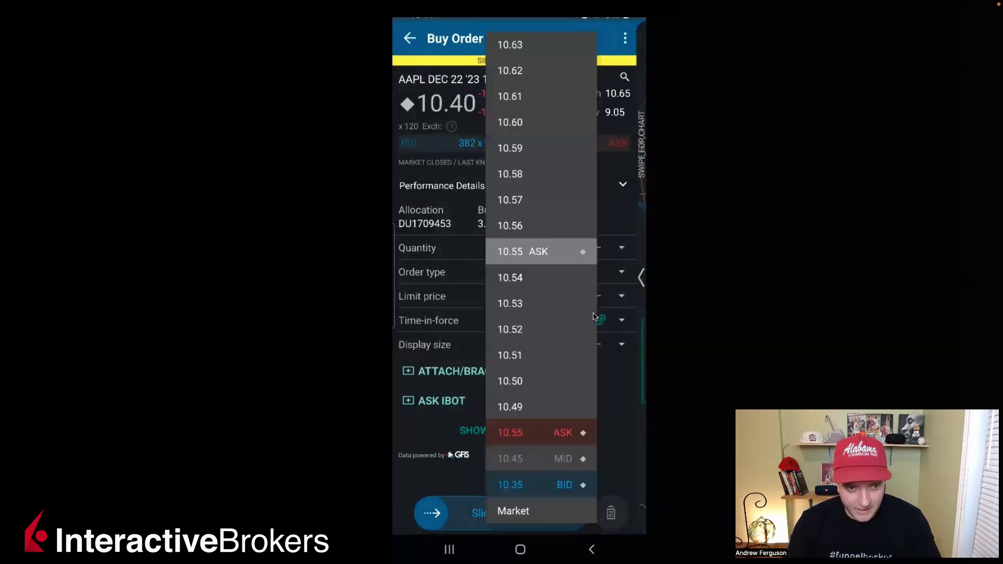
pyautogui.click(592, 460)
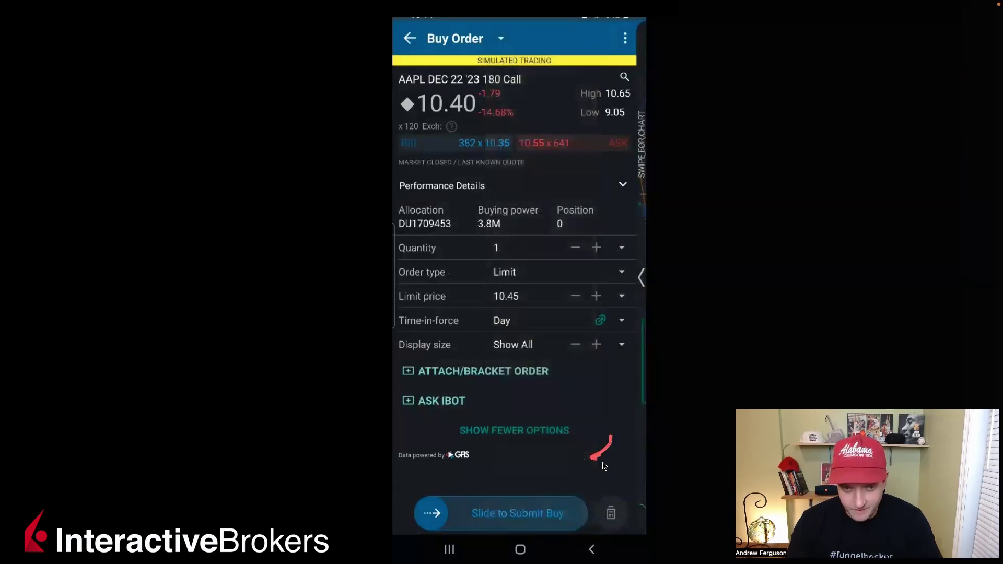
# - Check the time-in-force choices, and preview the order's cost, commission and post-trade balances
pyautogui.click(619, 323)
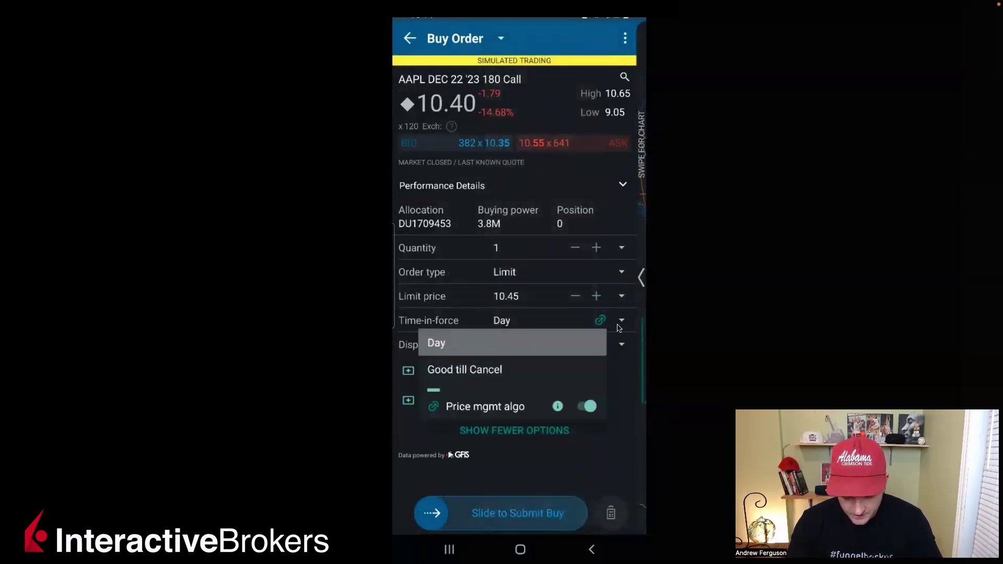
pyautogui.click(617, 328)
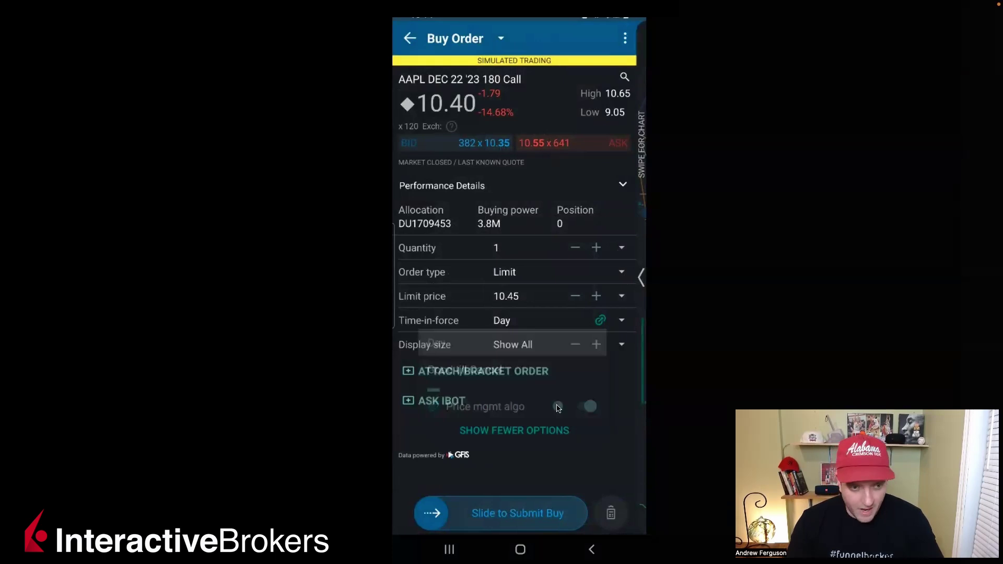
pyautogui.moveTo(610, 427); pyautogui.dragTo(613, 497)
pyautogui.moveTo(598, 462)
pyautogui.mouseDown()
pyautogui.moveTo(619, 496)
pyautogui.moveTo(632, 478)
pyautogui.mouseUp()
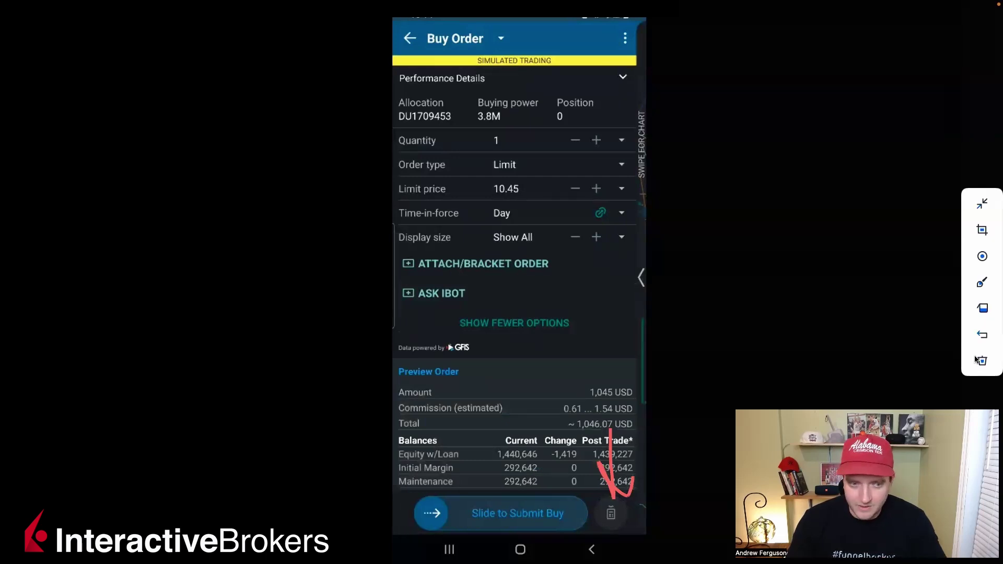
pyautogui.click(982, 363)
pyautogui.moveTo(584, 436)
pyautogui.mouseDown()
pyautogui.moveTo(647, 448)
pyautogui.moveTo(585, 440)
pyautogui.mouseUp()
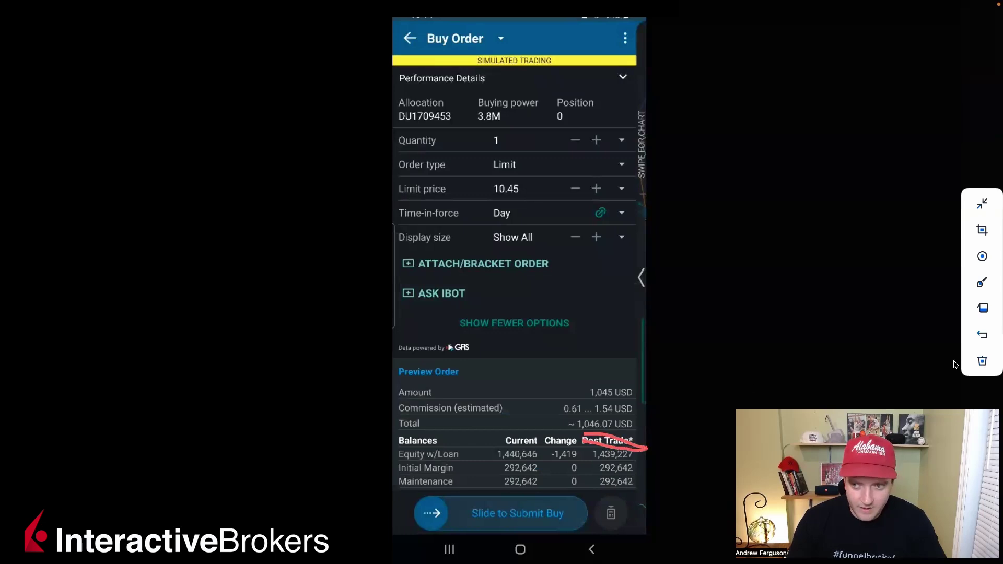
pyautogui.click(982, 361)
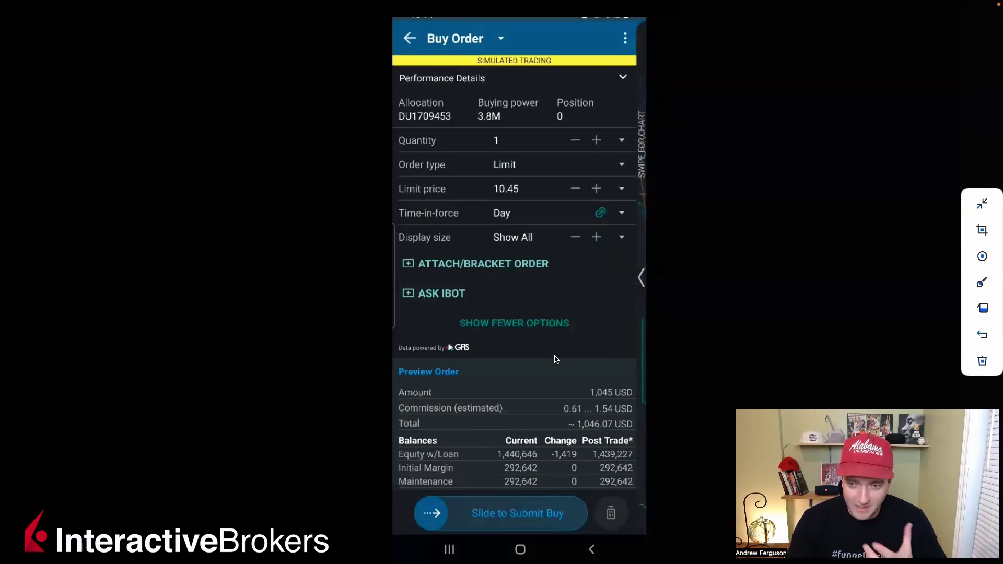
# - Submit the buy order for one AAPL 180 Call and check its status
pyautogui.moveTo(424, 516)
pyautogui.mouseDown()
pyautogui.moveTo(520, 506)
pyautogui.moveTo(548, 518)
pyautogui.mouseUp()
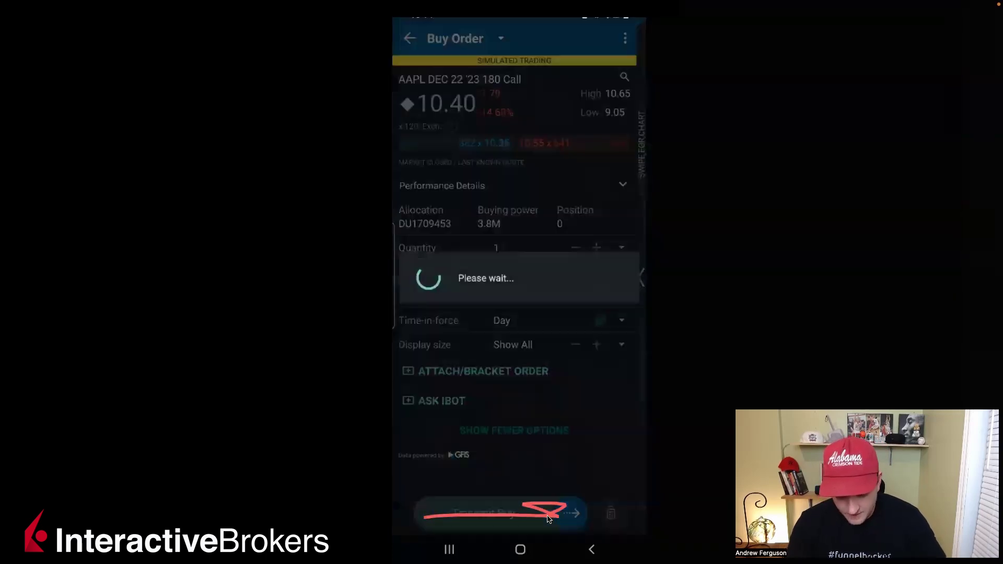
pyautogui.moveTo(444, 248)
pyautogui.mouseDown()
pyautogui.moveTo(496, 245)
pyautogui.moveTo(491, 253)
pyautogui.mouseUp()
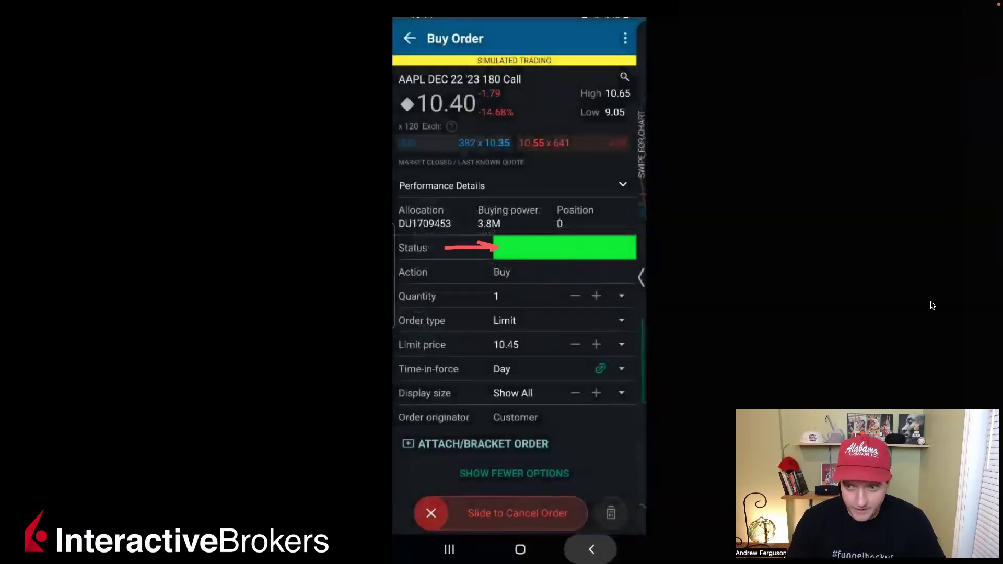
pyautogui.click(982, 361)
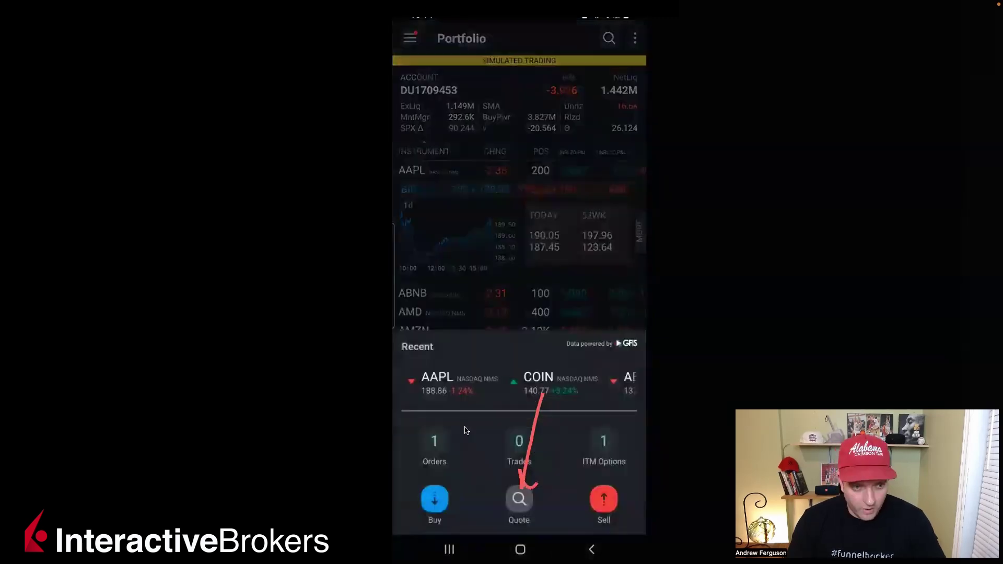
# - Open the orders list and review the working AAPL call order
pyautogui.moveTo(465, 426); pyautogui.dragTo(454, 432)
pyautogui.click(456, 435)
pyautogui.moveTo(397, 169)
pyautogui.mouseDown()
pyautogui.moveTo(610, 170)
pyautogui.moveTo(634, 107)
pyautogui.moveTo(420, 112)
pyautogui.moveTo(395, 164)
pyautogui.mouseUp()
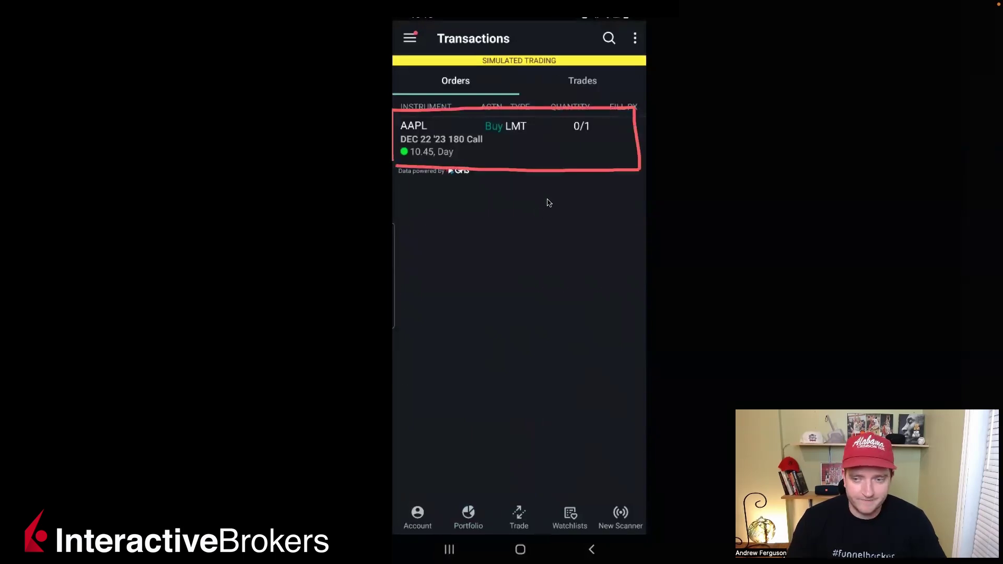
pyautogui.press('Right')
# - Go to the Favorites watchlist and open the full quote page for QQQ
pyautogui.moveTo(569, 462)
pyautogui.mouseDown()
pyautogui.moveTo(570, 505)
pyautogui.moveTo(578, 493)
pyautogui.mouseUp()
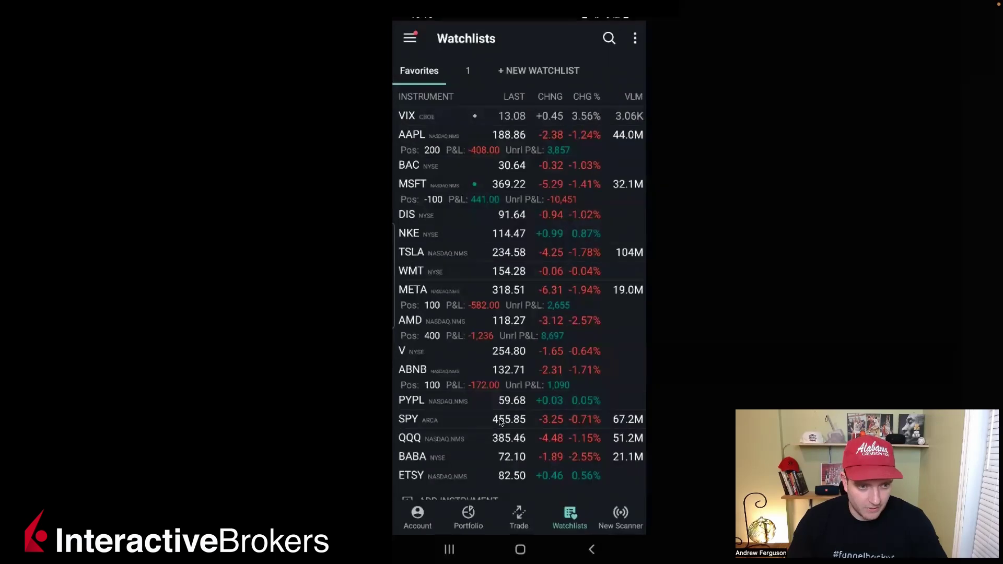
pyautogui.moveTo(500, 422)
pyautogui.mouseDown()
pyautogui.moveTo(469, 436)
pyautogui.moveTo(487, 441)
pyautogui.mouseUp()
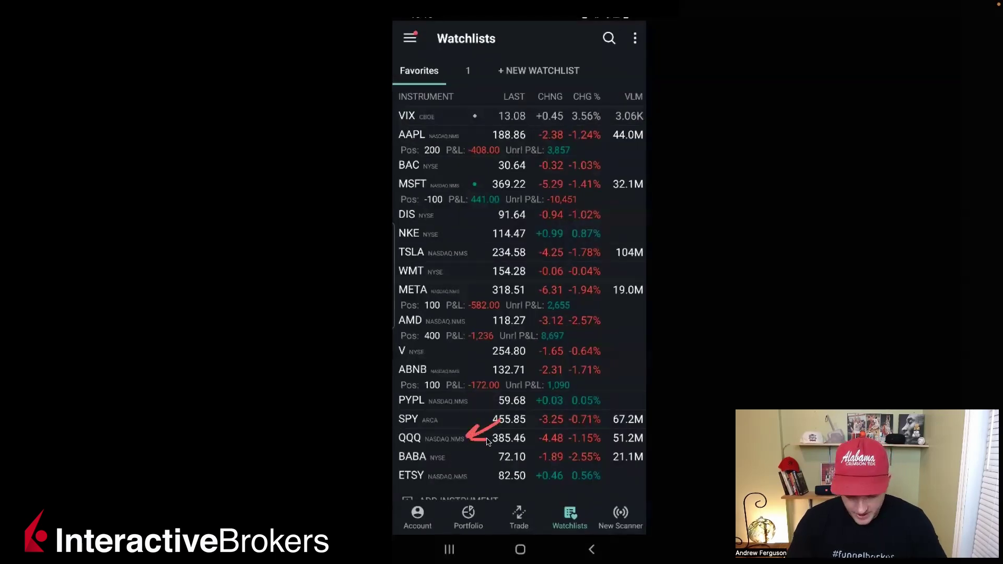
pyautogui.click(487, 442)
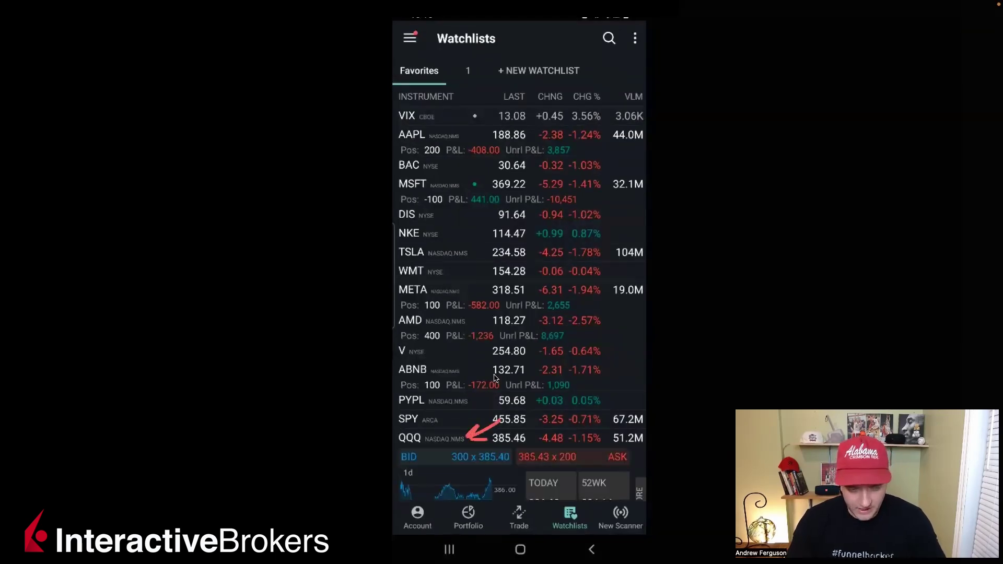
pyautogui.click(517, 435)
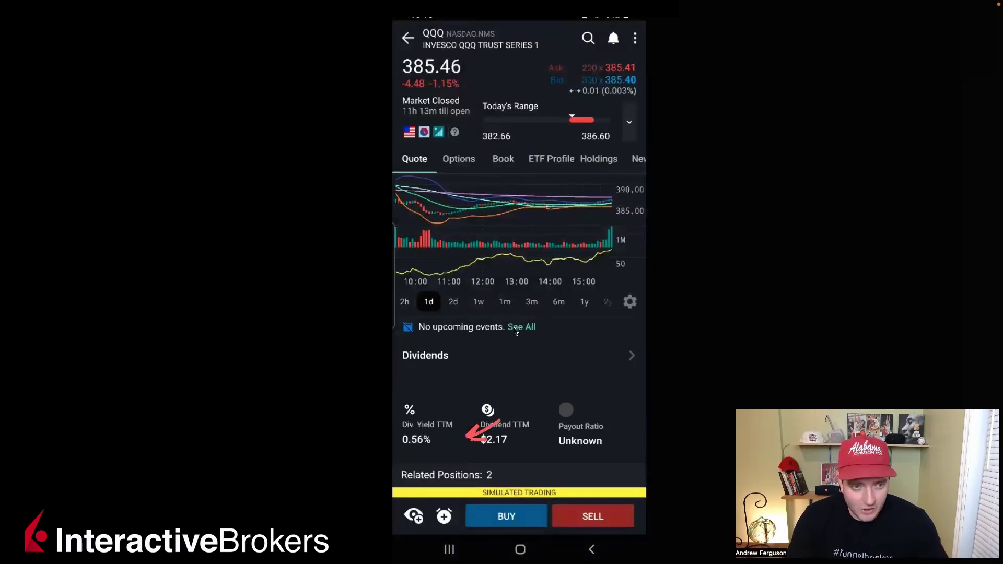
pyautogui.moveTo(969, 298)
pyautogui.click(981, 360)
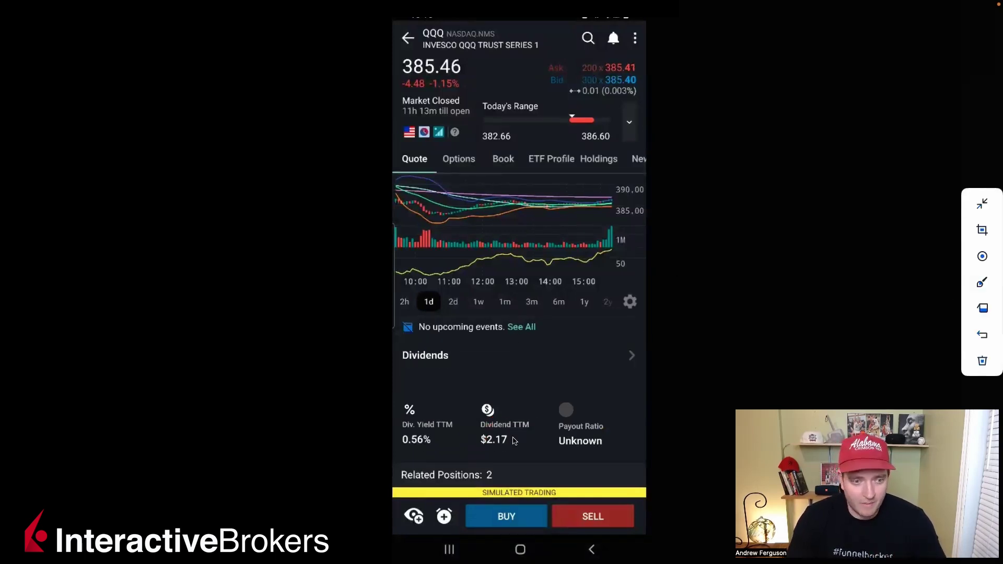
# - Open a QQQ buy order ticket, review its quantity, order type, price and time-in-force fields, and return to the quote
pyautogui.moveTo(510, 436)
pyautogui.mouseDown()
pyautogui.moveTo(519, 504)
pyautogui.moveTo(543, 481)
pyautogui.mouseUp()
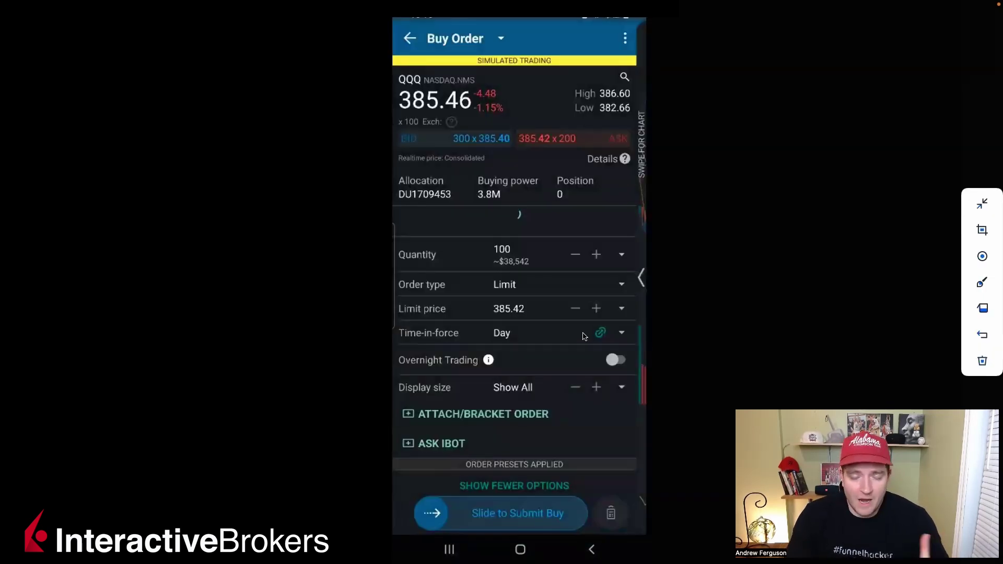
pyautogui.moveTo(534, 249)
pyautogui.mouseDown()
pyautogui.moveTo(580, 247)
pyautogui.moveTo(567, 272)
pyautogui.moveTo(591, 270)
pyautogui.mouseUp()
pyautogui.moveTo(551, 302); pyautogui.dragTo(593, 299)
pyautogui.moveTo(540, 372); pyautogui.dragTo(598, 360)
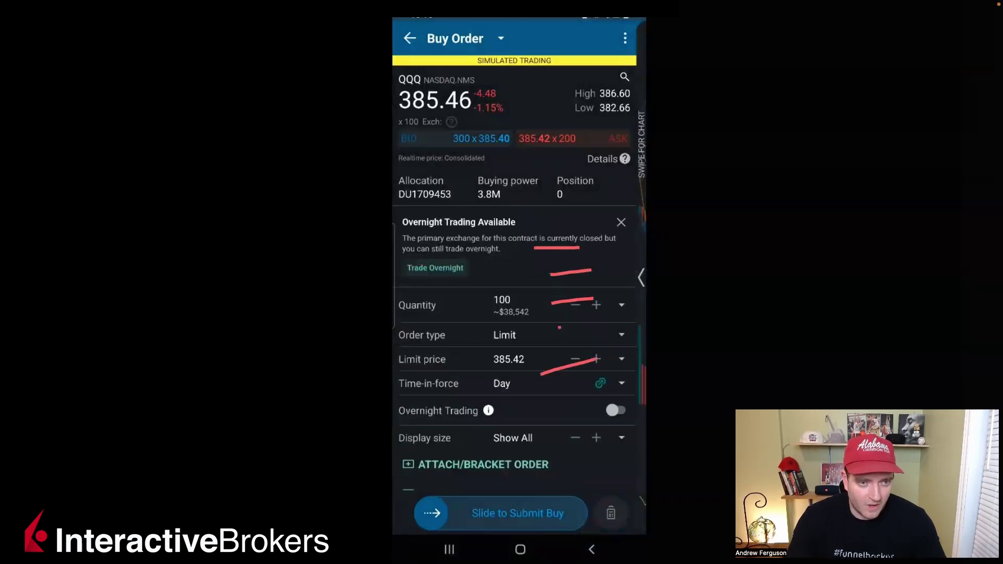
pyautogui.moveTo(981, 292)
pyautogui.click(980, 360)
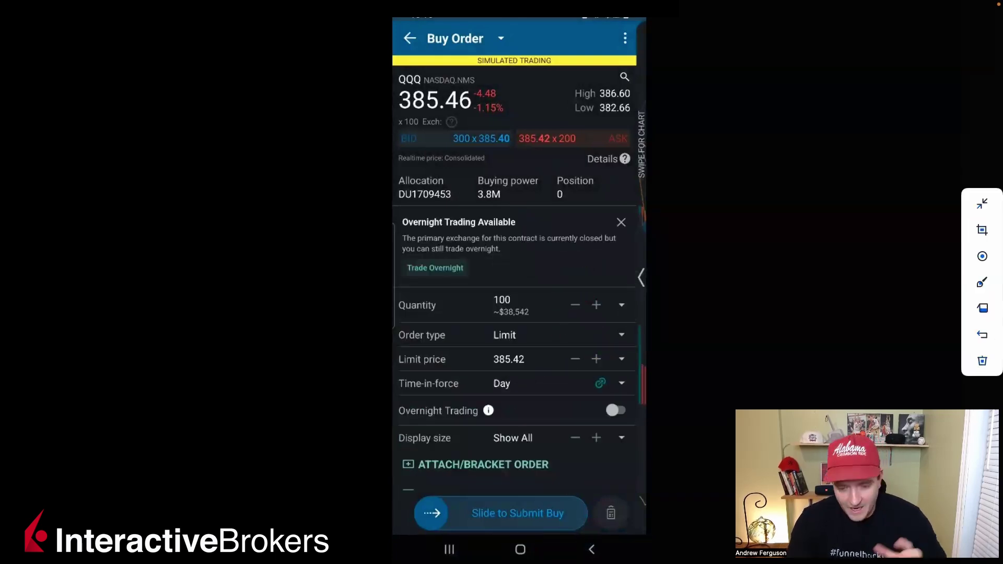
pyautogui.click(592, 550)
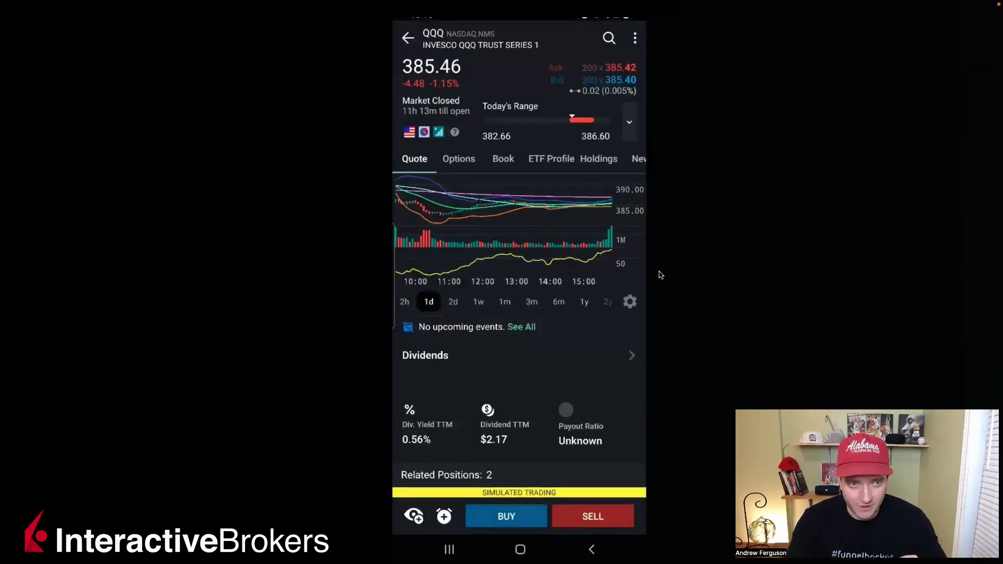
# - Open the full QQQ chart and start a buy order at 386.45 from the crosshair price
pyautogui.moveTo(566, 195)
pyautogui.mouseDown()
pyautogui.moveTo(516, 210)
pyautogui.moveTo(564, 203)
pyautogui.mouseUp()
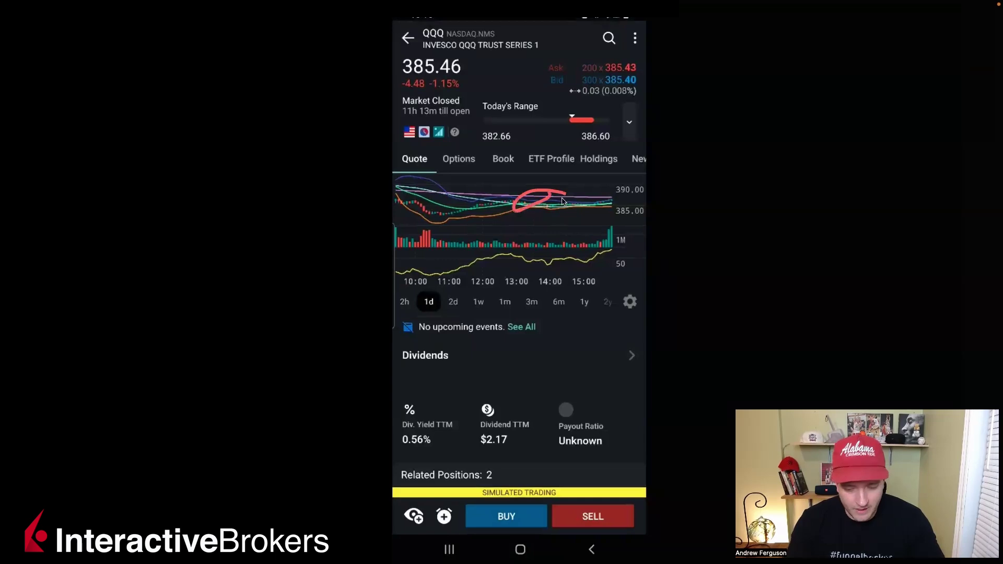
pyautogui.click(563, 271)
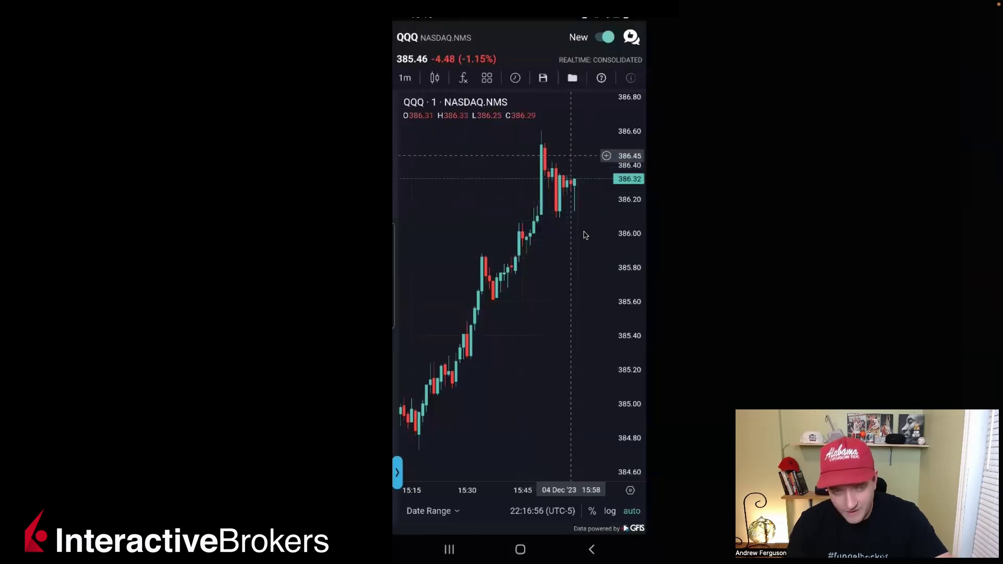
pyautogui.moveTo(616, 137)
pyautogui.mouseDown()
pyautogui.moveTo(588, 155)
pyautogui.moveTo(618, 142)
pyautogui.mouseUp()
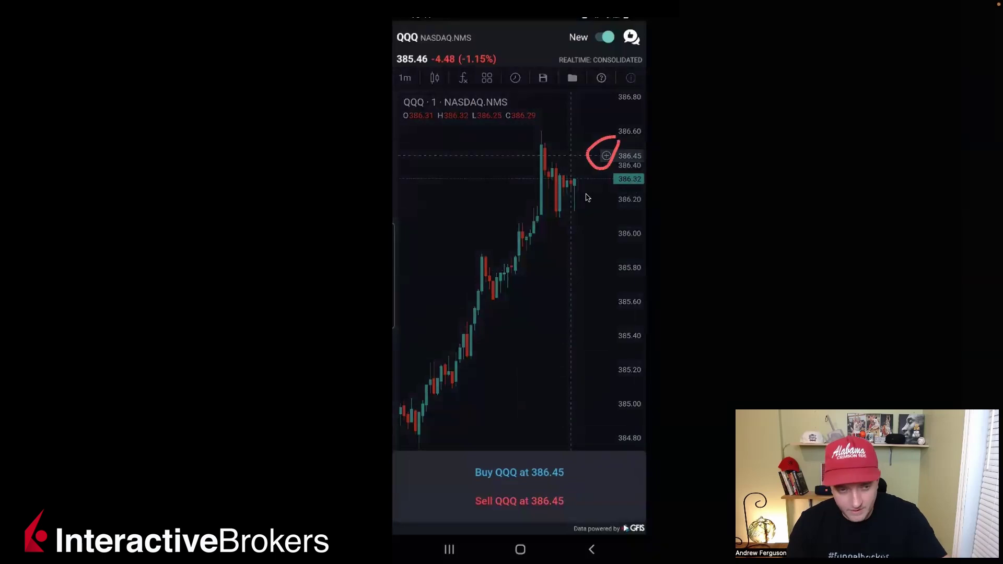
pyautogui.moveTo(577, 471); pyautogui.dragTo(606, 453)
pyautogui.moveTo(575, 501); pyautogui.dragTo(616, 478)
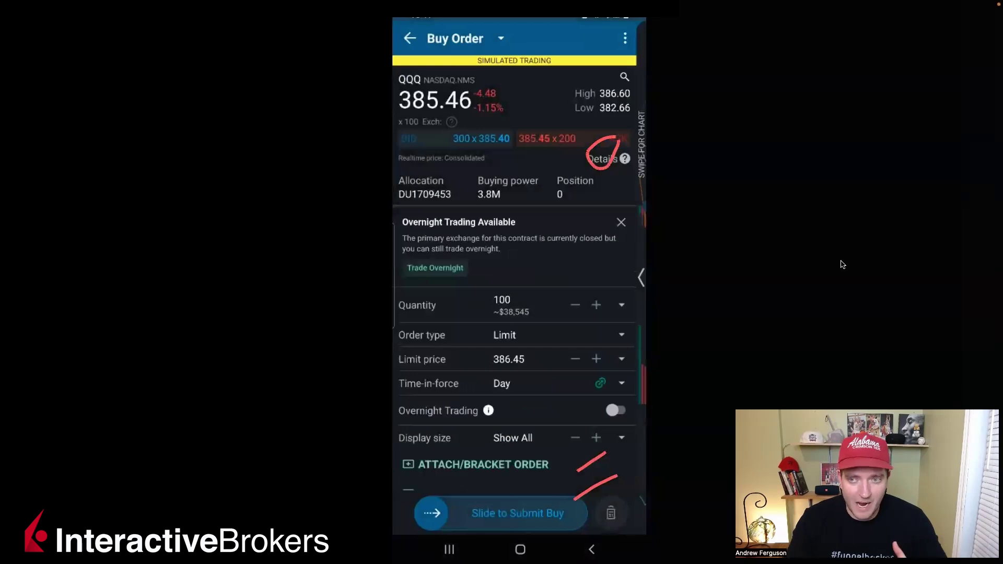
pyautogui.moveTo(970, 266)
pyautogui.click(981, 360)
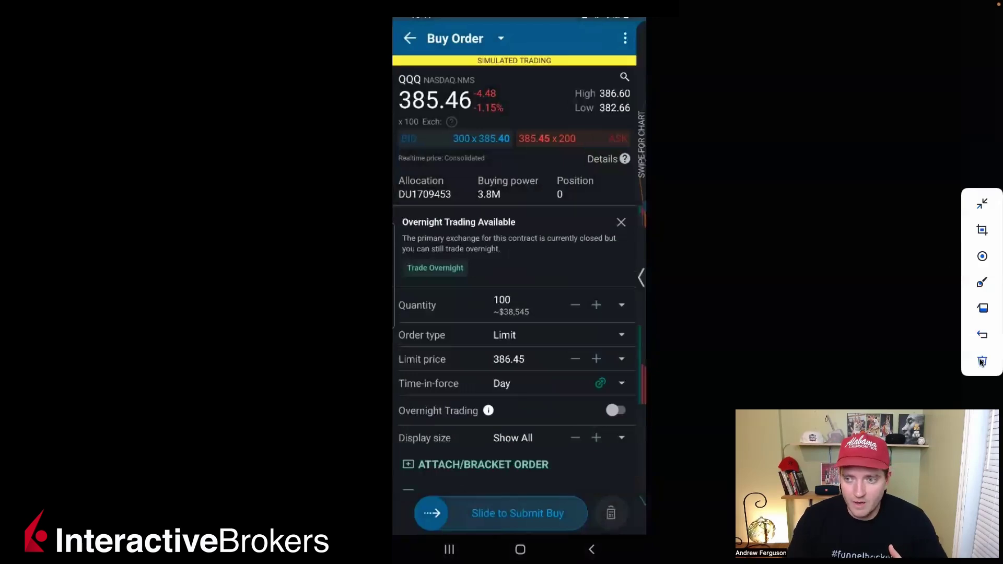
# - Switch the QQQ order ticket from a buy to a sell order
pyautogui.moveTo(565, 37); pyautogui.dragTo(515, 45)
pyautogui.click(502, 39)
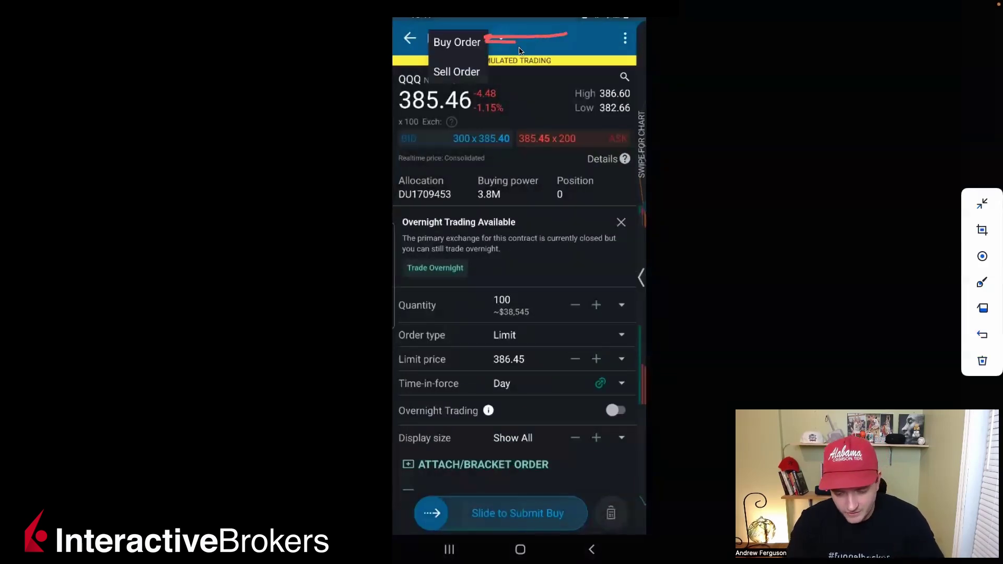
pyautogui.click(522, 70)
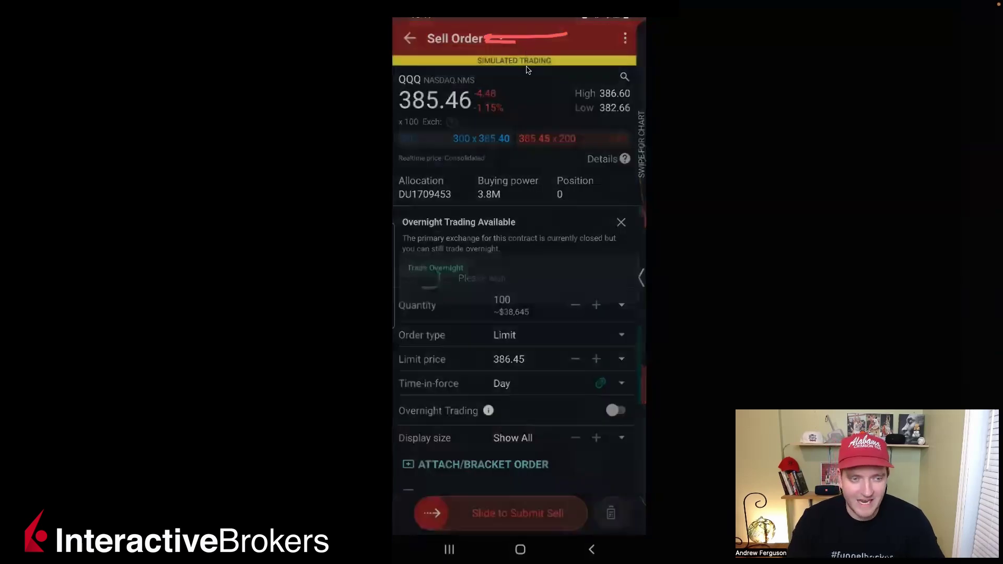
pyautogui.moveTo(966, 261)
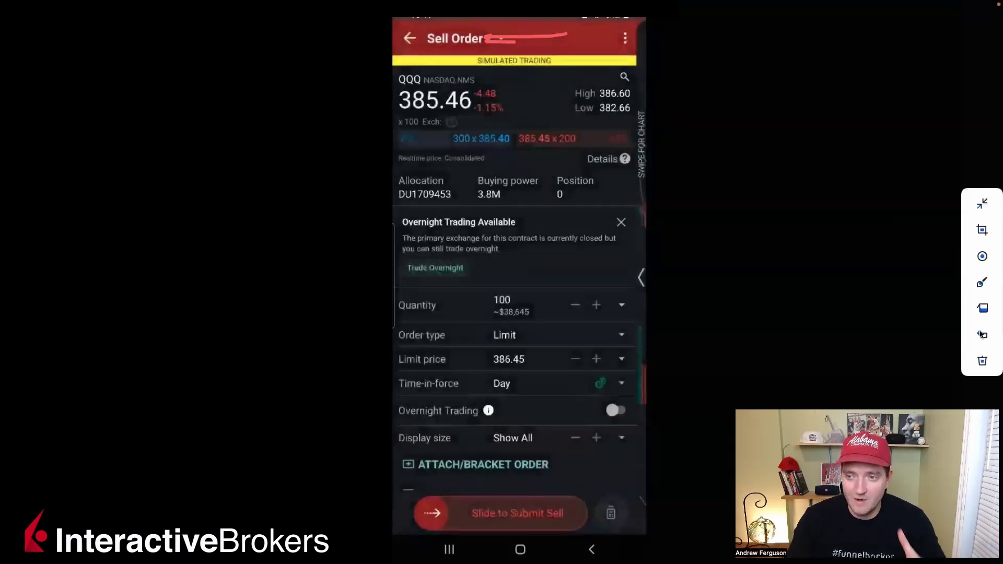
pyautogui.click(982, 361)
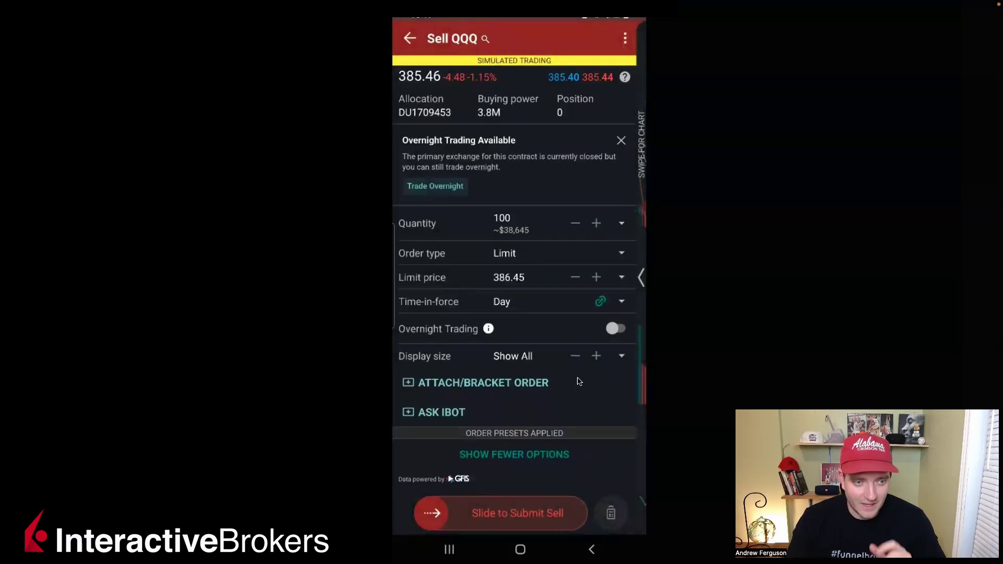
# - Expand the attach/bracket options on the QQQ sell ticket, review Attach Profit Taker and Attach Stop Loss, and return to the quote
pyautogui.moveTo(598, 384)
pyautogui.mouseDown()
pyautogui.moveTo(543, 383)
pyautogui.moveTo(551, 388)
pyautogui.mouseUp()
pyautogui.click(535, 391)
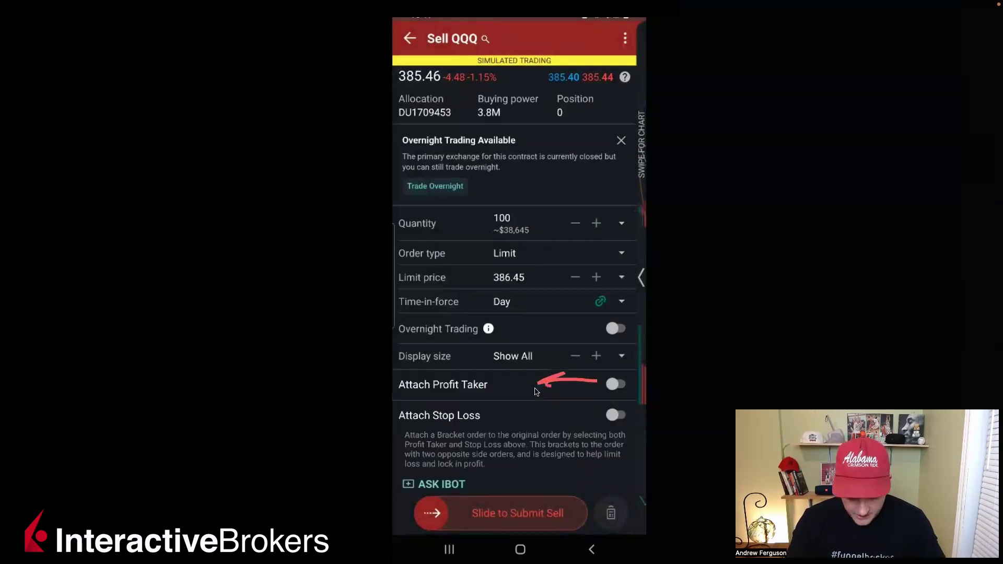
pyautogui.moveTo(621, 372)
pyautogui.mouseDown()
pyautogui.moveTo(589, 380)
pyautogui.moveTo(622, 371)
pyautogui.mouseUp()
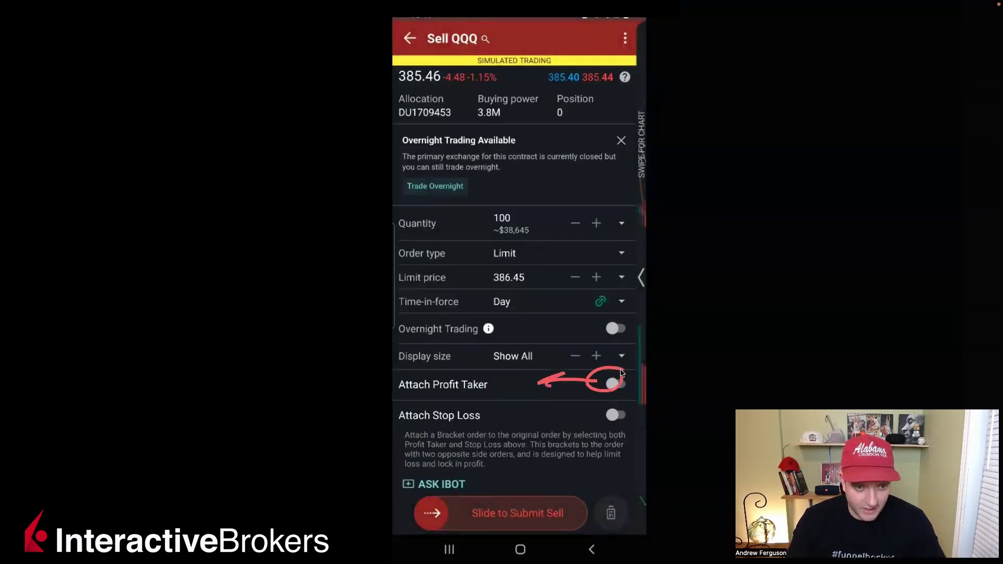
pyautogui.moveTo(630, 405)
pyautogui.mouseDown()
pyautogui.moveTo(598, 427)
pyautogui.moveTo(603, 402)
pyautogui.mouseUp()
pyautogui.scroll(-2, 594, 435)
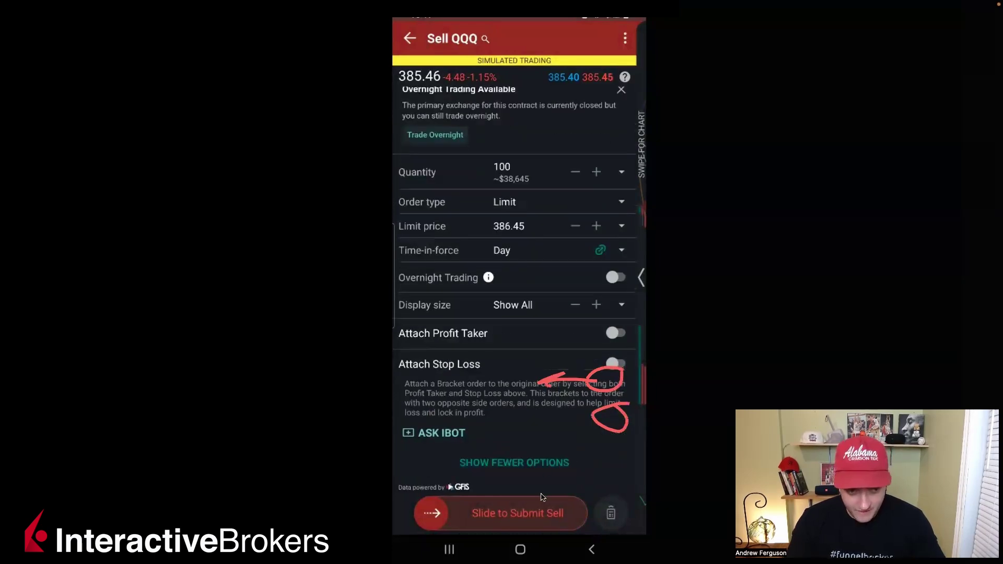
pyautogui.moveTo(444, 518)
pyautogui.mouseDown()
pyautogui.moveTo(550, 505)
pyautogui.moveTo(546, 524)
pyautogui.mouseUp()
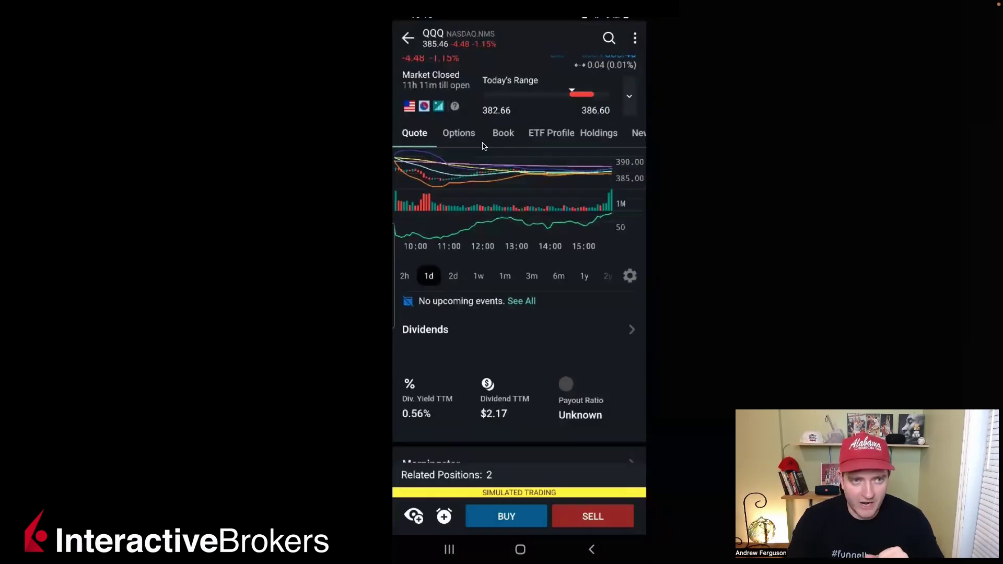
# - View the order book for QQQ and return to the Favorites watchlist
pyautogui.moveTo(479, 147)
pyautogui.mouseDown()
pyautogui.moveTo(524, 146)
pyautogui.moveTo(504, 118)
pyautogui.moveTo(481, 138)
pyautogui.mouseUp()
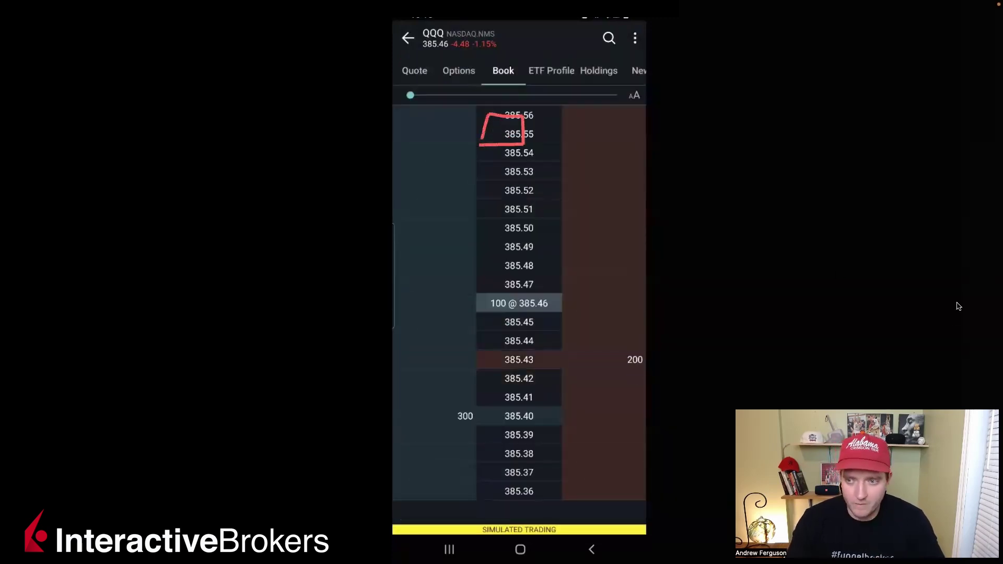
pyautogui.click(977, 359)
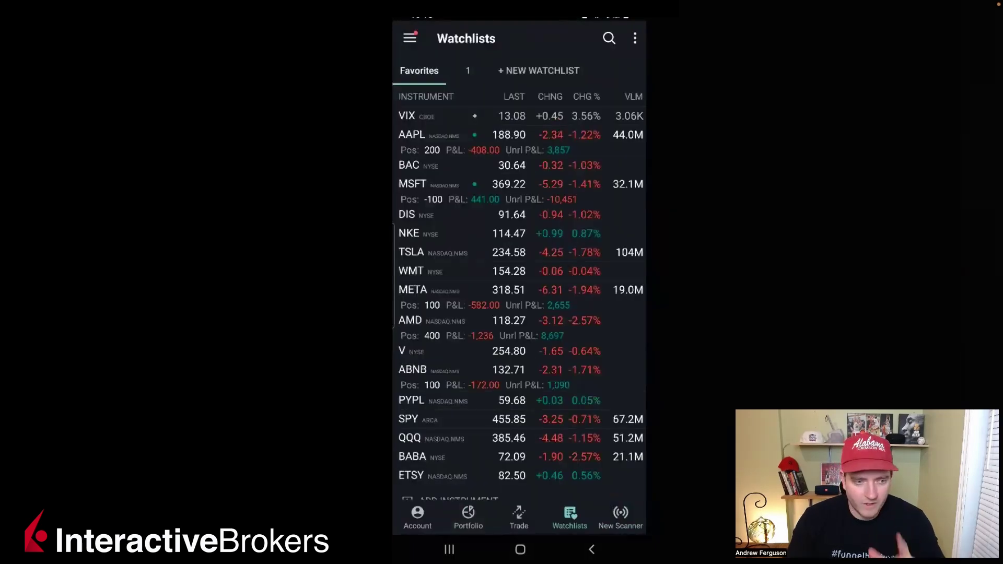
# - Open the main menu and examine its entries, including EventTrader, News & Research and Trade Worldwide
pyautogui.moveTo(408, 54)
pyautogui.mouseDown()
pyautogui.moveTo(435, 54)
pyautogui.moveTo(403, 21)
pyautogui.moveTo(394, 68)
pyautogui.moveTo(428, 61)
pyautogui.mouseUp()
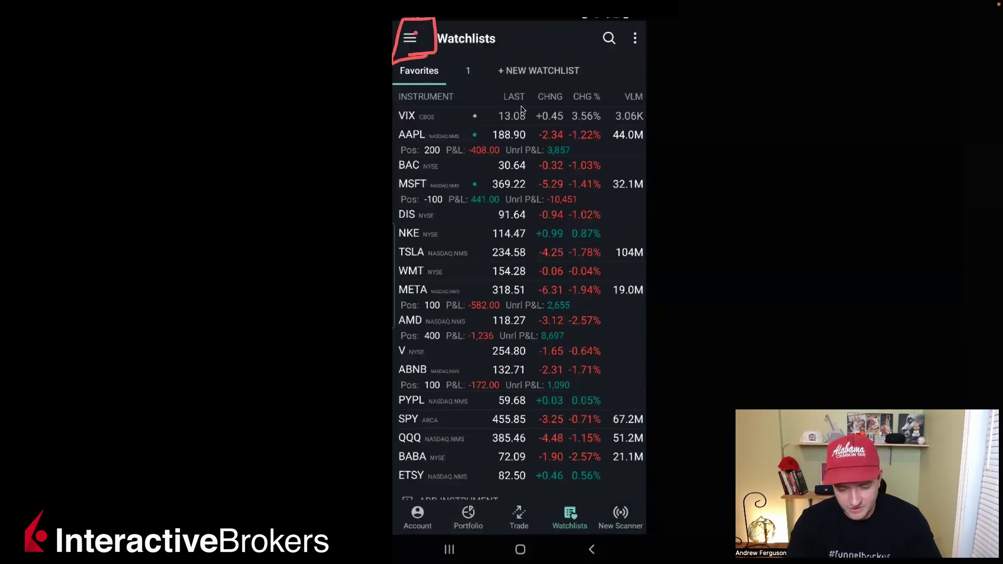
pyautogui.click(982, 362)
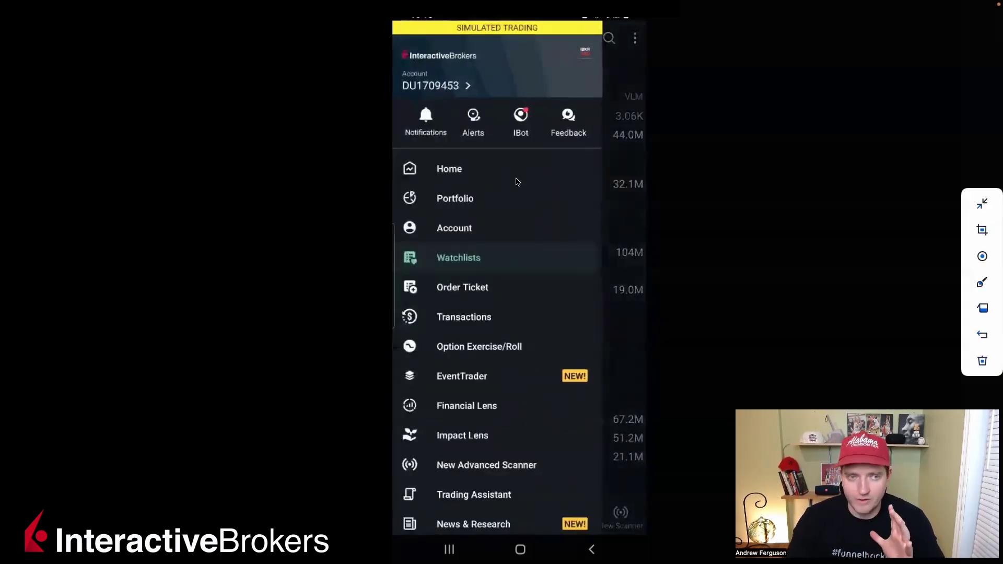
pyautogui.scroll(-5, 516, 181)
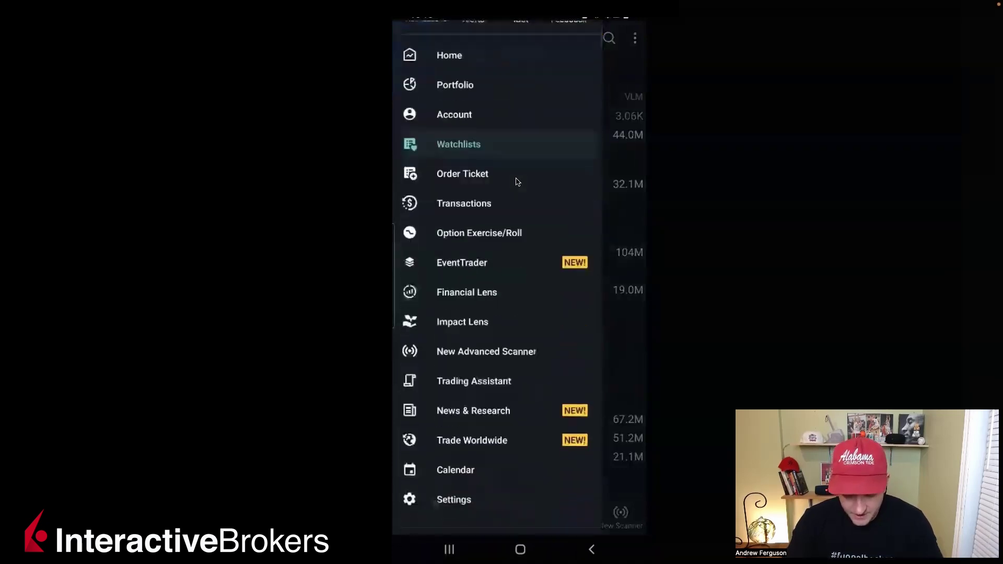
pyautogui.scroll(5, 516, 182)
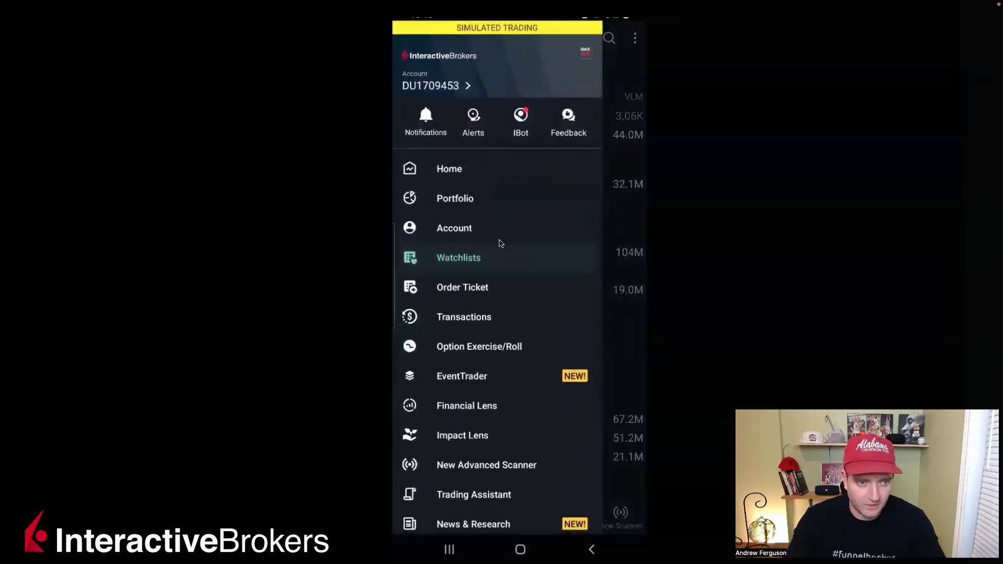
pyautogui.scroll(-5, 499, 241)
pyautogui.scroll(-3, 493, 239)
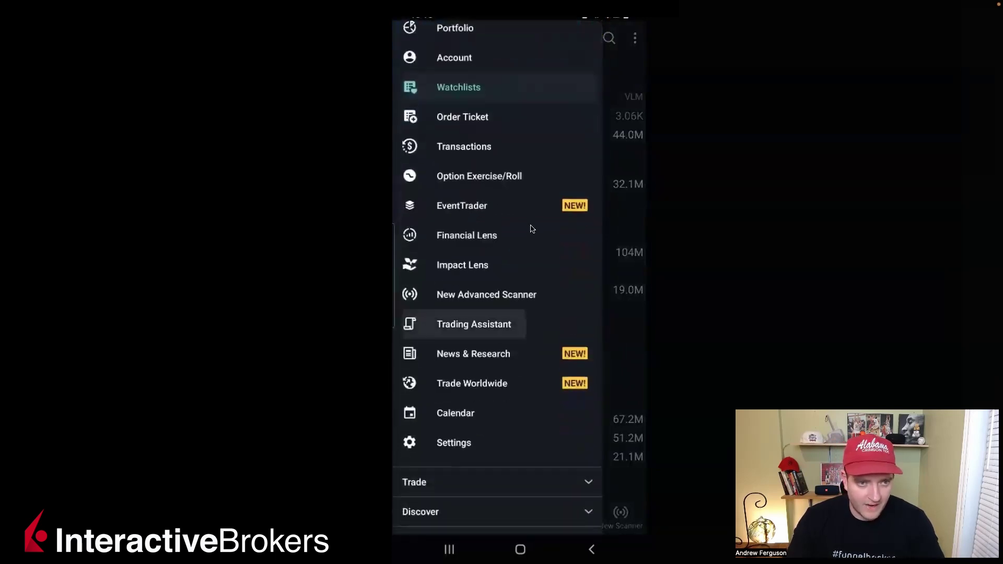
pyautogui.moveTo(543, 219); pyautogui.dragTo(617, 214)
pyautogui.moveTo(599, 153)
pyautogui.mouseDown()
pyautogui.moveTo(583, 155)
pyautogui.moveTo(597, 148)
pyautogui.mouseUp()
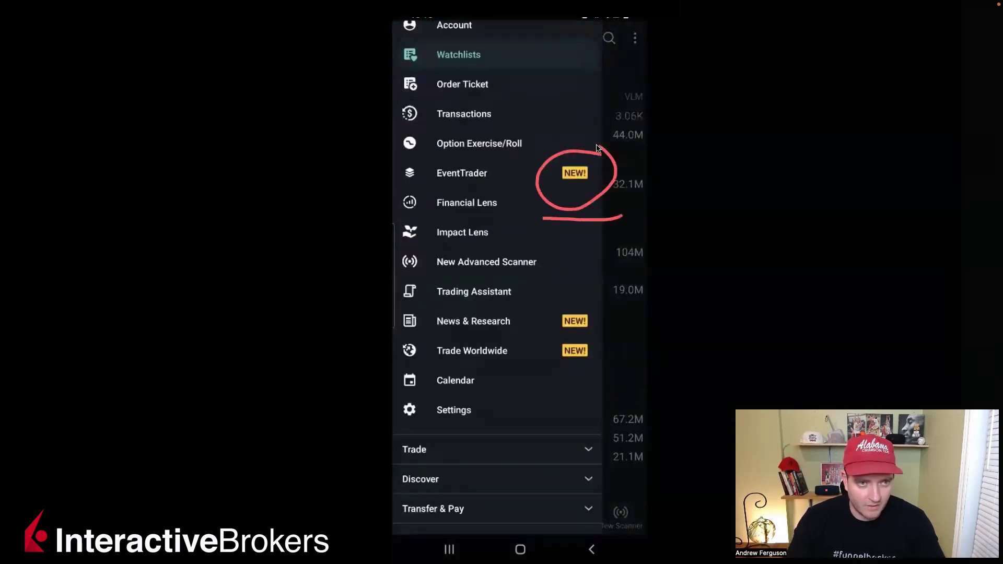
pyautogui.moveTo(584, 302)
pyautogui.mouseDown()
pyautogui.moveTo(589, 342)
pyautogui.moveTo(601, 337)
pyautogui.moveTo(594, 349)
pyautogui.mouseUp()
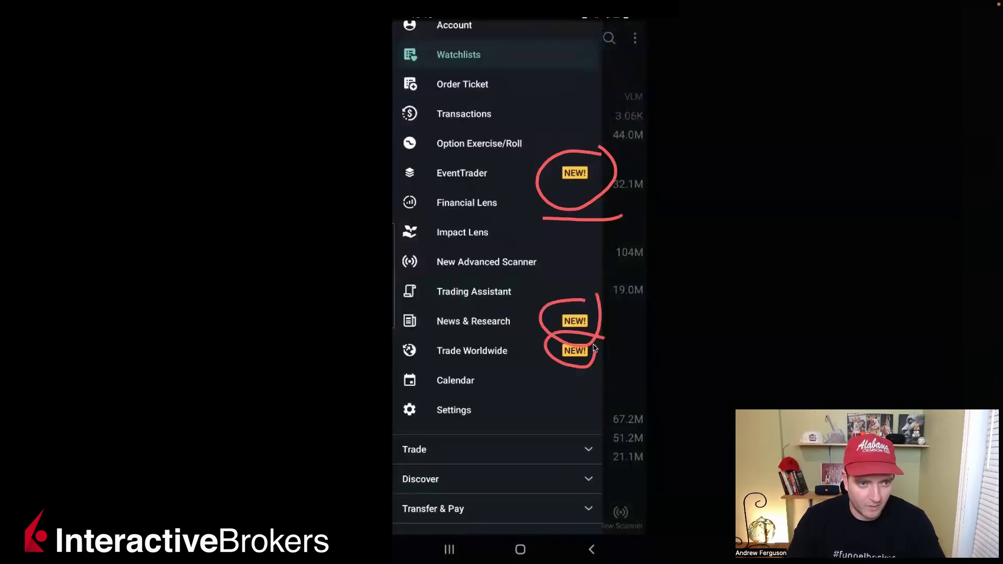
# - Go to the app's Settings from the main menu and open the Display settings
pyautogui.scroll(-5, 517, 389)
pyautogui.moveTo(499, 295)
pyautogui.mouseDown()
pyautogui.moveTo(472, 302)
pyautogui.moveTo(474, 317)
pyautogui.mouseUp()
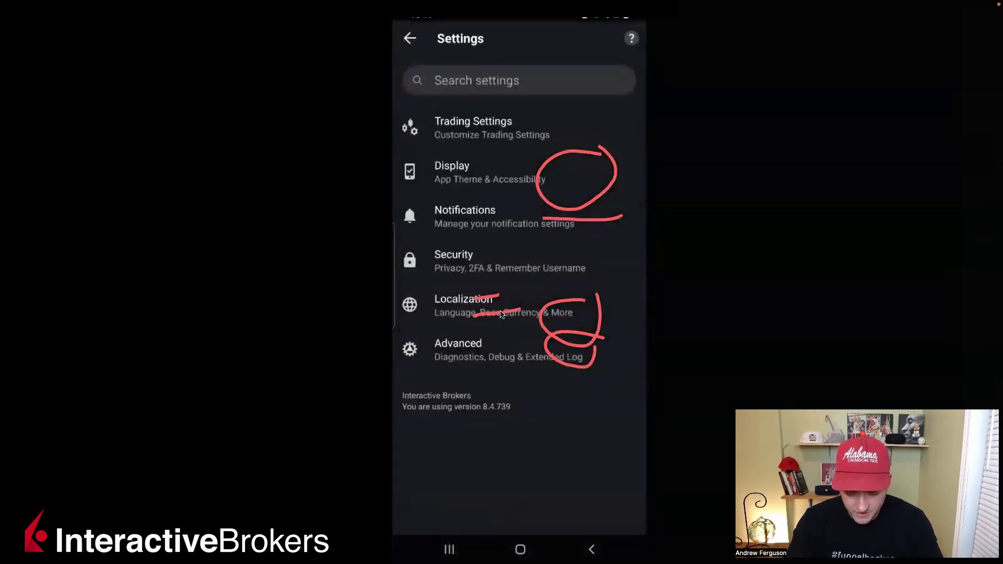
pyautogui.moveTo(968, 315)
pyautogui.click(980, 362)
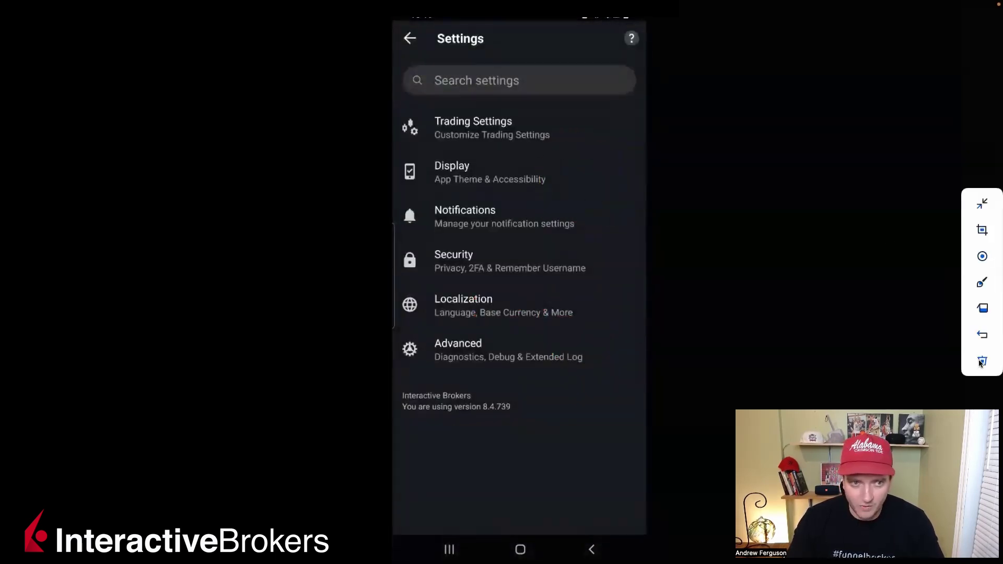
pyautogui.click(519, 172)
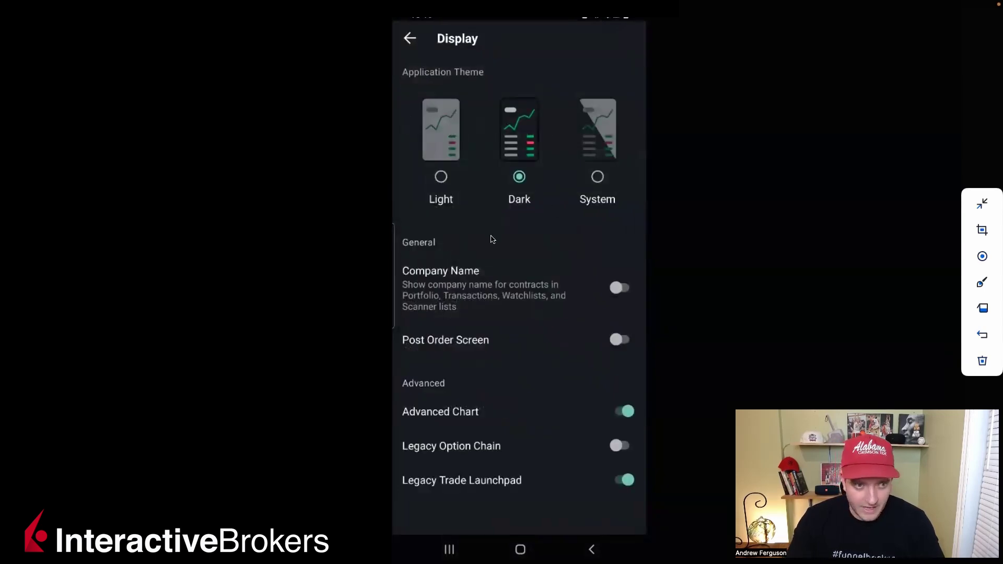
# - Review the application themes and the Advanced Chart, Legacy Option Chain and Legacy Trade Launchpad options, and return to the main menu
pyautogui.moveTo(450, 241); pyautogui.dragTo(435, 190)
pyautogui.moveTo(501, 227); pyautogui.dragTo(518, 187)
pyautogui.moveTo(560, 236); pyautogui.dragTo(585, 195)
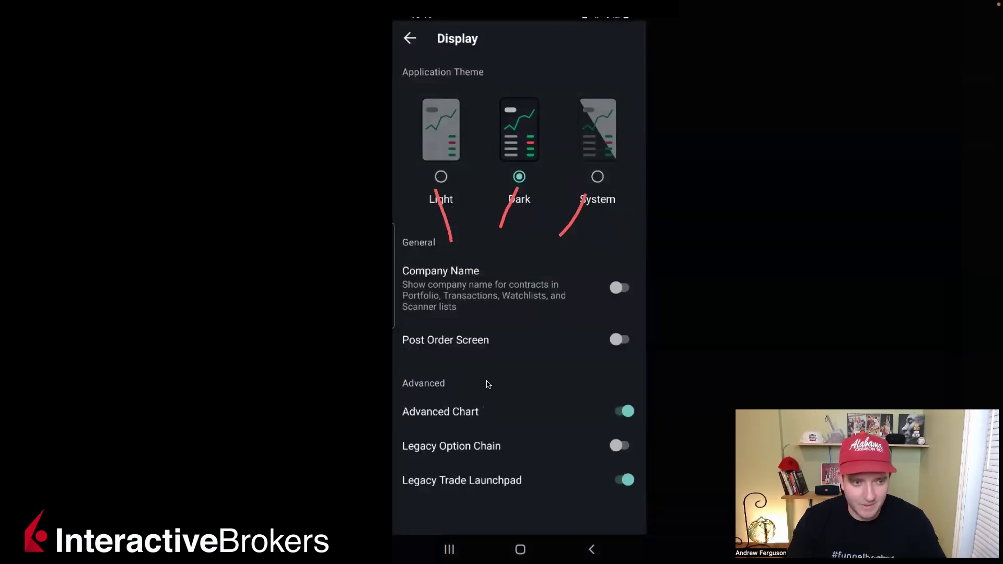
pyautogui.moveTo(496, 392)
pyautogui.mouseDown()
pyautogui.moveTo(395, 403)
pyautogui.moveTo(502, 428)
pyautogui.moveTo(476, 393)
pyautogui.mouseUp()
pyautogui.moveTo(407, 456)
pyautogui.mouseDown()
pyautogui.moveTo(519, 466)
pyautogui.moveTo(522, 437)
pyautogui.moveTo(417, 431)
pyautogui.moveTo(399, 445)
pyautogui.moveTo(528, 504)
pyautogui.moveTo(394, 497)
pyautogui.moveTo(436, 467)
pyautogui.mouseUp()
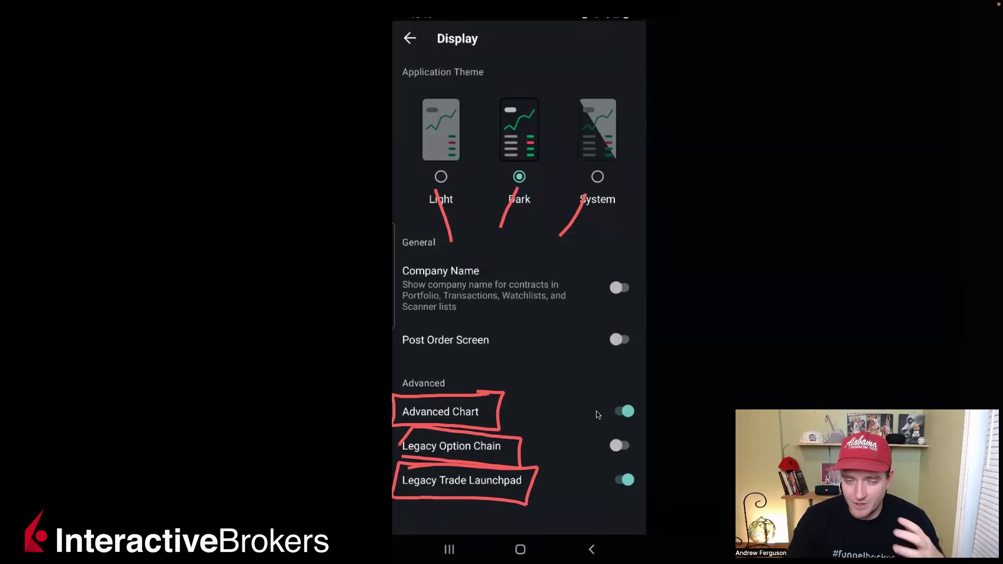
pyautogui.moveTo(635, 395)
pyautogui.mouseDown()
pyautogui.moveTo(594, 397)
pyautogui.moveTo(656, 431)
pyautogui.moveTo(622, 397)
pyautogui.mouseUp()
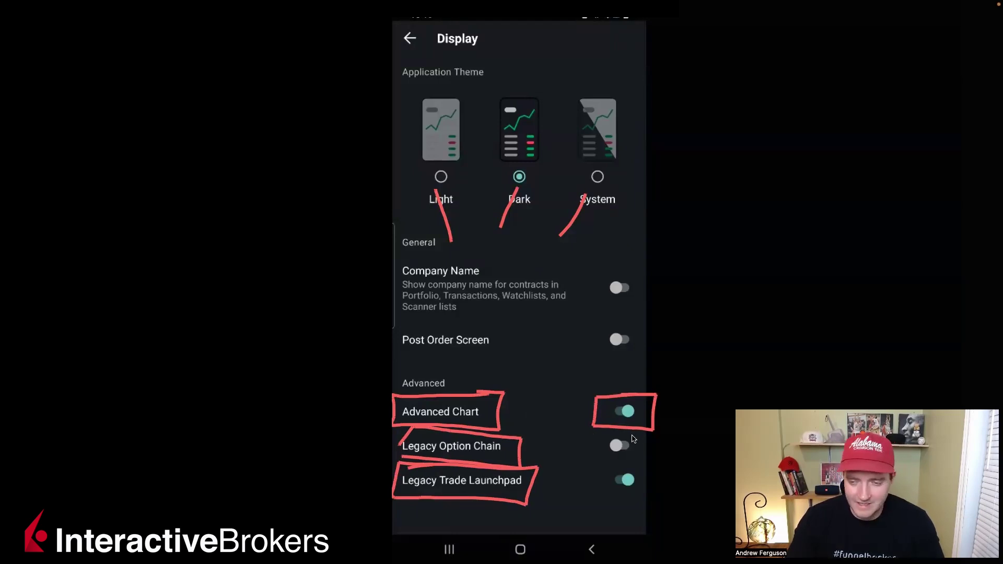
pyautogui.moveTo(636, 435)
pyautogui.mouseDown()
pyautogui.moveTo(593, 431)
pyautogui.moveTo(587, 462)
pyautogui.moveTo(661, 435)
pyautogui.moveTo(622, 432)
pyautogui.mouseUp()
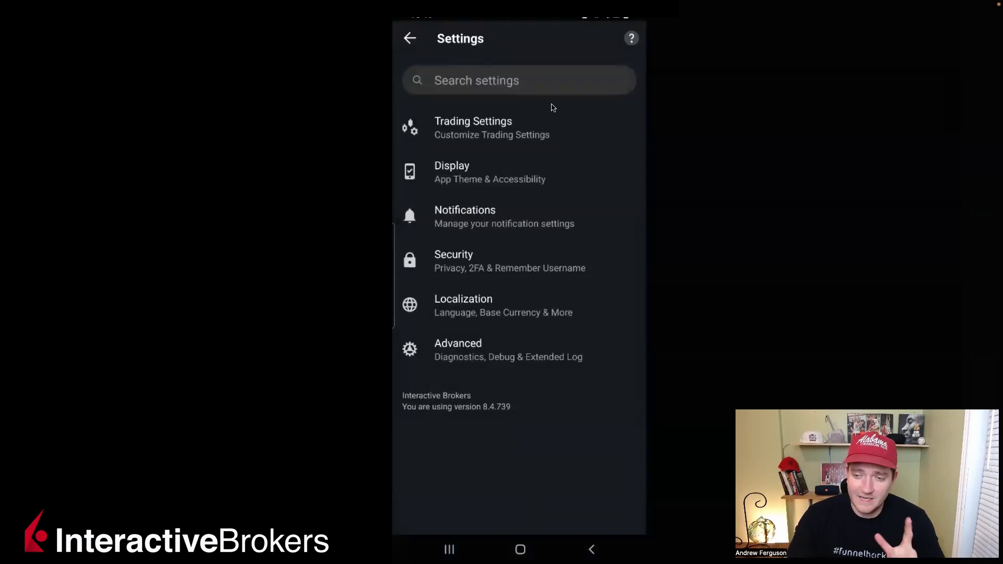
pyautogui.moveTo(436, 107)
pyautogui.mouseDown()
pyautogui.moveTo(610, 104)
pyautogui.moveTo(638, 62)
pyautogui.moveTo(413, 58)
pyautogui.moveTo(432, 109)
pyautogui.mouseUp()
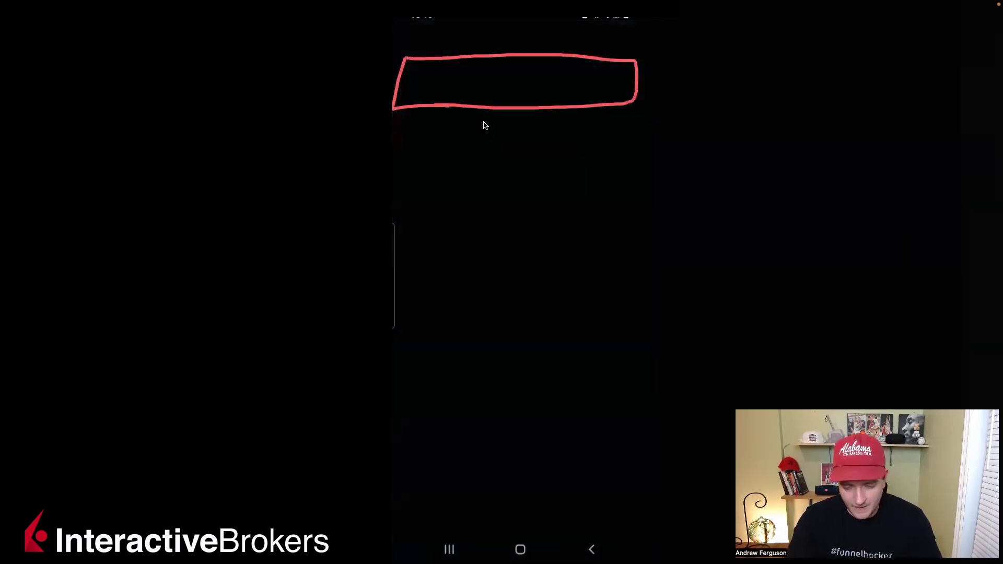
pyautogui.click(980, 359)
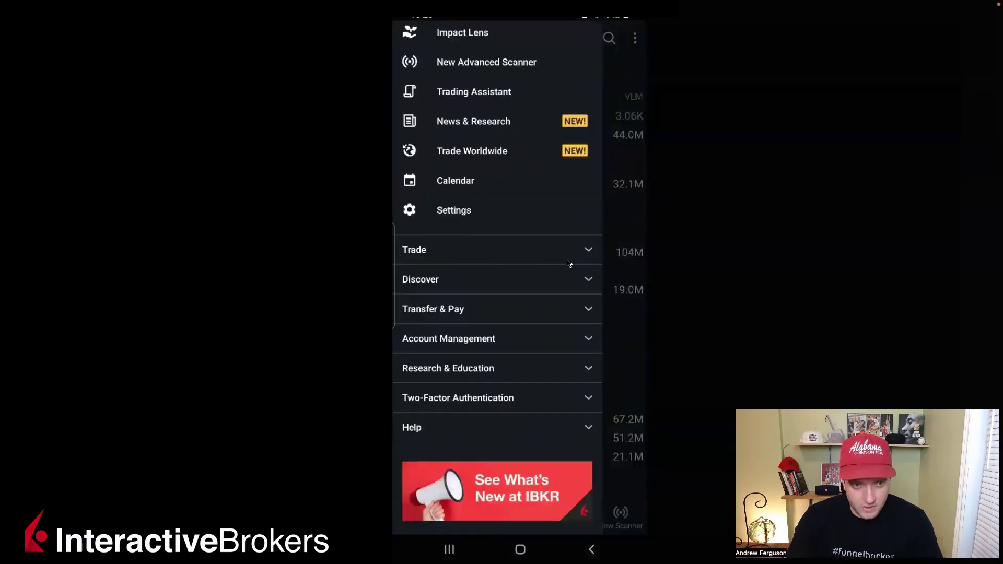
# - Expand the Trade section of the main menu and examine its tools, including Buy Order, Sell Order, Book Trader, Options and Convert Currency
pyautogui.moveTo(569, 261)
pyautogui.mouseDown()
pyautogui.moveTo(615, 254)
pyautogui.moveTo(567, 254)
pyautogui.mouseUp()
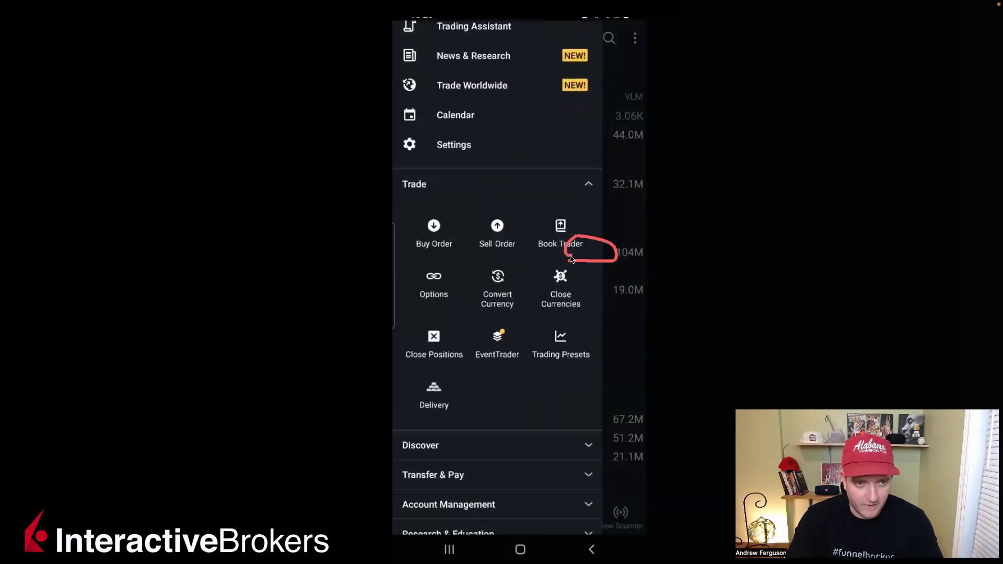
pyautogui.moveTo(528, 255)
pyautogui.mouseDown()
pyautogui.moveTo(468, 251)
pyautogui.moveTo(524, 308)
pyautogui.moveTo(529, 264)
pyautogui.mouseUp()
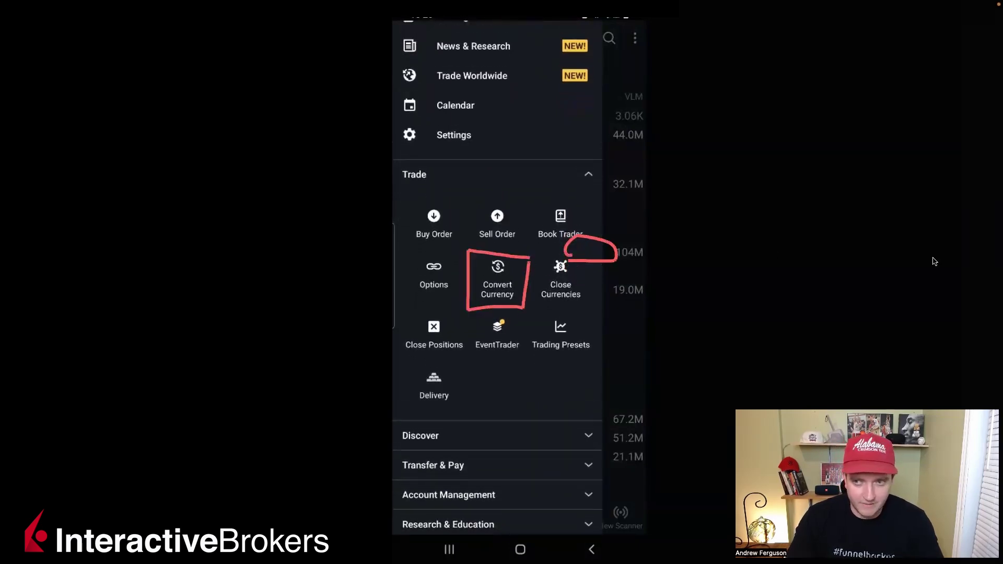
pyautogui.moveTo(982, 352)
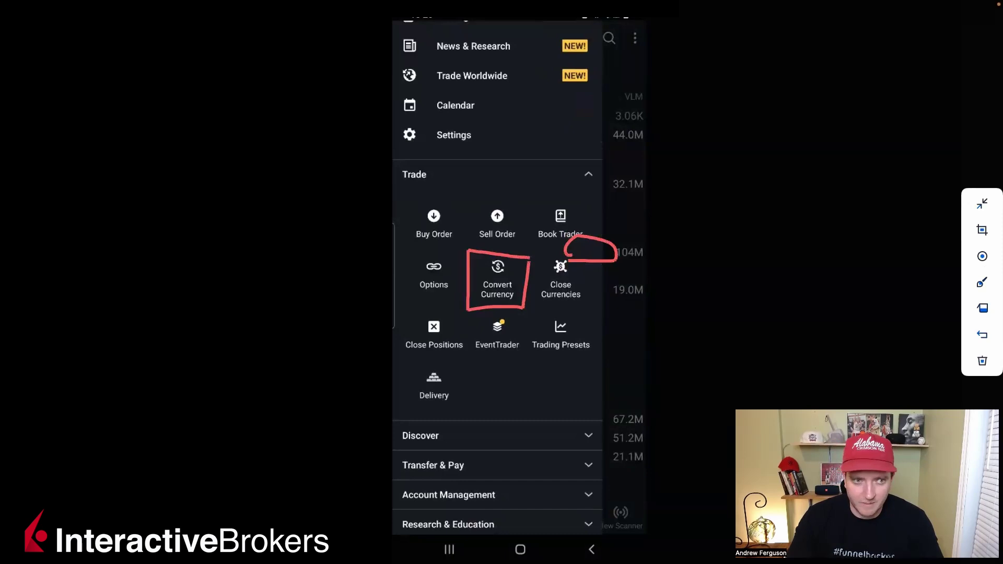
pyautogui.click(981, 361)
pyautogui.moveTo(553, 197); pyautogui.dragTo(554, 191)
pyautogui.moveTo(507, 195); pyautogui.dragTo(505, 206)
pyautogui.moveTo(440, 186); pyautogui.dragTo(428, 195)
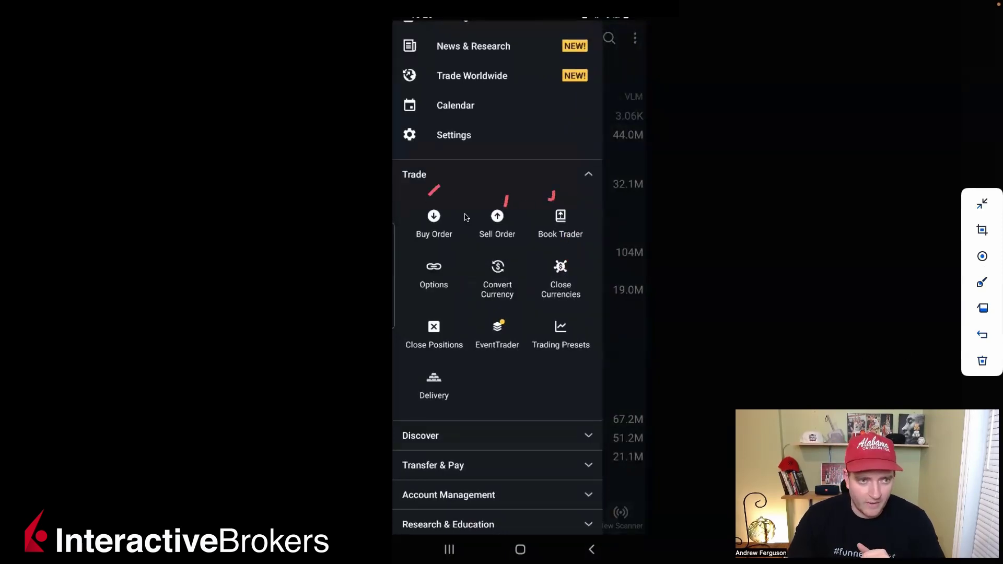
pyautogui.moveTo(454, 250)
pyautogui.mouseDown()
pyautogui.moveTo(416, 280)
pyautogui.moveTo(473, 259)
pyautogui.mouseUp()
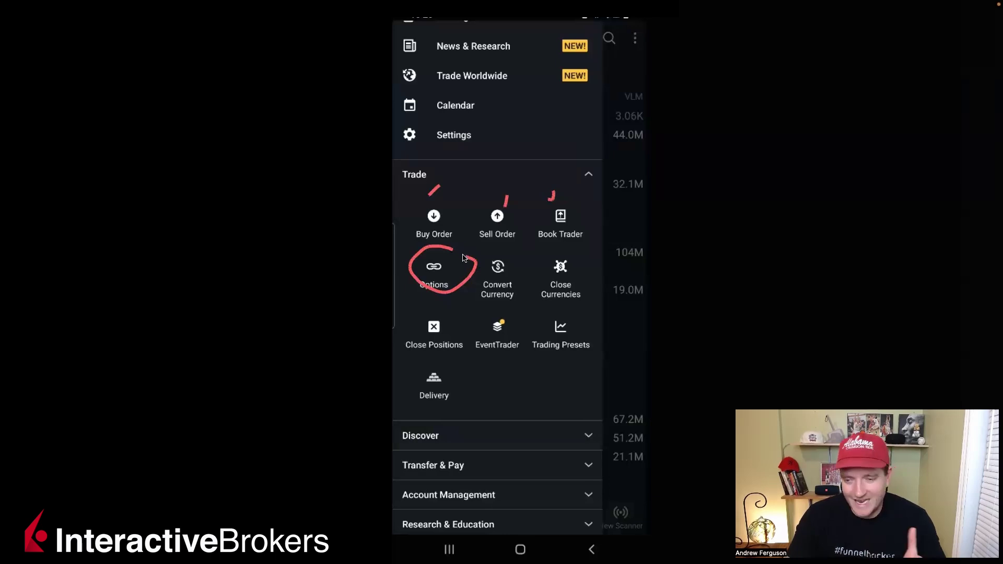
pyautogui.click(982, 361)
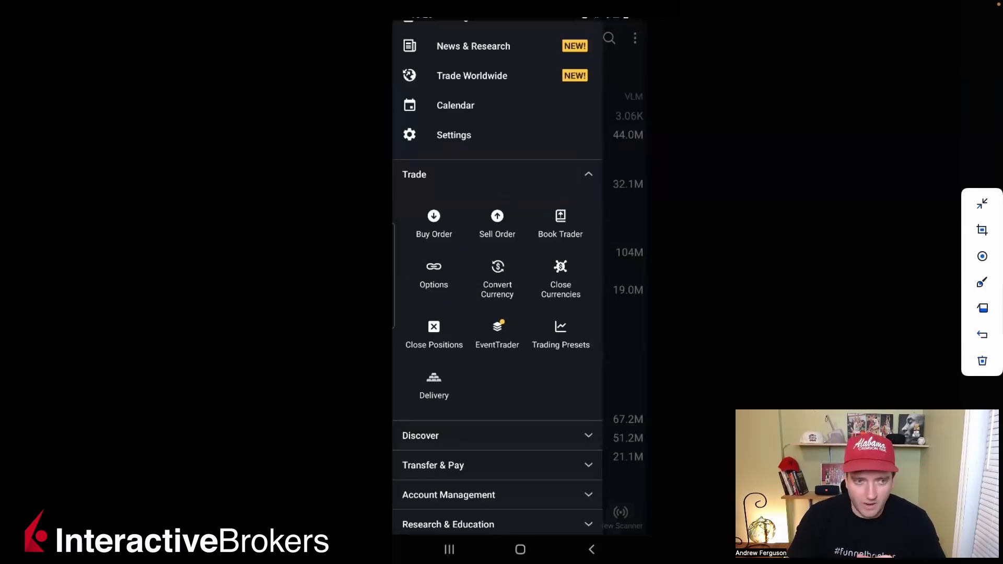
# - Expand the Transfer & Pay section and review Deposit Funds, Withdraw Funds and Transfer Positions
pyautogui.scroll(-3, 543, 319)
pyautogui.moveTo(536, 331); pyautogui.dragTo(461, 333)
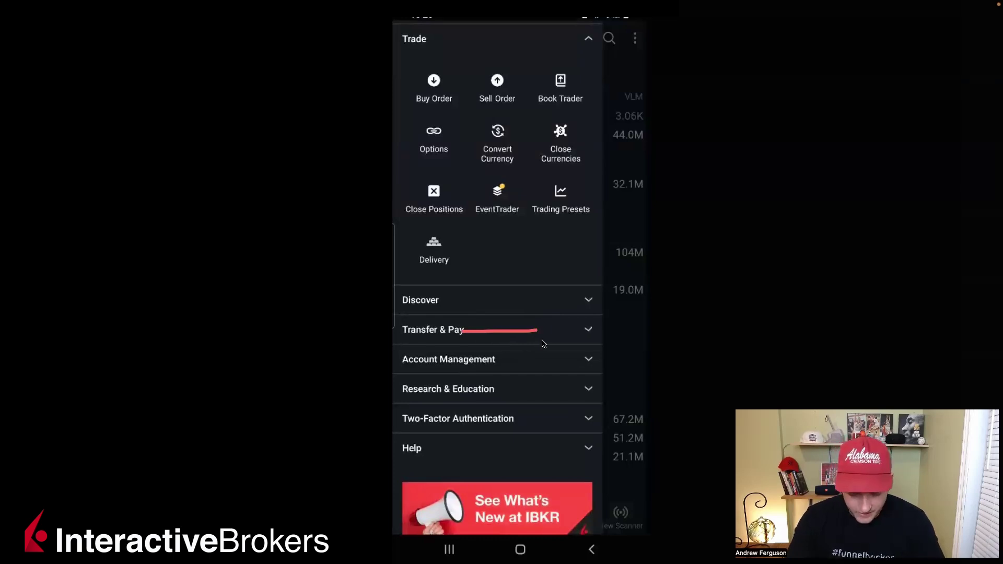
pyautogui.click(523, 340)
pyautogui.moveTo(494, 401)
pyautogui.mouseDown()
pyautogui.moveTo(502, 448)
pyautogui.moveTo(558, 409)
pyautogui.mouseUp()
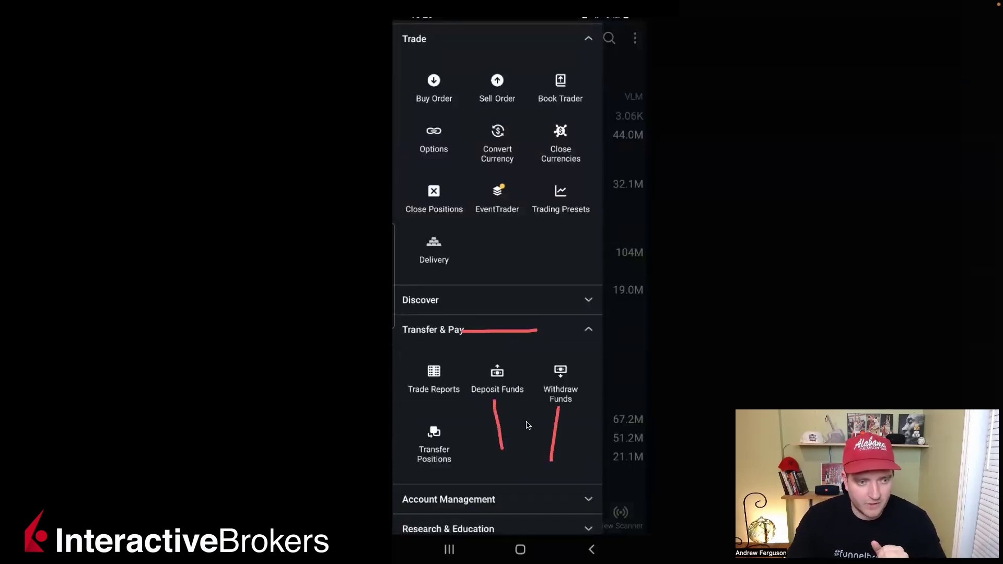
pyautogui.moveTo(456, 424)
pyautogui.mouseDown()
pyautogui.moveTo(397, 460)
pyautogui.moveTo(456, 427)
pyautogui.mouseUp()
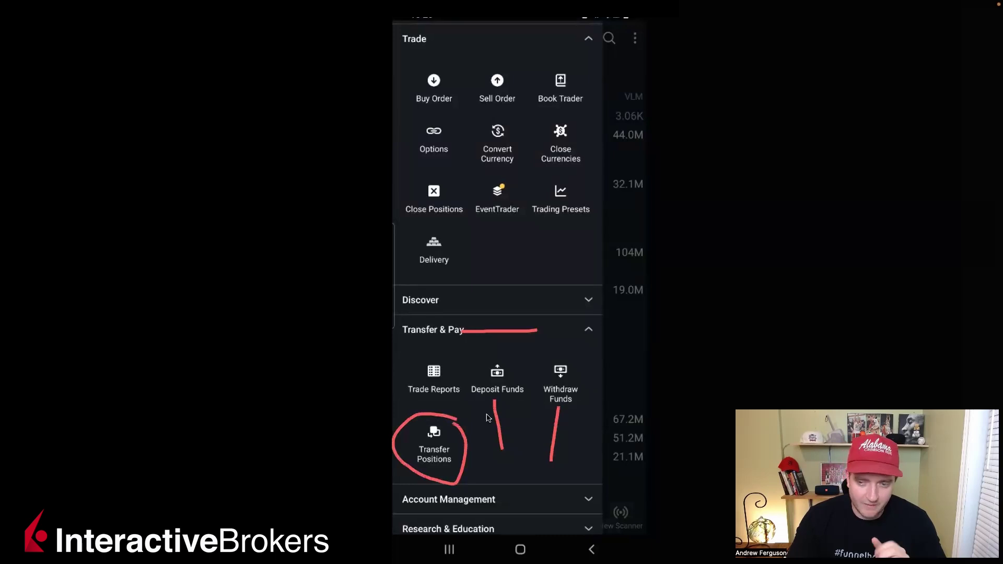
pyautogui.click(981, 362)
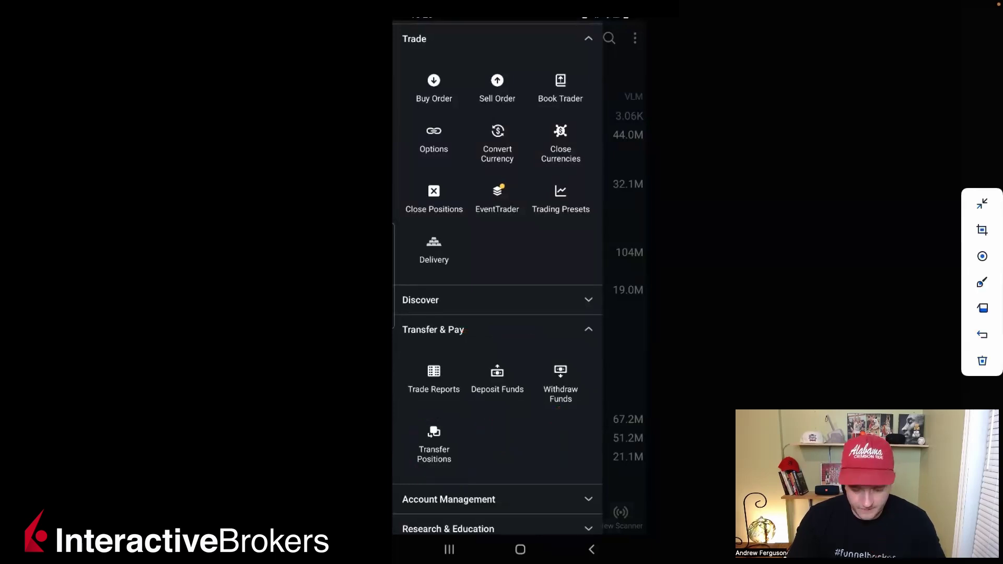
# - Expand the Account Management section and review Market Data Permissions, Trading Permissions, Tax Forms and Portfolio Analyst
pyautogui.click(505, 331)
pyautogui.scroll(-3, 506, 335)
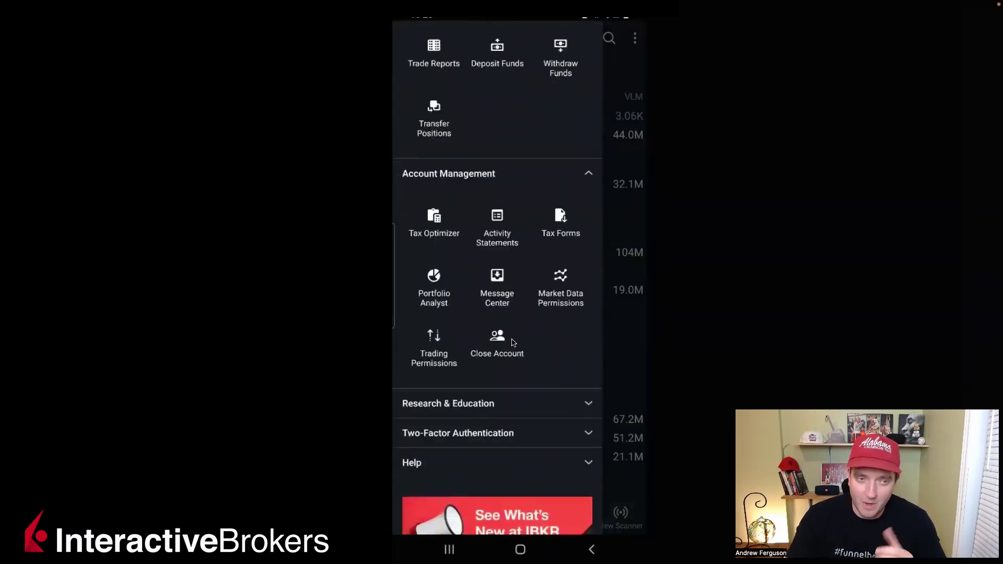
pyautogui.moveTo(564, 369)
pyautogui.mouseDown()
pyautogui.moveTo(564, 313)
pyautogui.moveTo(572, 311)
pyautogui.mouseUp()
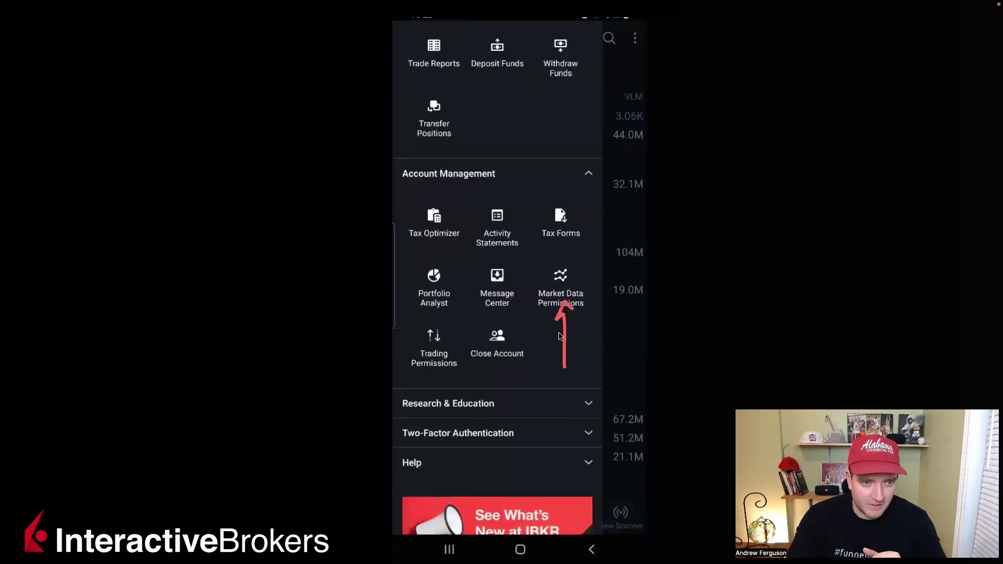
pyautogui.moveTo(463, 317)
pyautogui.mouseDown()
pyautogui.moveTo(408, 317)
pyautogui.moveTo(394, 371)
pyautogui.moveTo(478, 375)
pyautogui.moveTo(443, 317)
pyautogui.mouseUp()
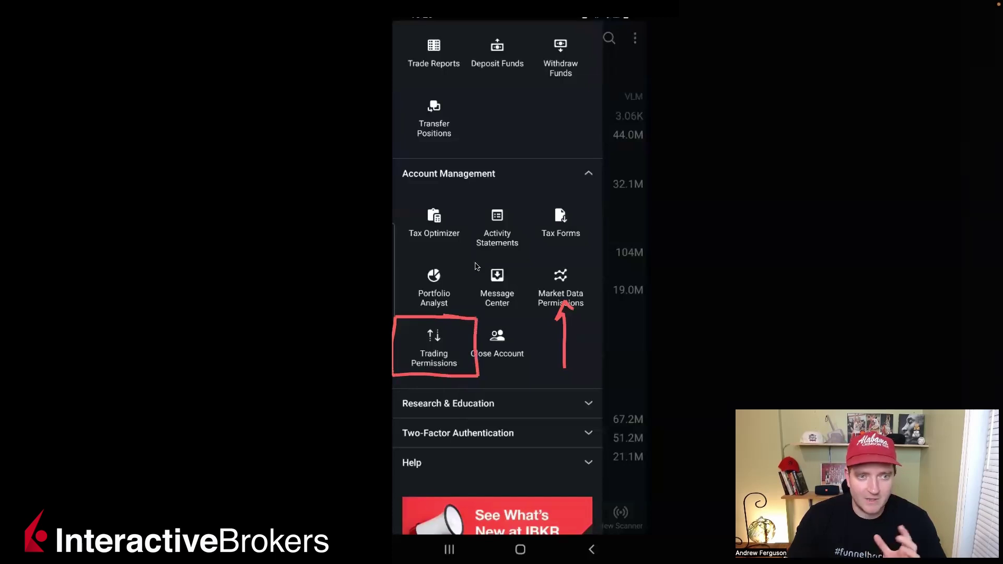
pyautogui.moveTo(579, 257); pyautogui.dragTo(575, 239)
pyautogui.moveTo(470, 262)
pyautogui.mouseDown()
pyautogui.moveTo(425, 262)
pyautogui.moveTo(403, 317)
pyautogui.moveTo(466, 312)
pyautogui.moveTo(472, 266)
pyautogui.mouseUp()
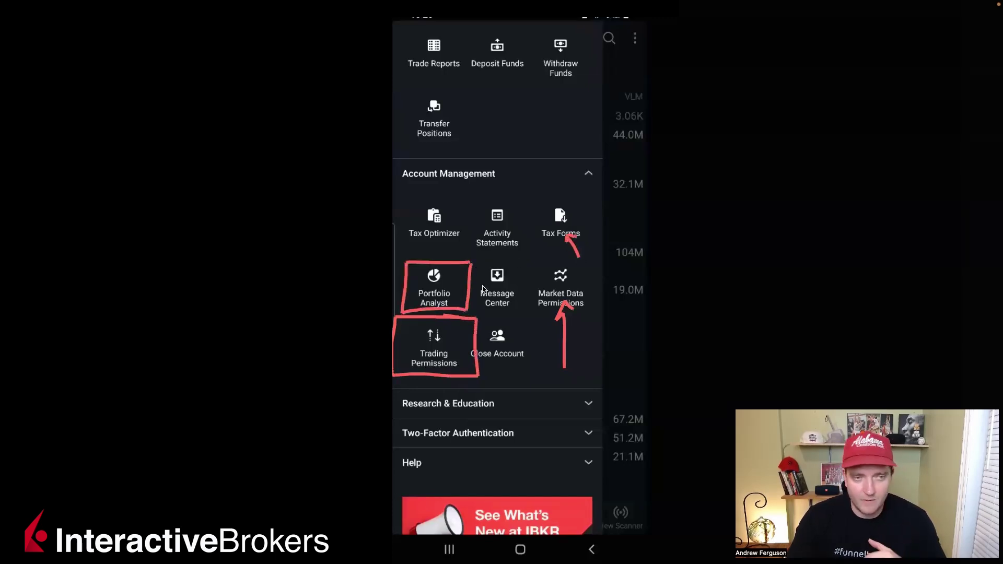